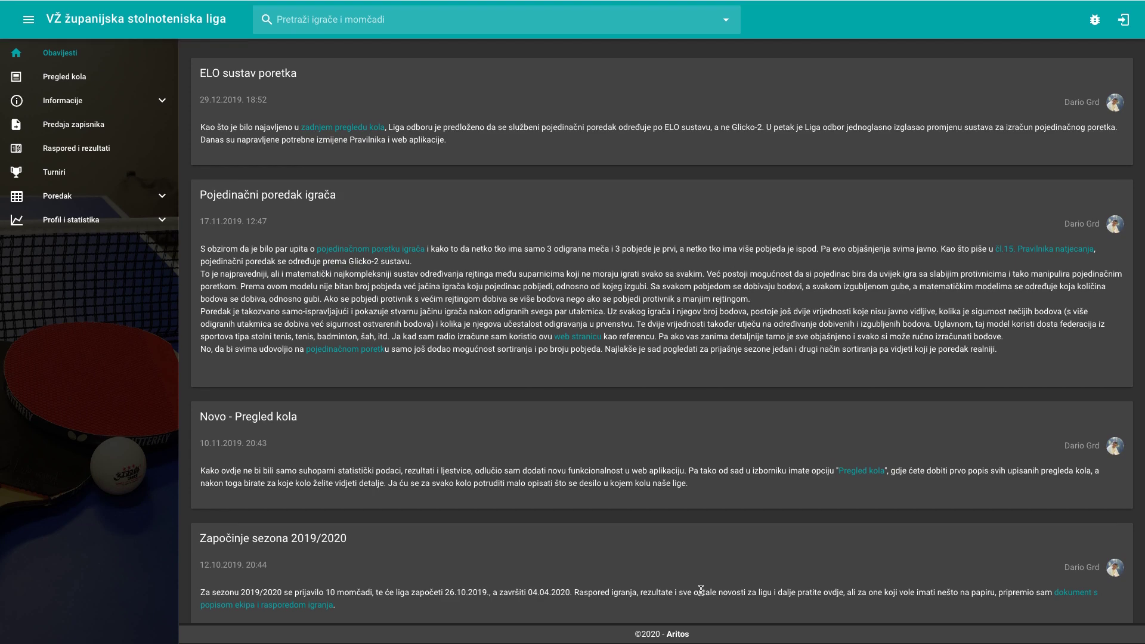
- View the league announcements, switch to Gmail to see the e-mail about the new announcement, and return to the league site
scroll(700, 591, down, 1)
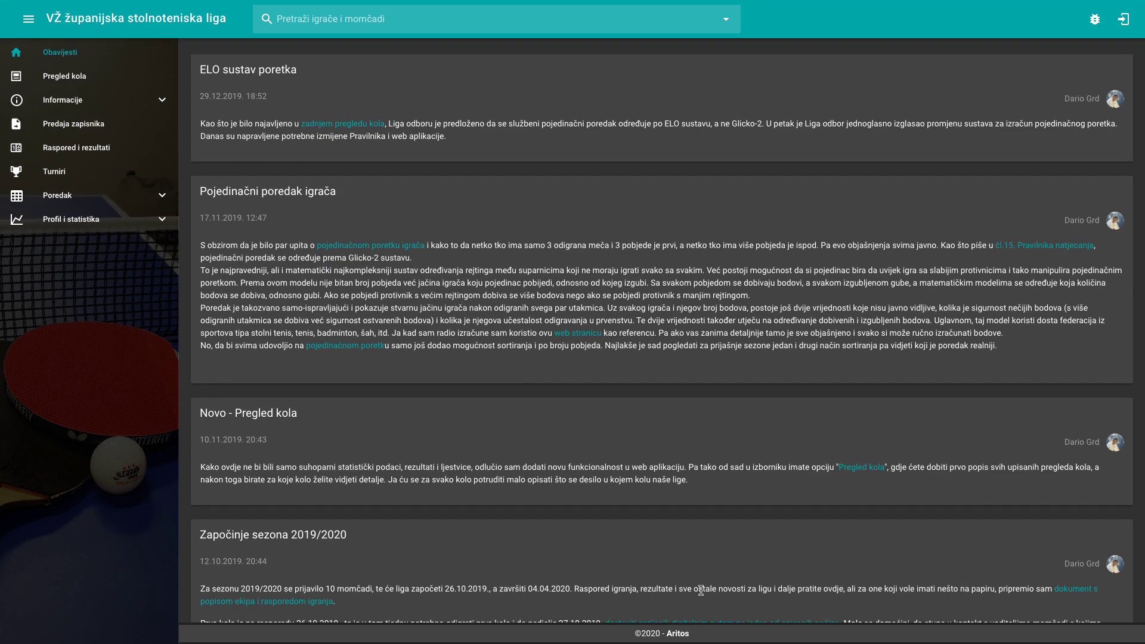
key(alt+Tab)
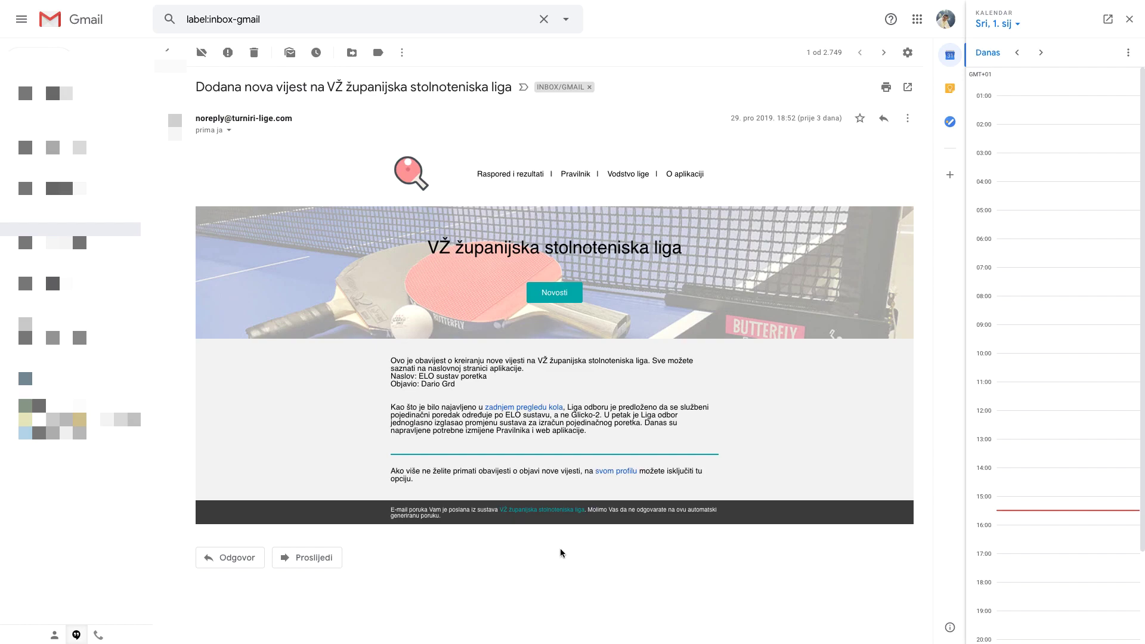
key(ctrl+Tab)
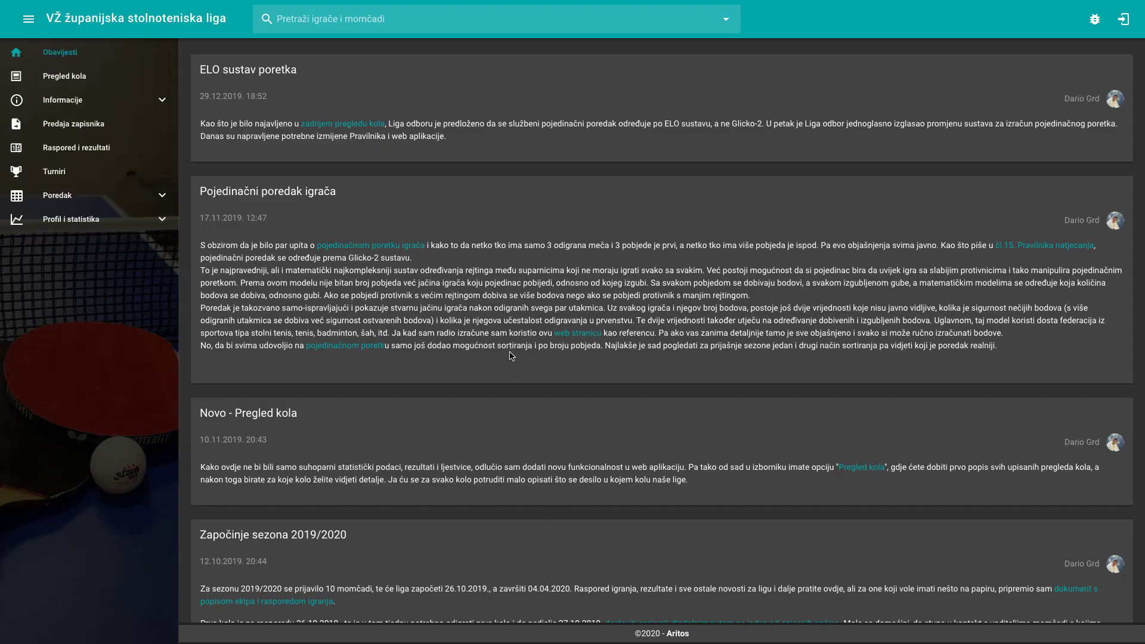
- In the round reviews (Pregled kola), read "Kraj polusezone" and the 23.11.2019 article about Cvetlin and Sudovčina kids, returning to the list
click(69, 82)
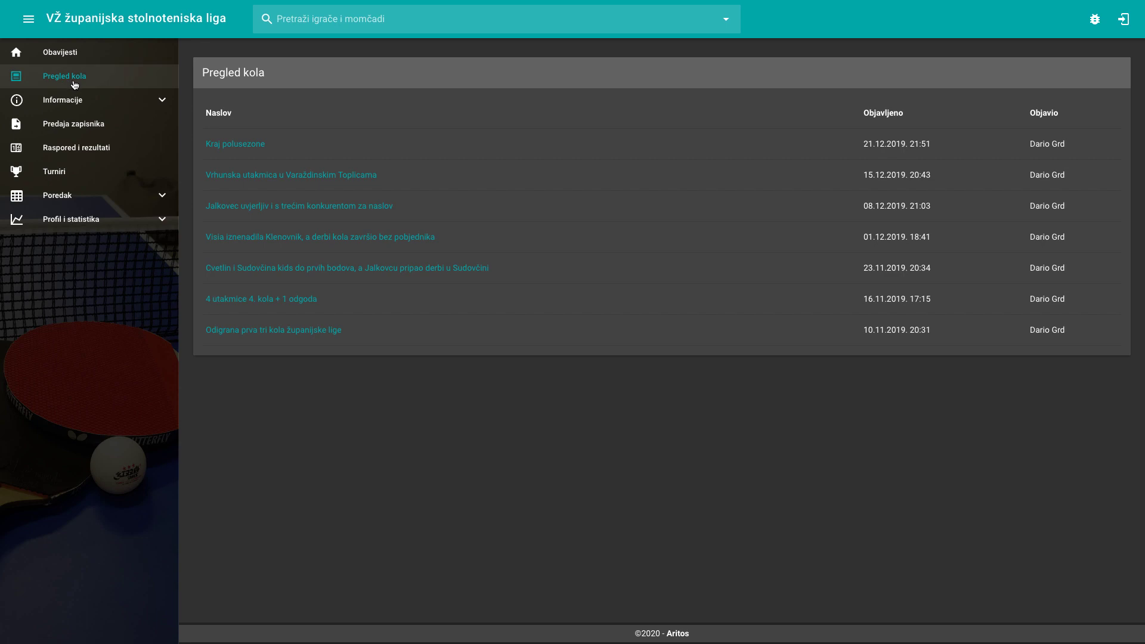
click(239, 149)
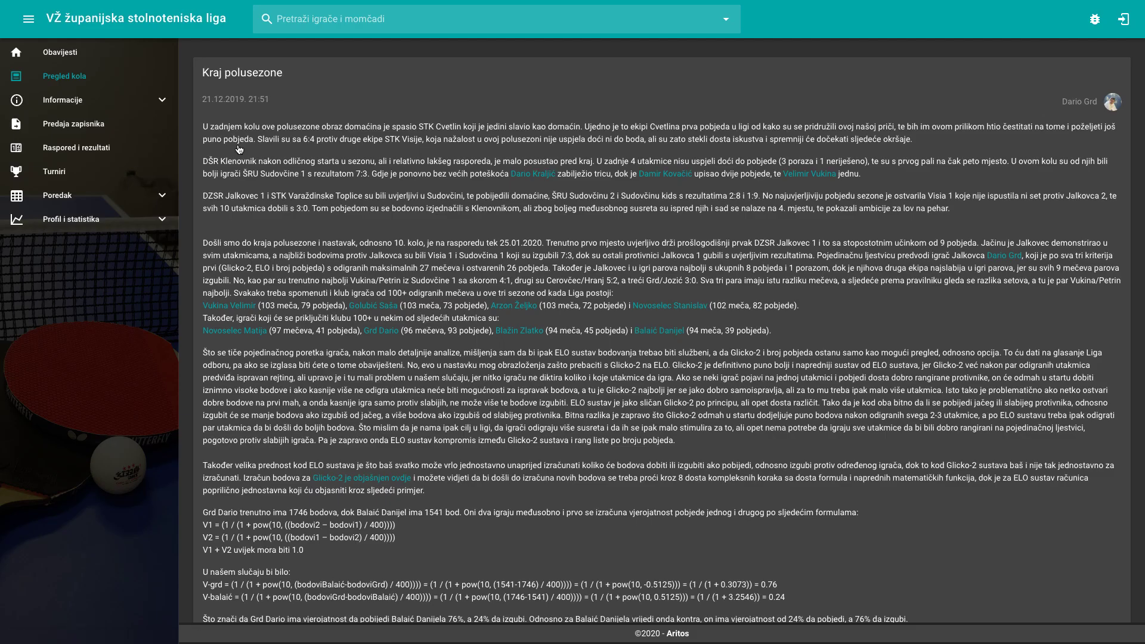
scroll(303, 151, down, 5)
scroll(303, 151, up, 5)
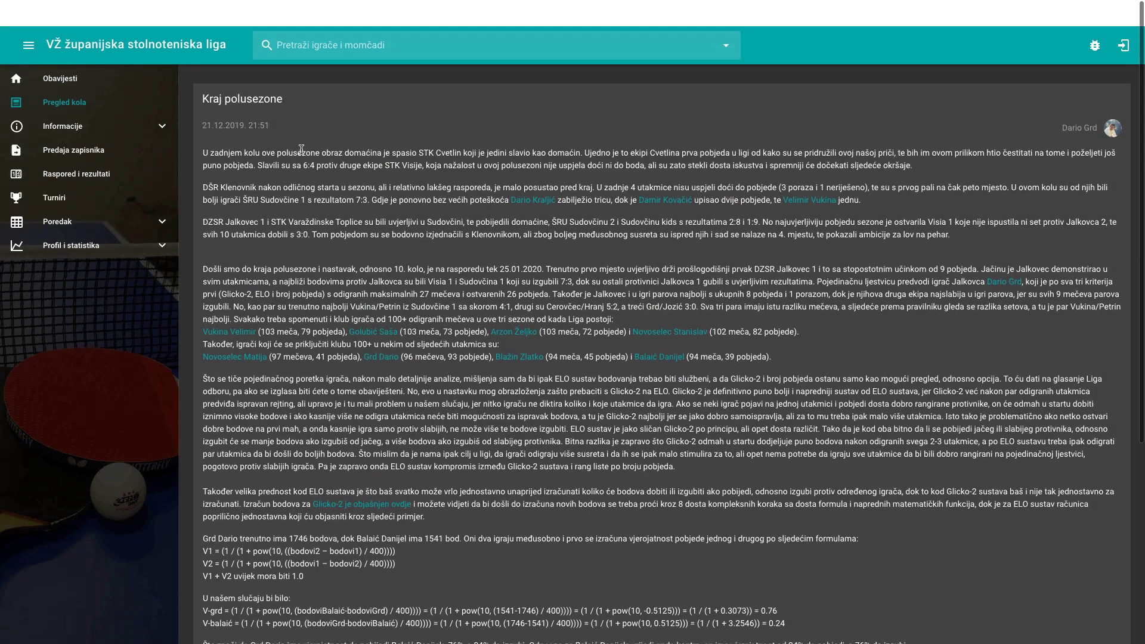
scroll(303, 153, left, 3)
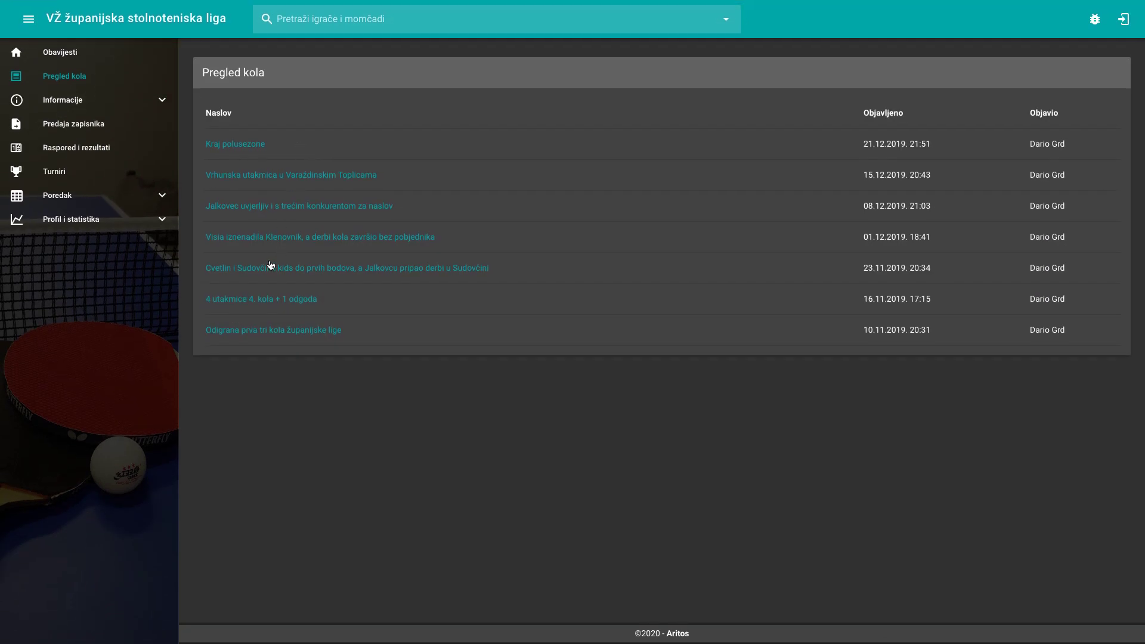
click(269, 273)
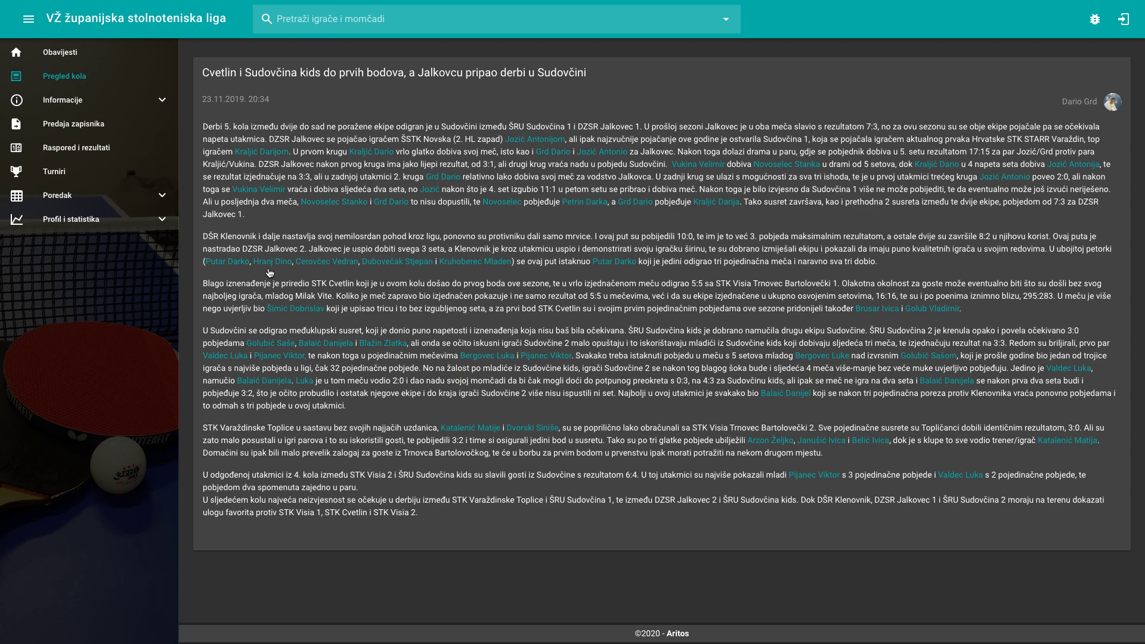
scroll(269, 273, left, 3)
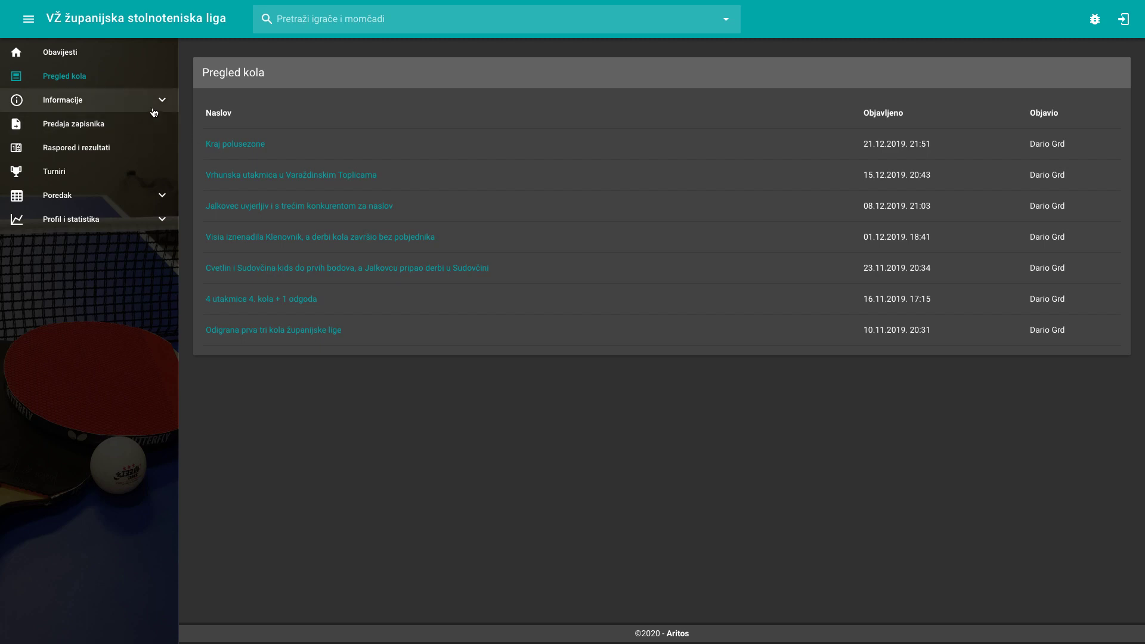
- Look through the information pages Vodstvo lige, Pravilnik natjecanja and Prijava momčadi
click(116, 101)
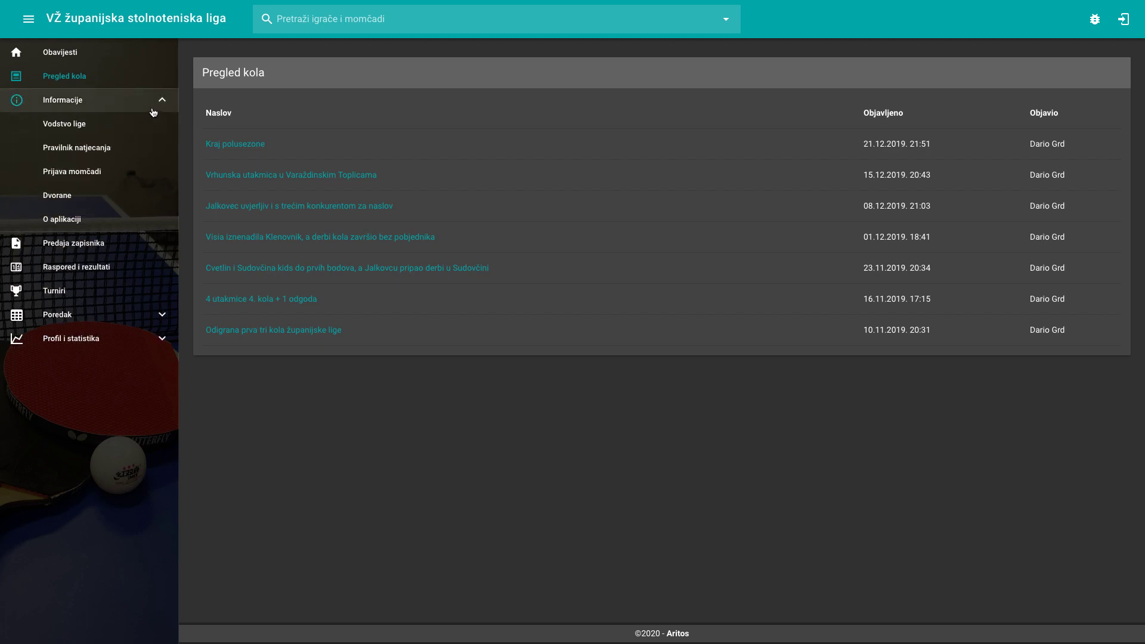
click(117, 128)
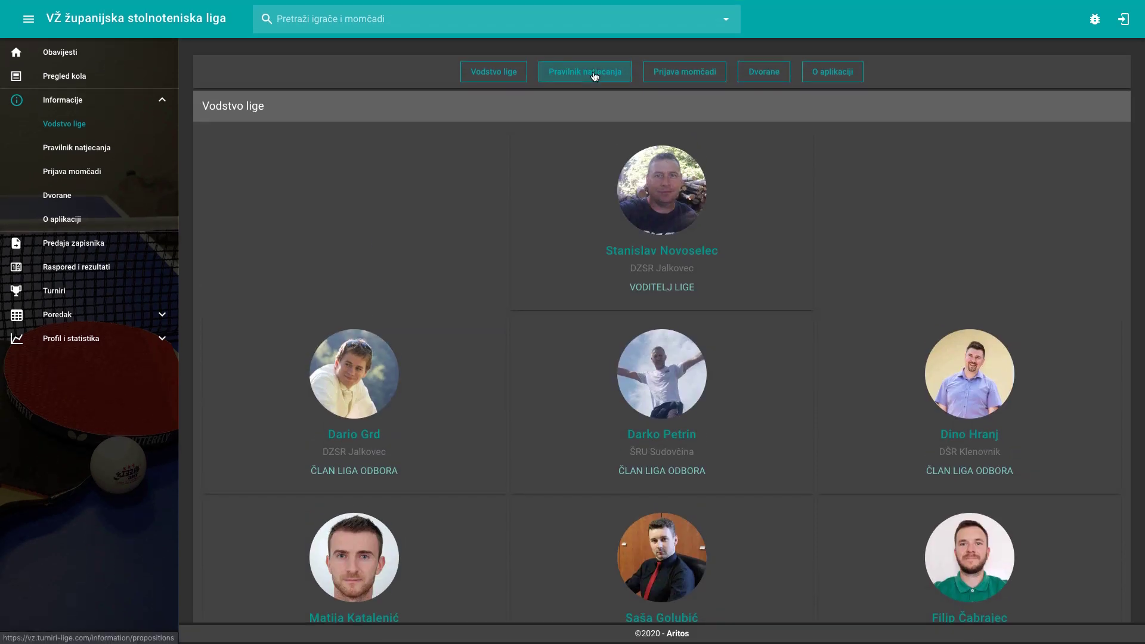
click(595, 76)
scroll(571, 310, down, 20)
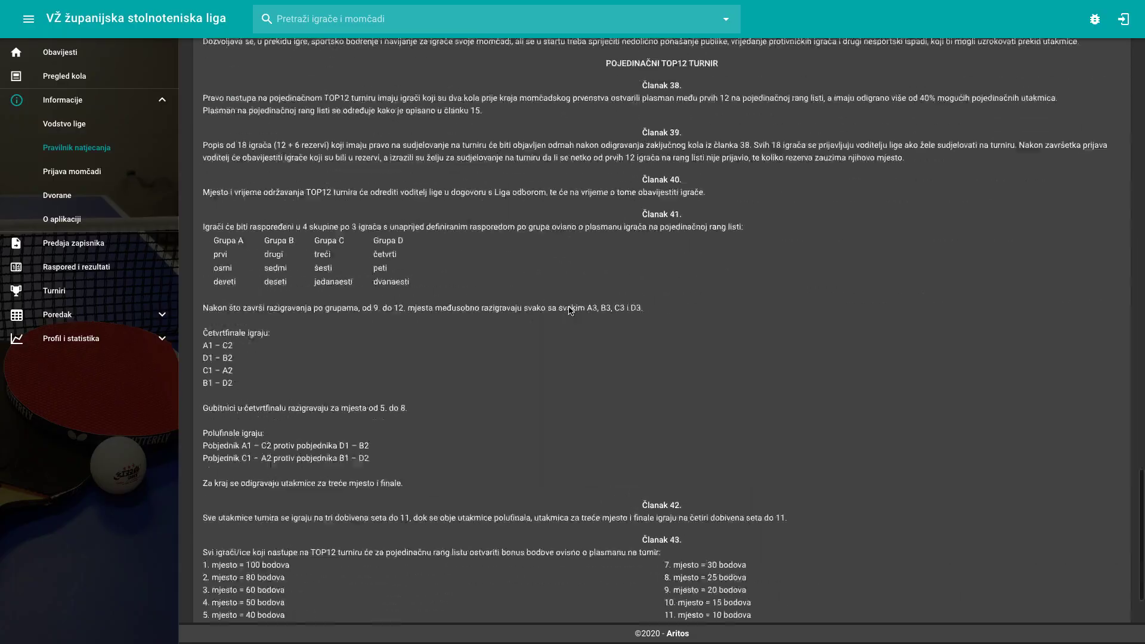
scroll(570, 310, up, 20)
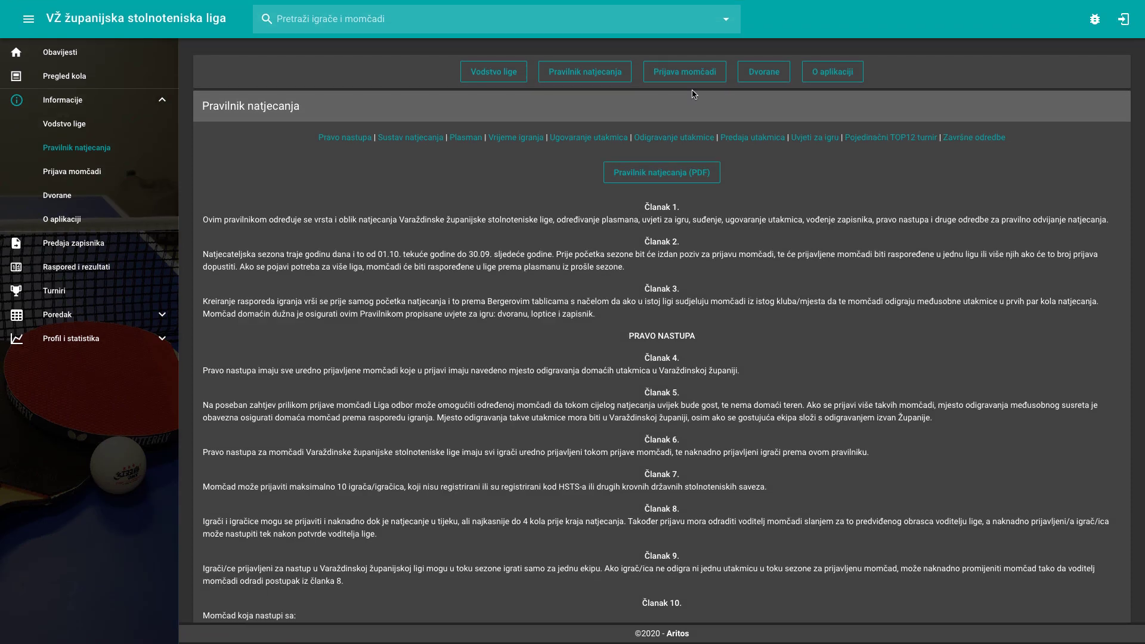
click(693, 77)
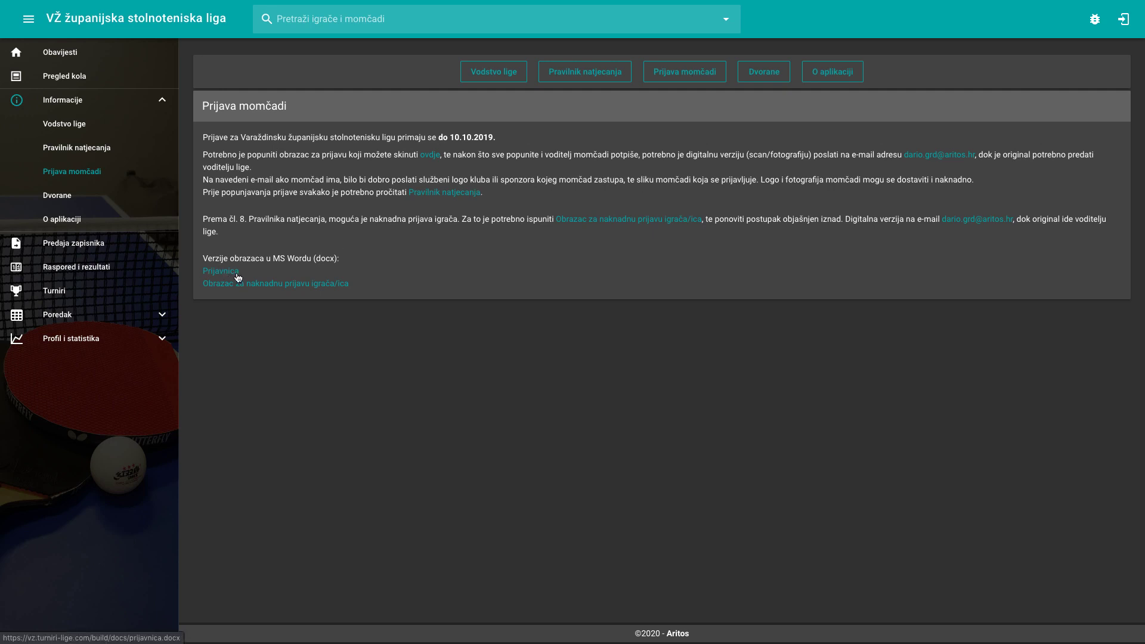
- Open the details of Društveni dom Jalkovec from the list of halls (Dvorane) and browse its photo gallery
click(774, 72)
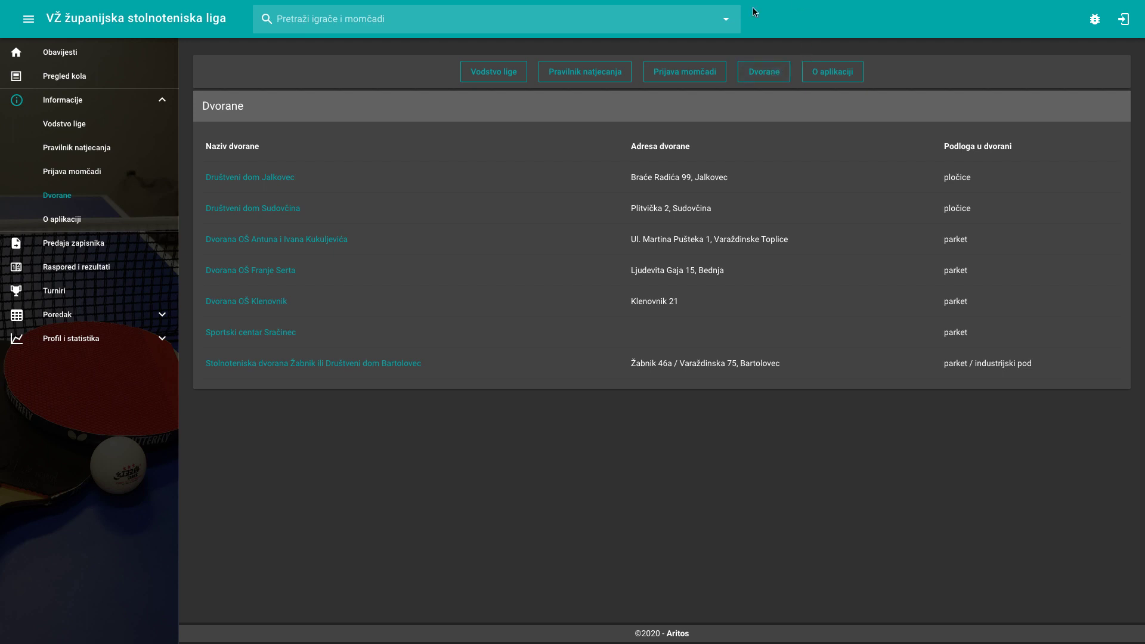
click(240, 182)
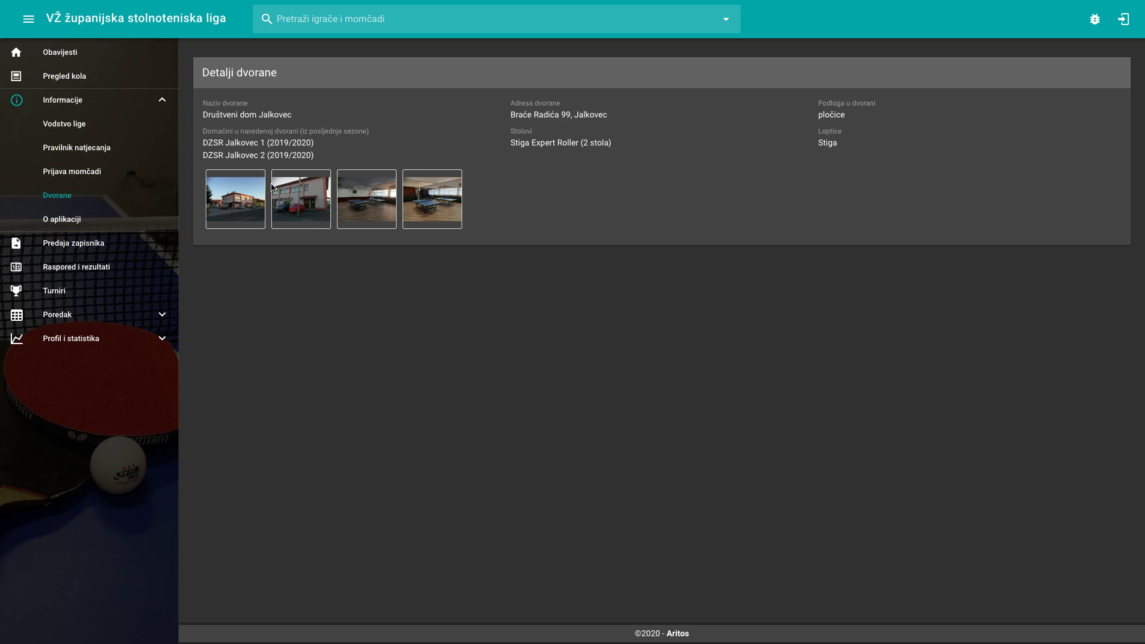
click(252, 207)
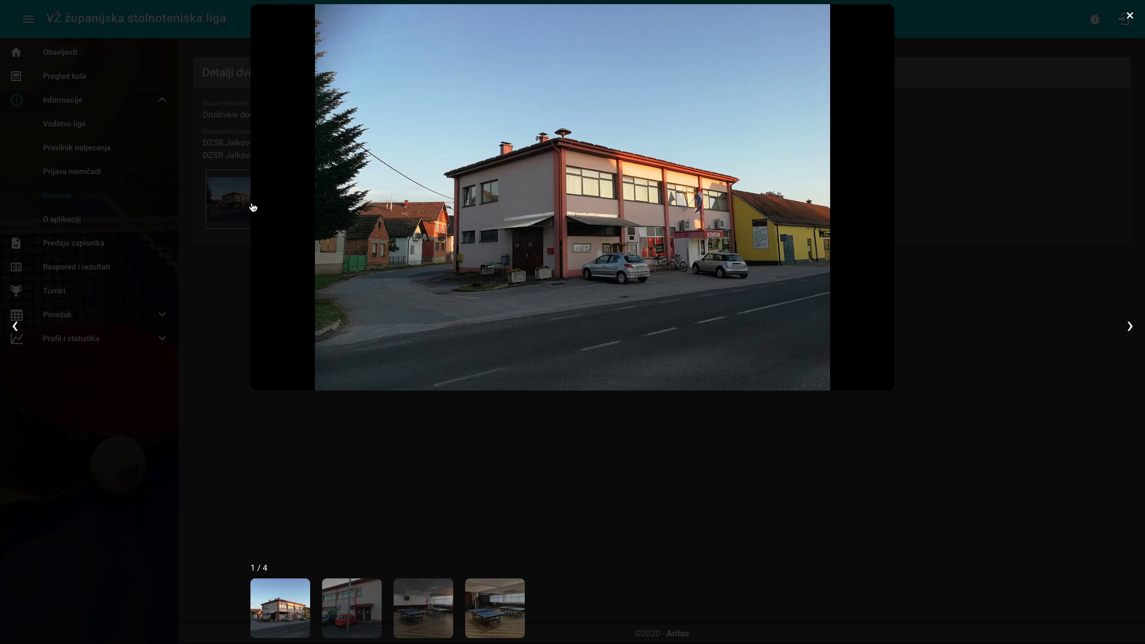
key(Right)
key(Right)
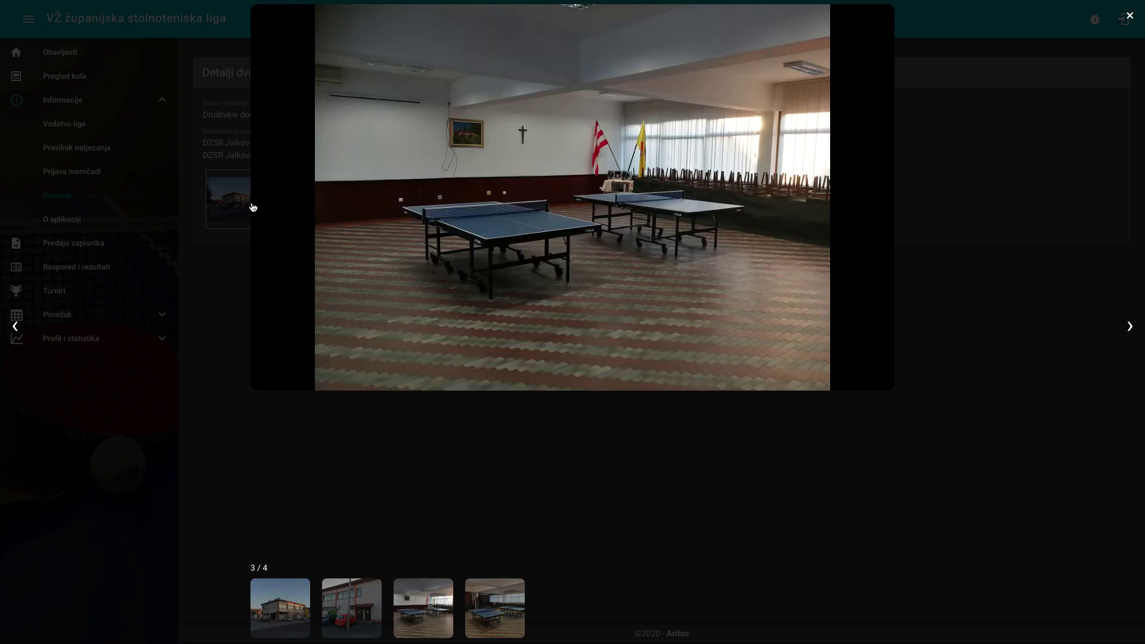
key(Right)
key(Right)
key(Right)
key(Right)
key(Right)
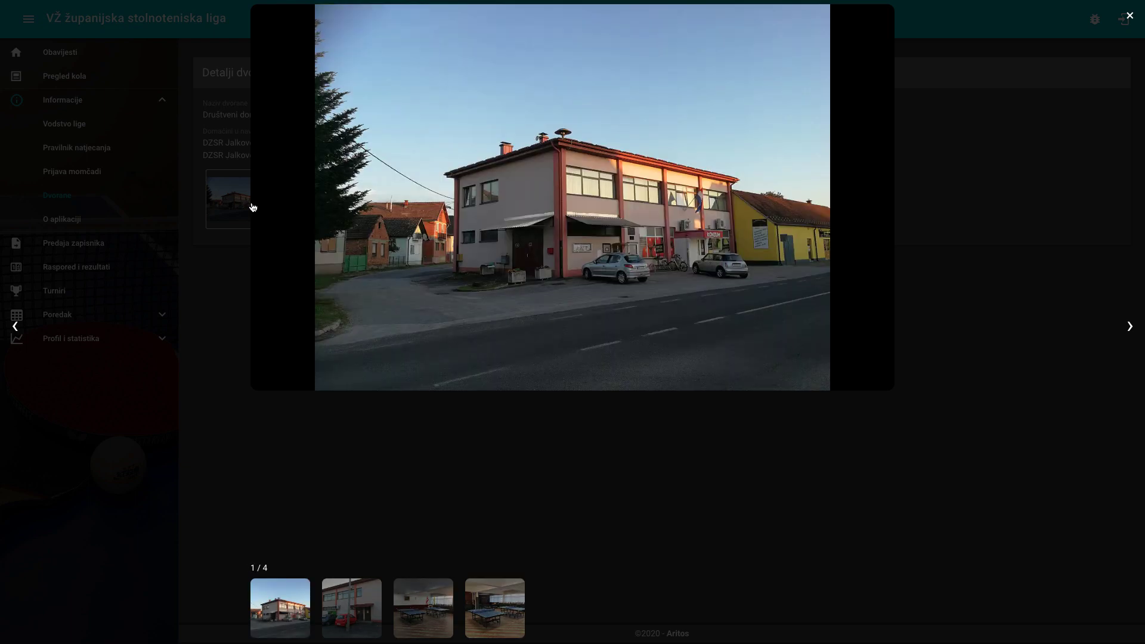
key(Escape)
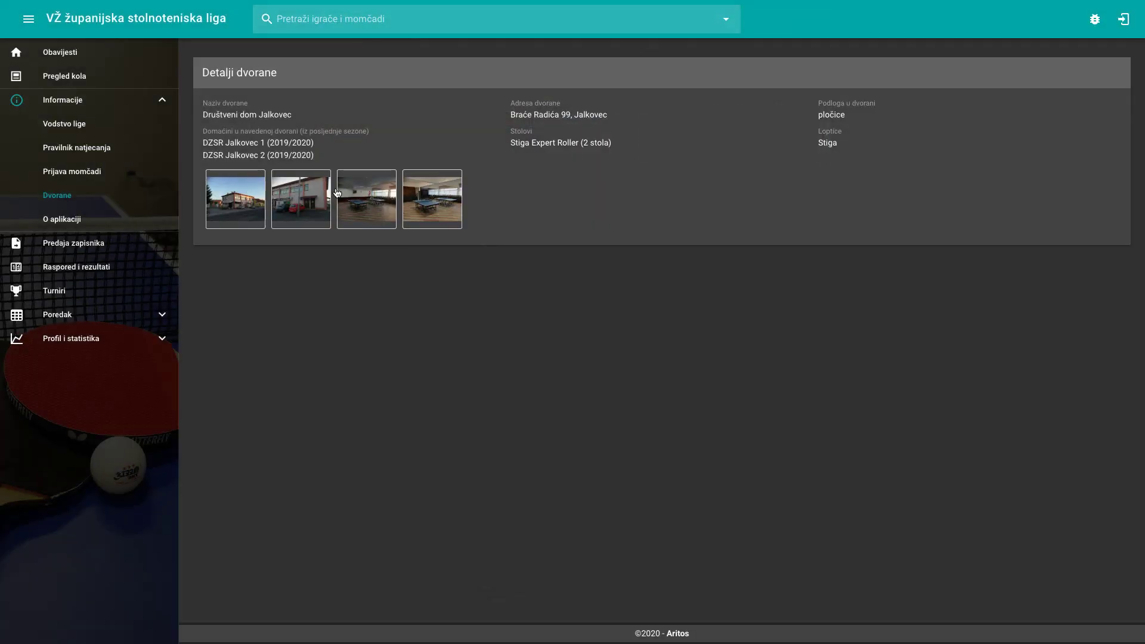
- View the O aplikaciji page with its registration instructions, and sign in to the site with a Google account
click(102, 219)
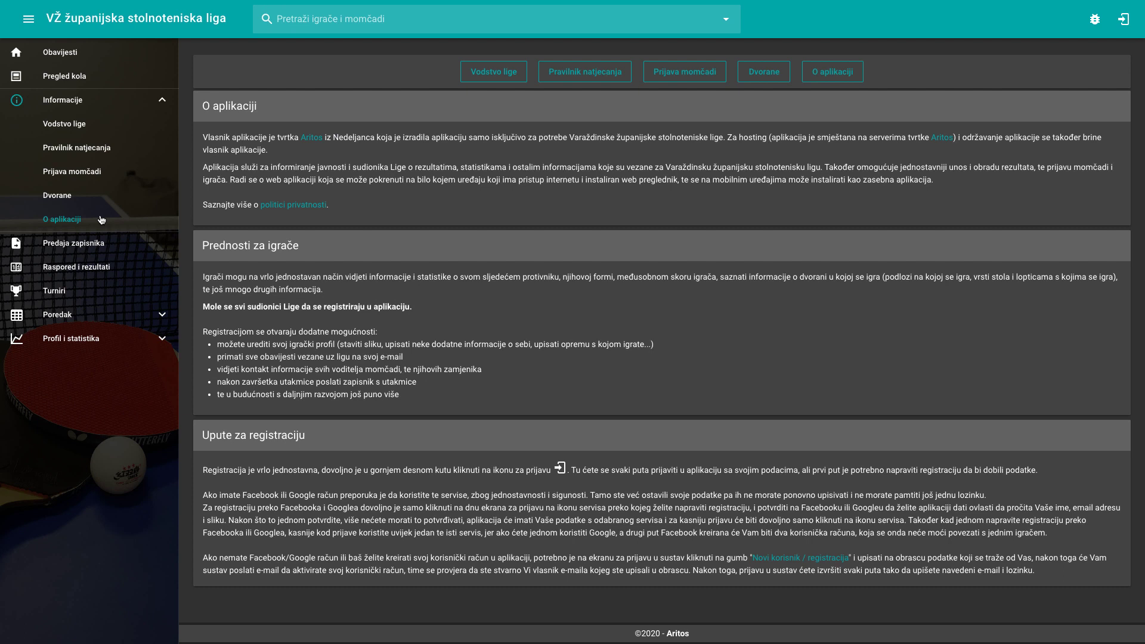
click(1122, 19)
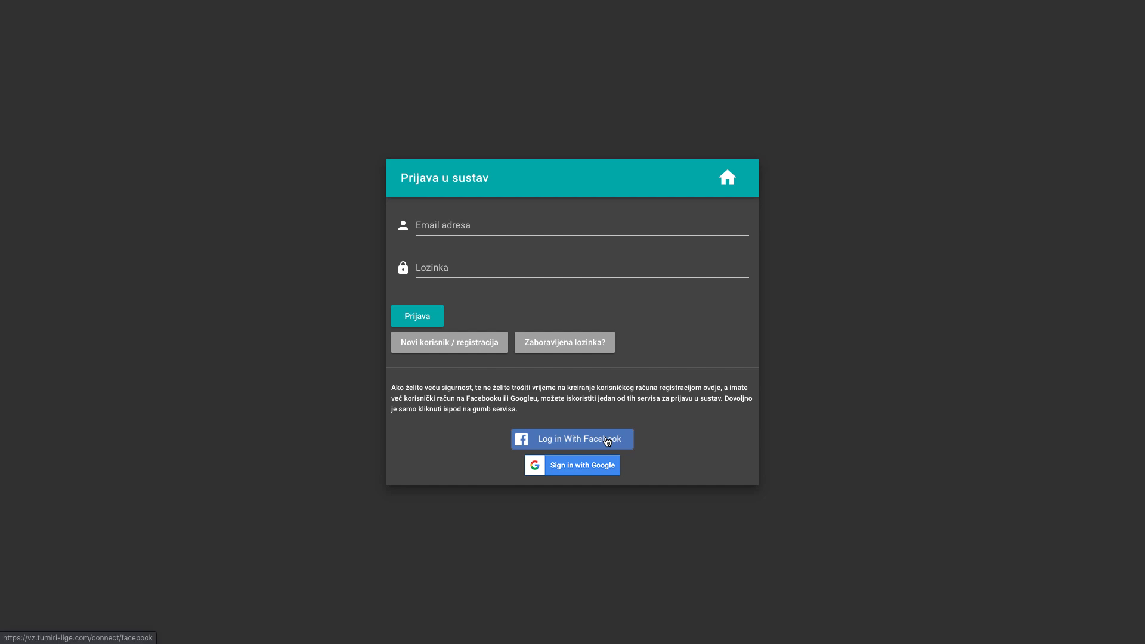
click(610, 469)
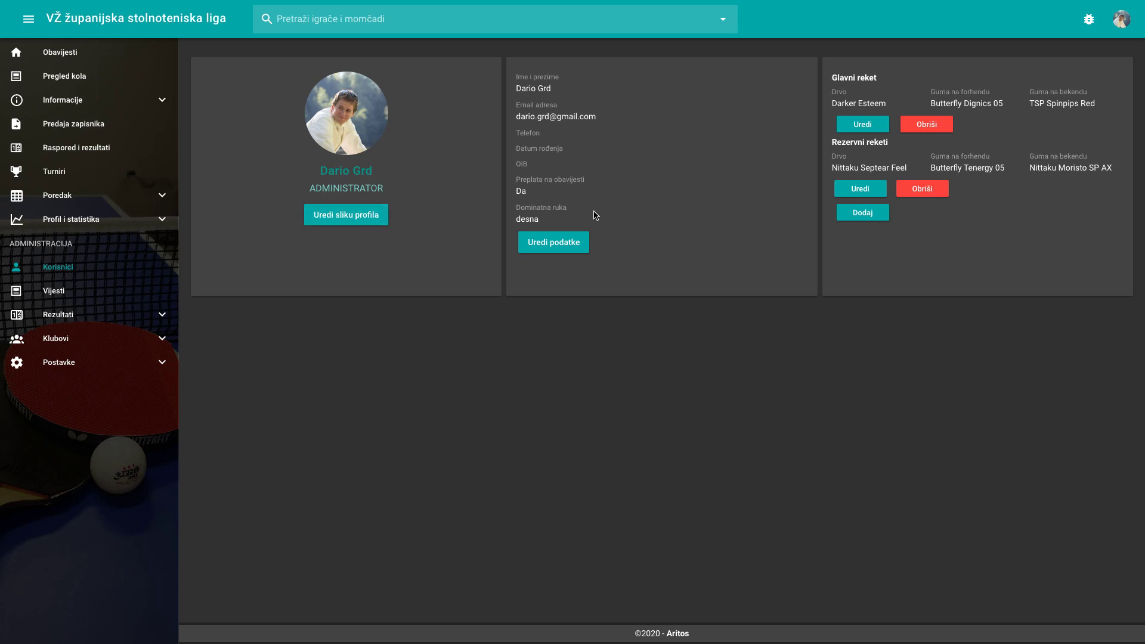
- Try choosing lijeva as the dominant hand in the profile's personal data and discard the edit
click(569, 239)
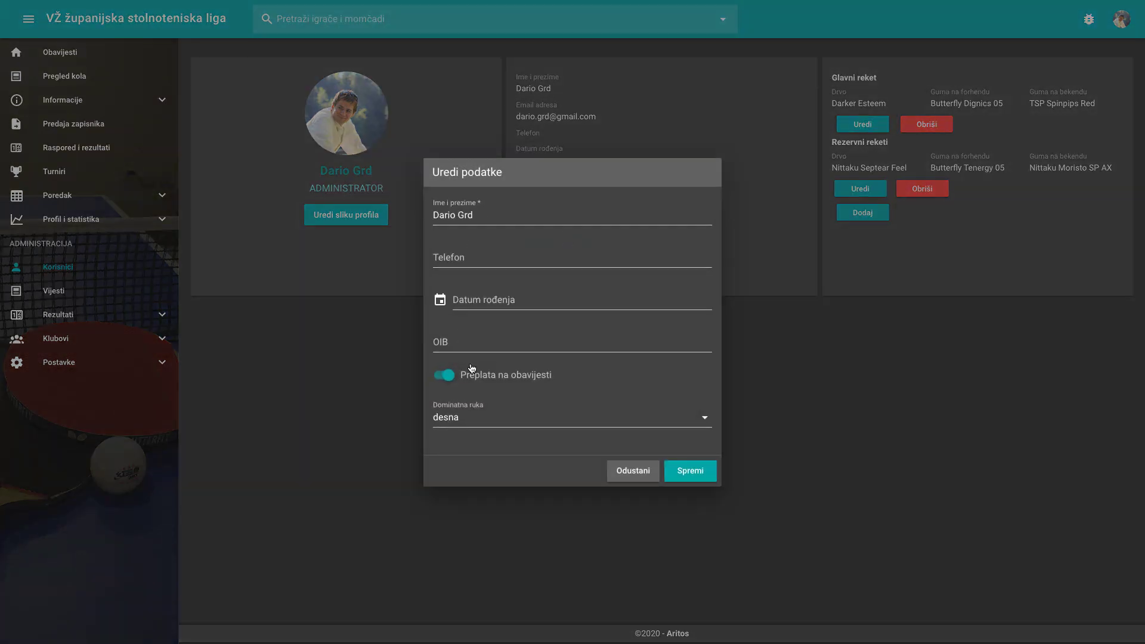
click(614, 423)
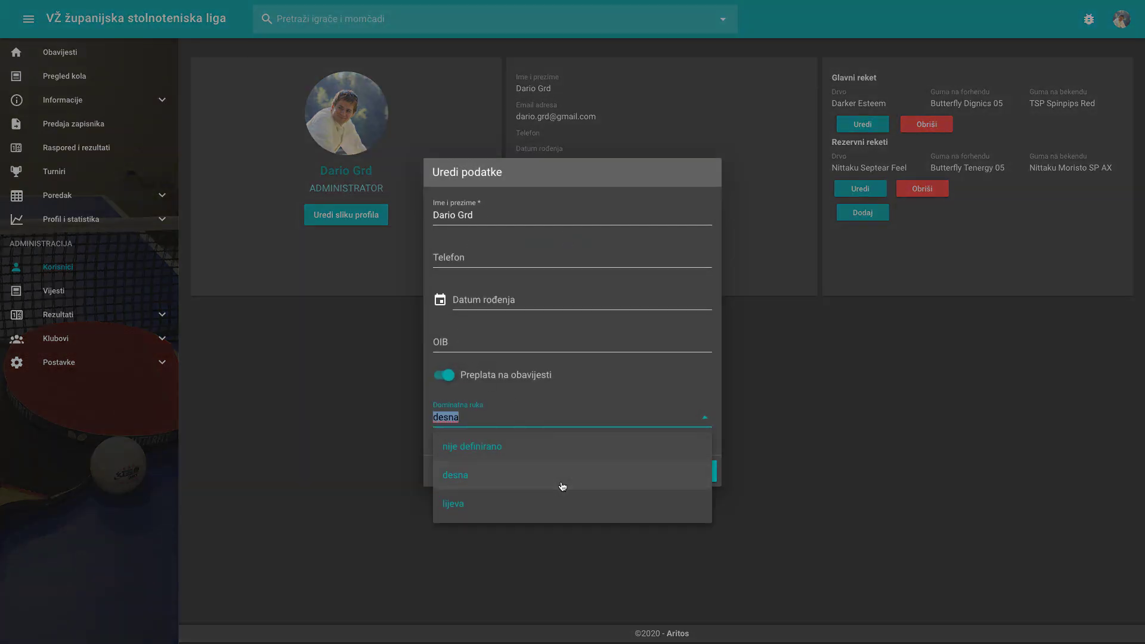
click(557, 503)
click(632, 466)
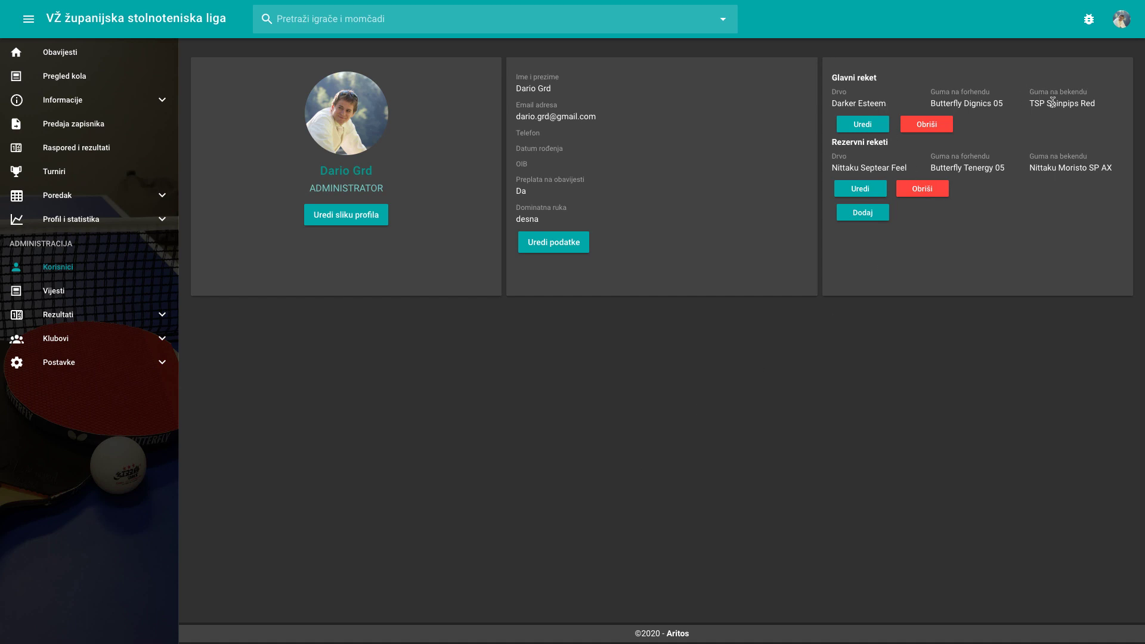
- View the edit forms of the main racket and the reserve racket in the profile, discarding both without changes
click(863, 125)
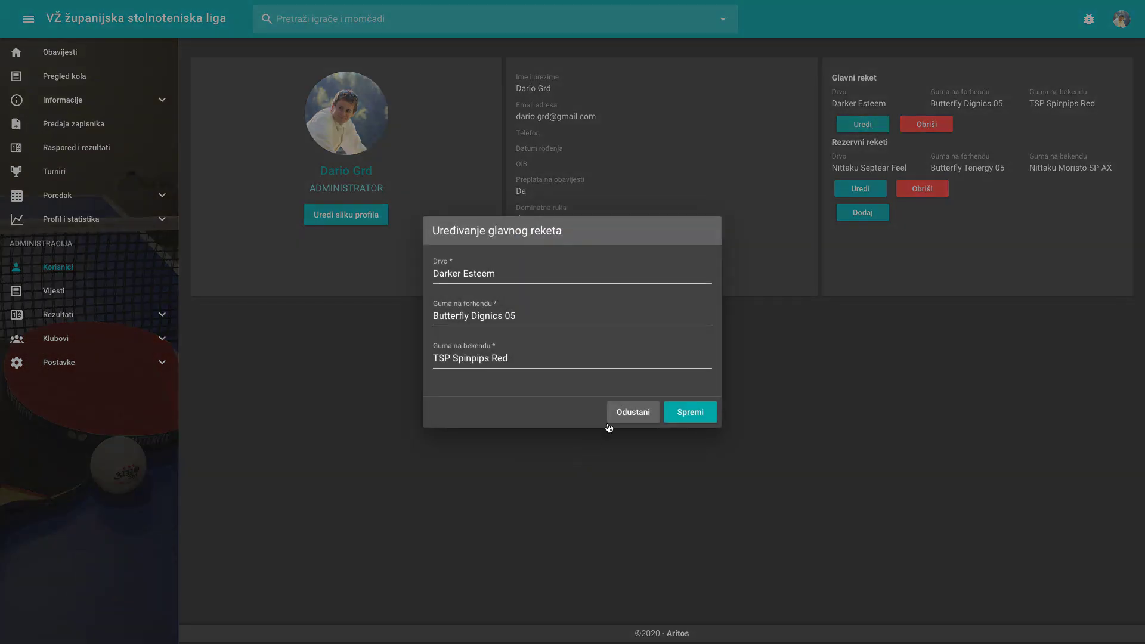
click(629, 412)
click(867, 195)
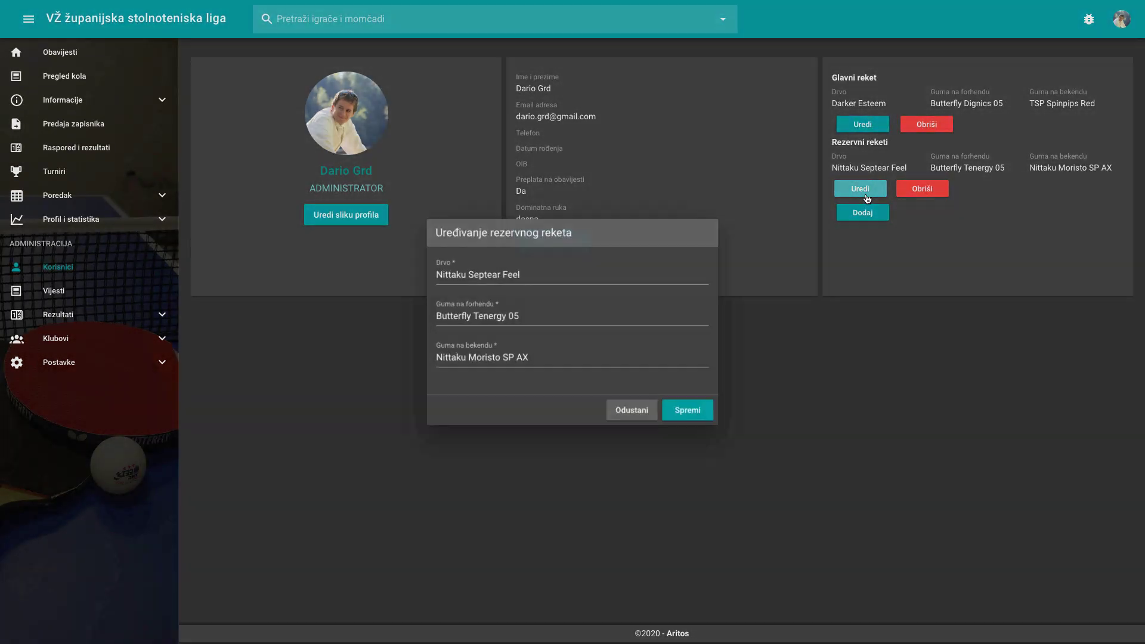
click(630, 421)
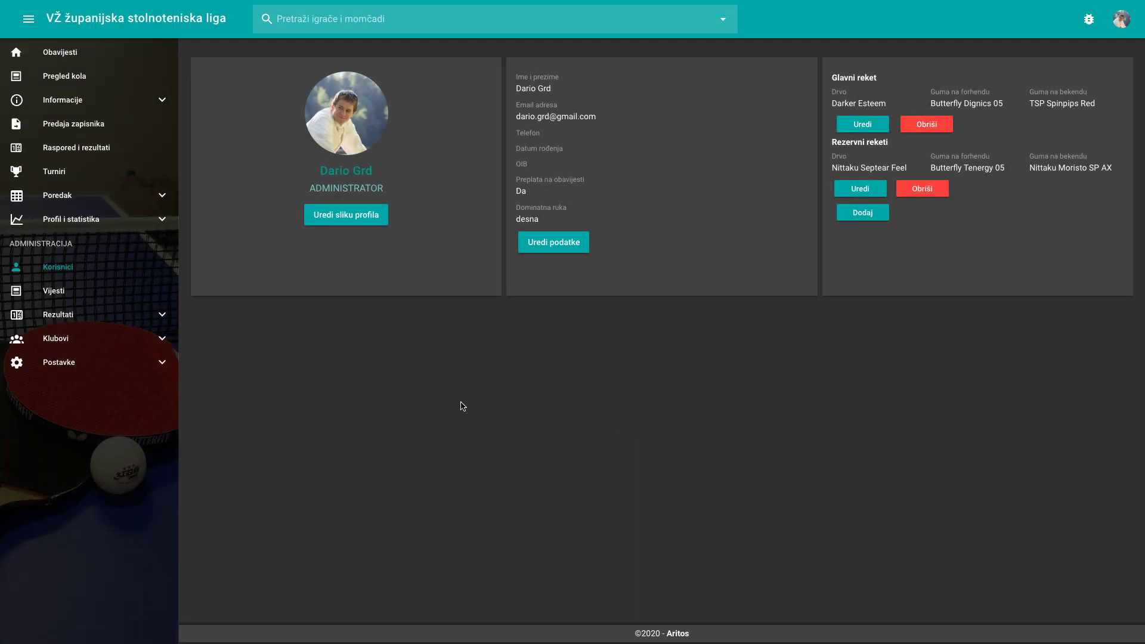
- Open the match report submission form (Predaja zapisnika) and examine its file and note fields
click(92, 158)
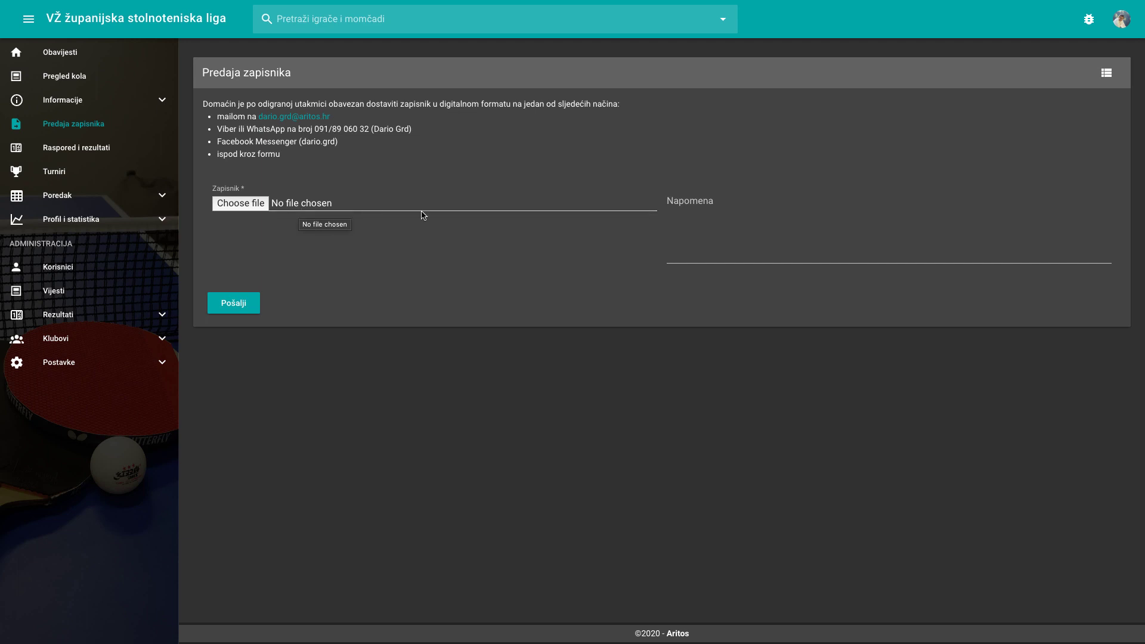
click(688, 215)
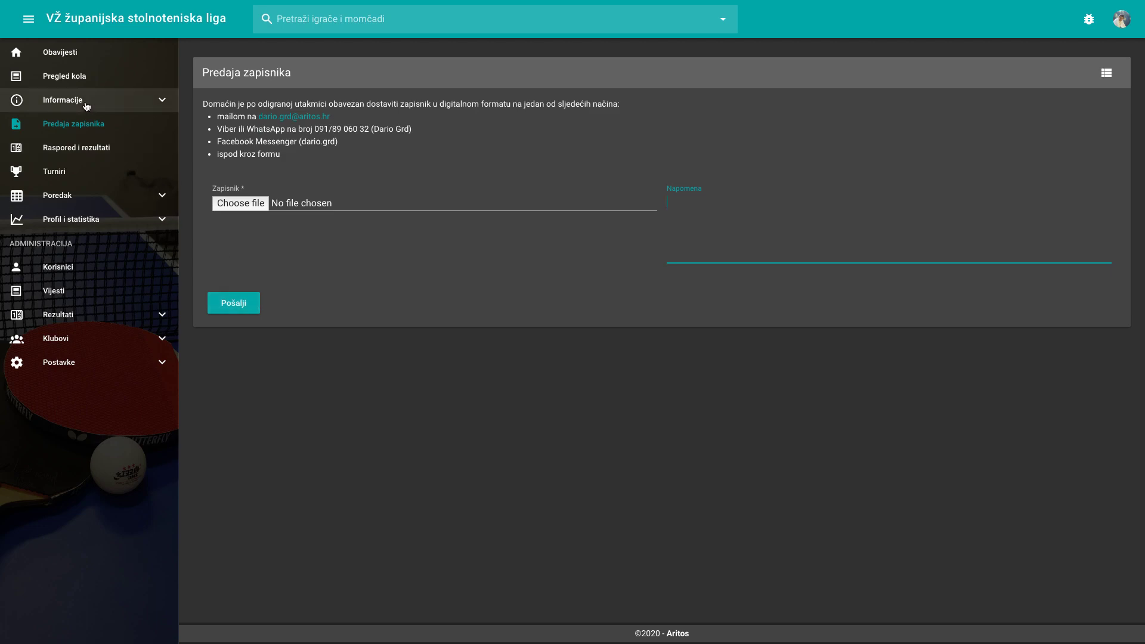
- Open Raspored i rezultati and look through the 2019/2020 rounds of VŽ županijska liga
click(90, 148)
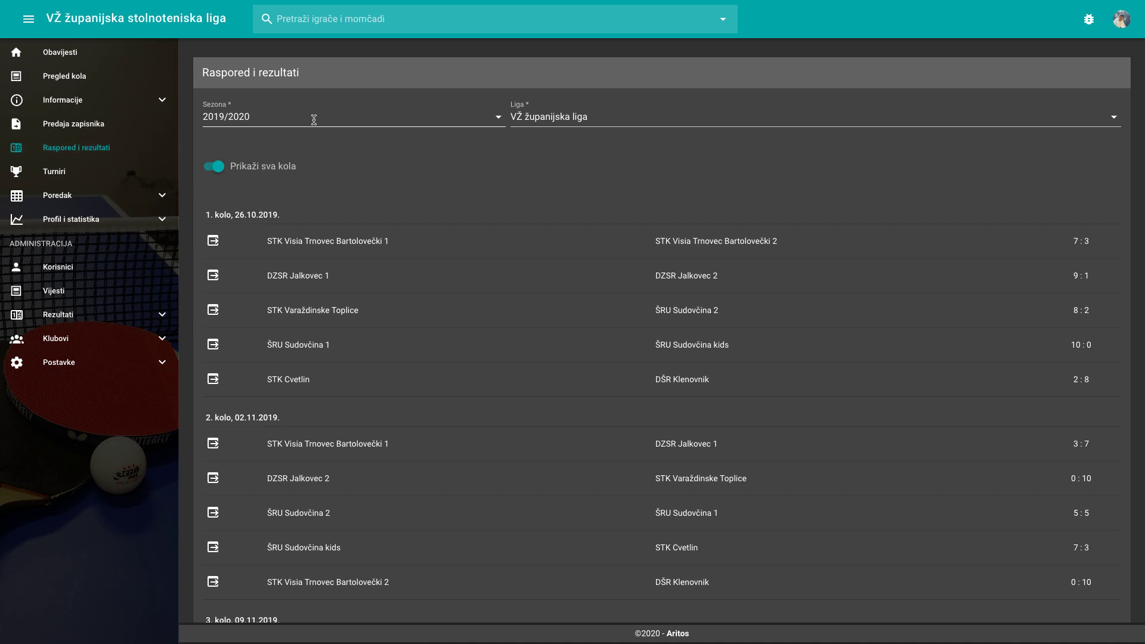
scroll(656, 288, down, 20)
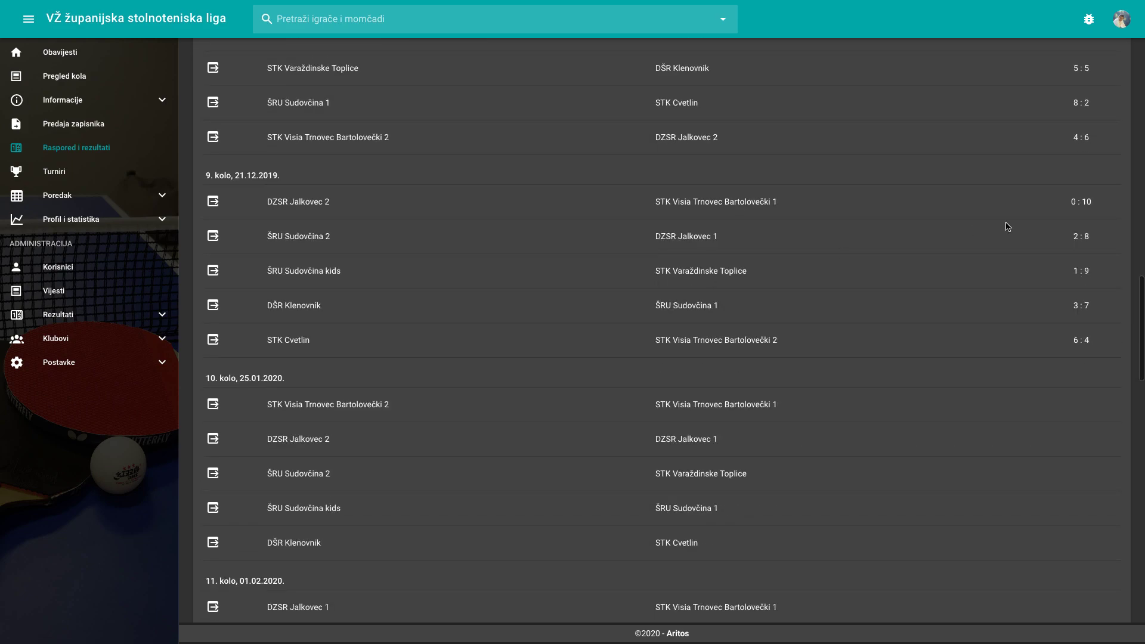
scroll(1097, 321, down, 3)
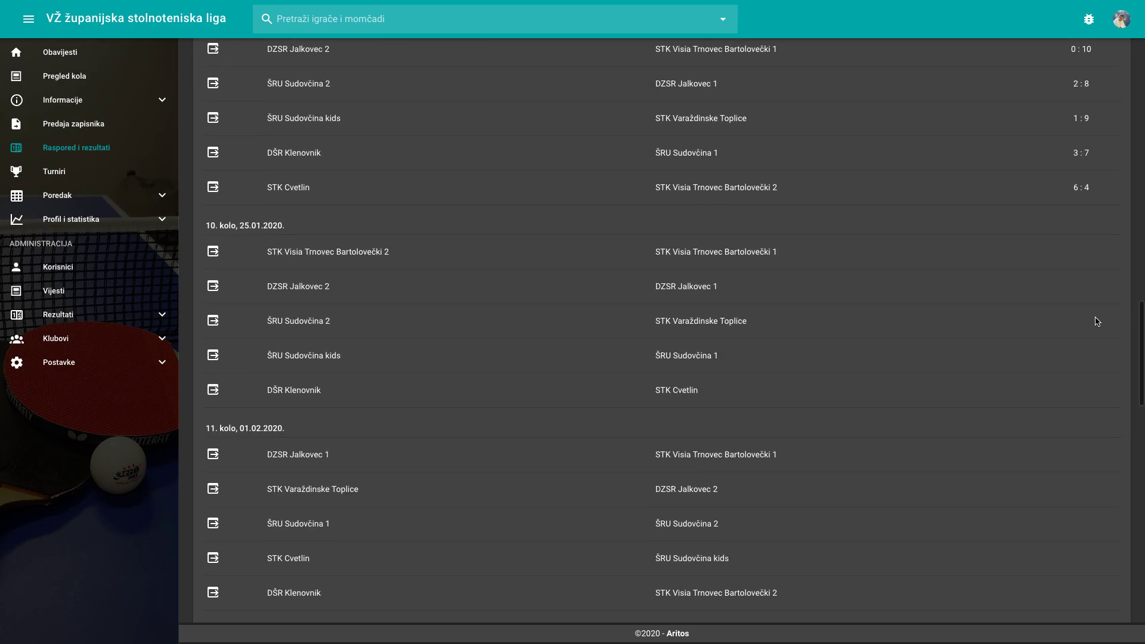
scroll(1097, 320, up, 20)
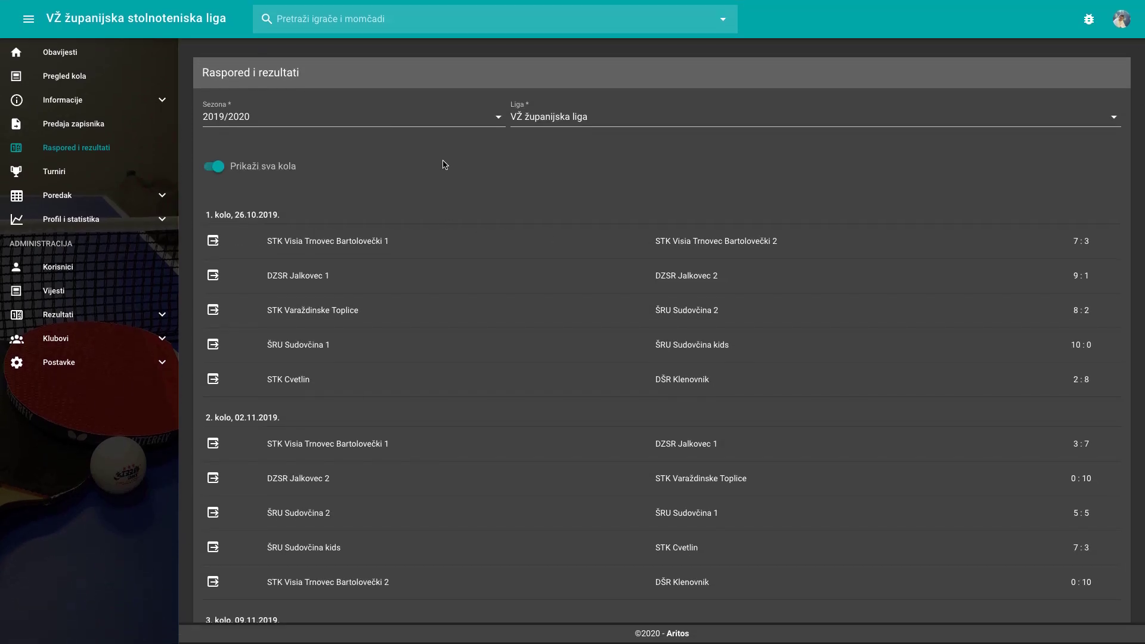
- Switch the schedule to season 2018/2019 and look through its rounds
click(445, 119)
click(363, 179)
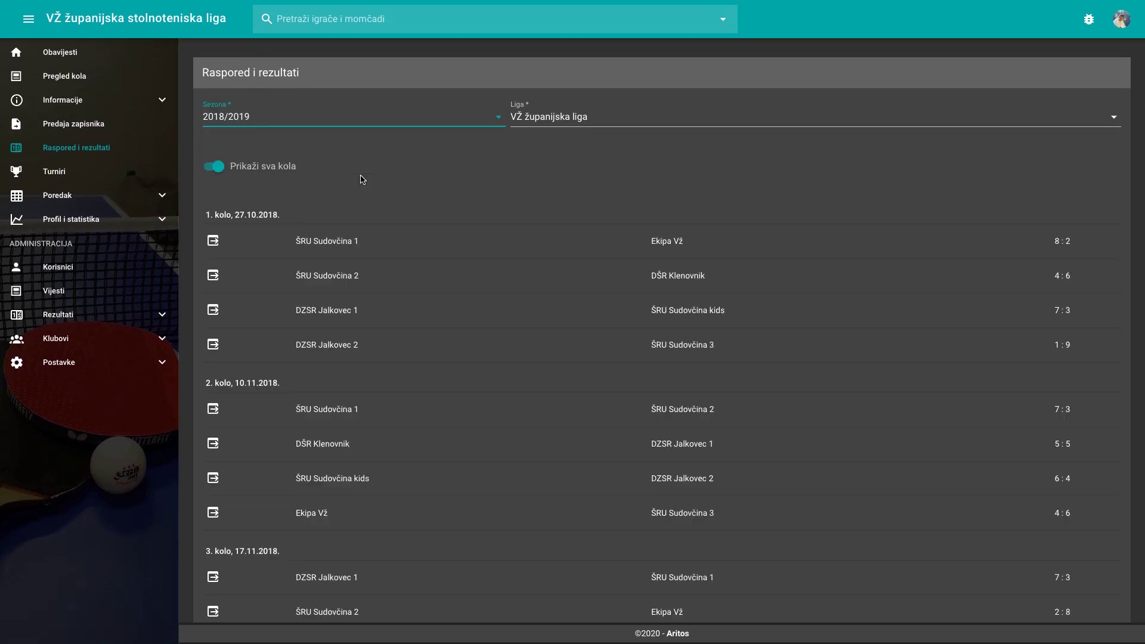
scroll(389, 291, down, 7)
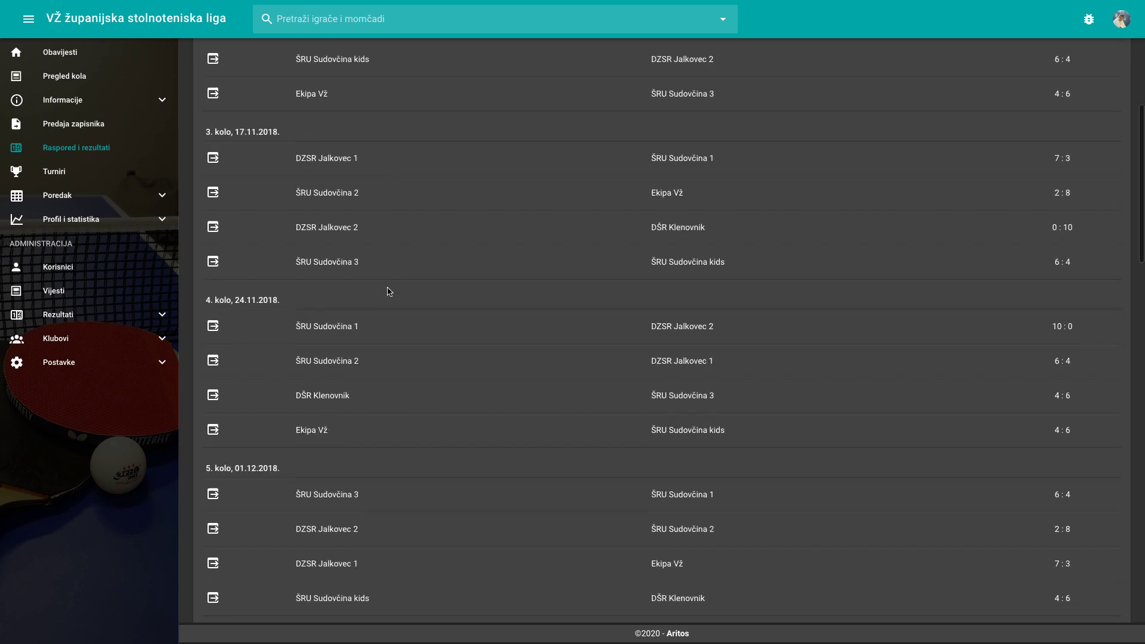
scroll(389, 291, up, 7)
- Set the schedule's season back to 2019/2020 and look through its rounds
click(376, 116)
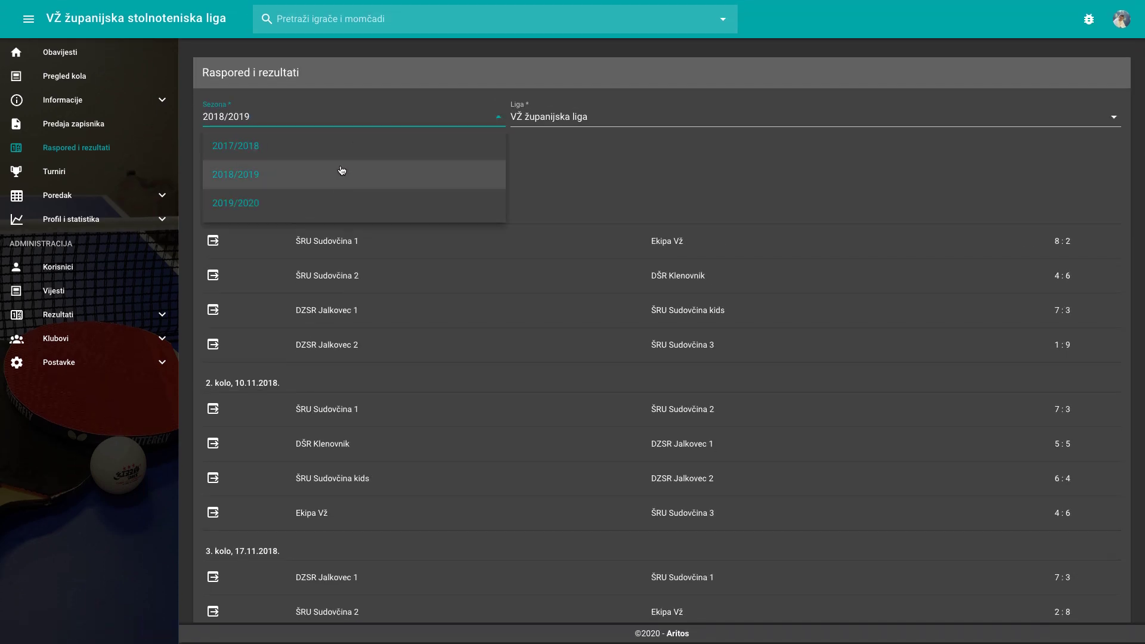
click(333, 206)
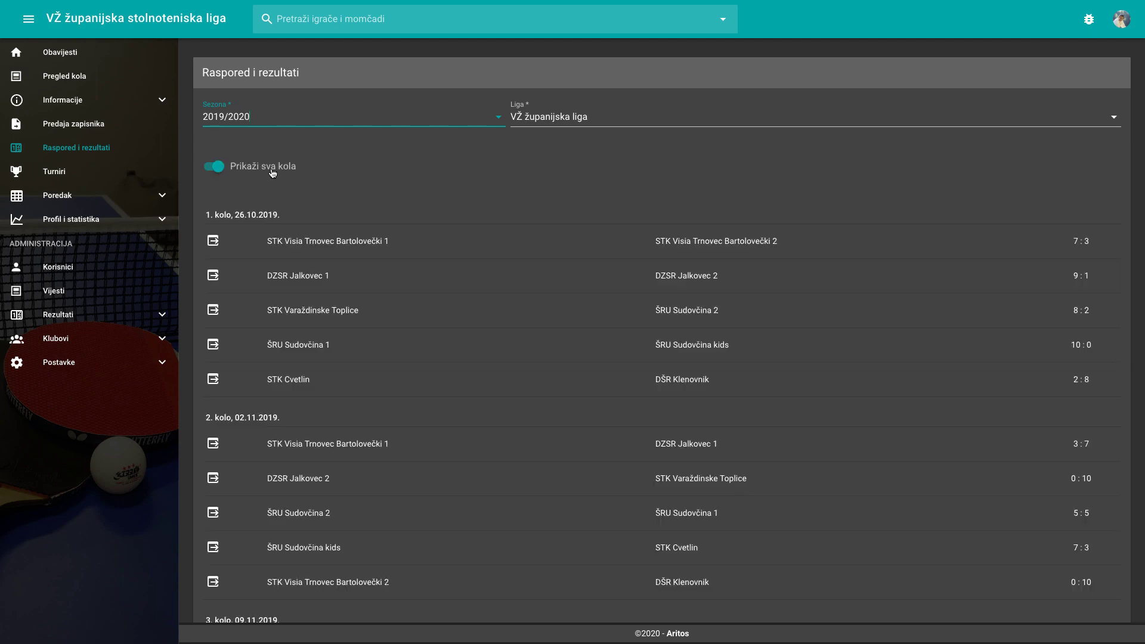
scroll(373, 315, down, 10)
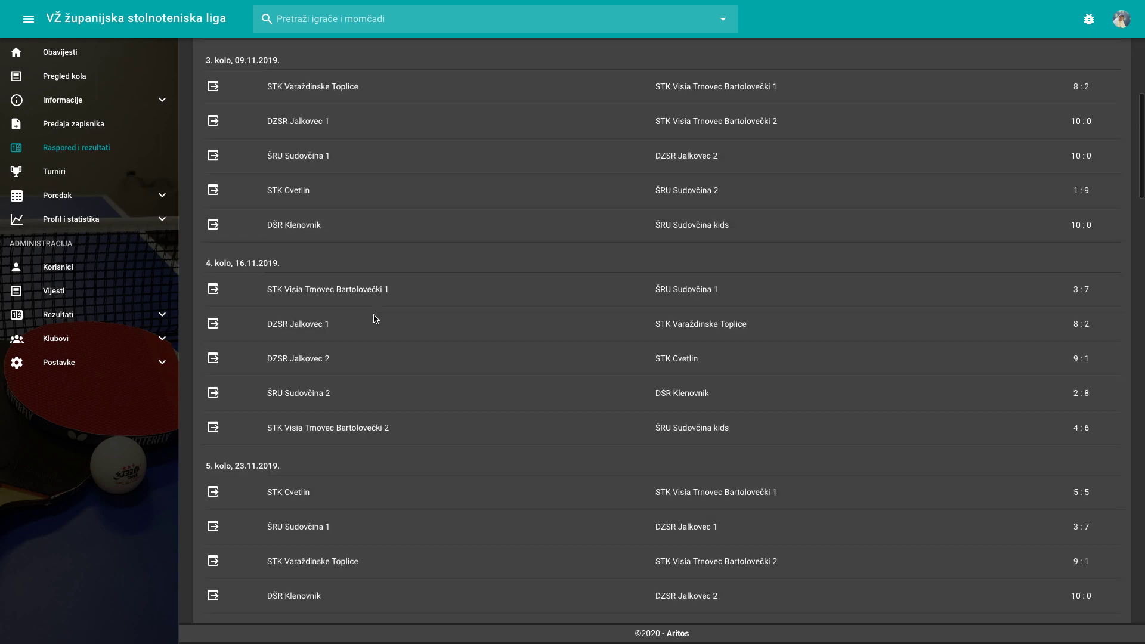
scroll(375, 310, up, 10)
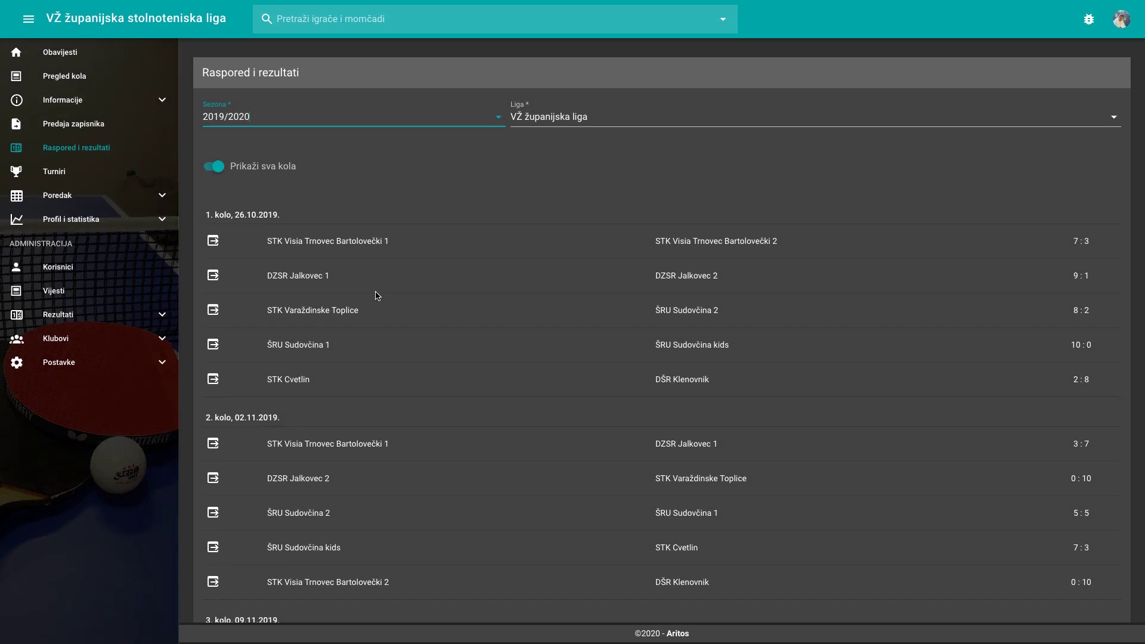
- Turn off Prikaži sva kola and view the single rounds 9. kolo and 10. kolo, returning to 9. kolo
click(266, 170)
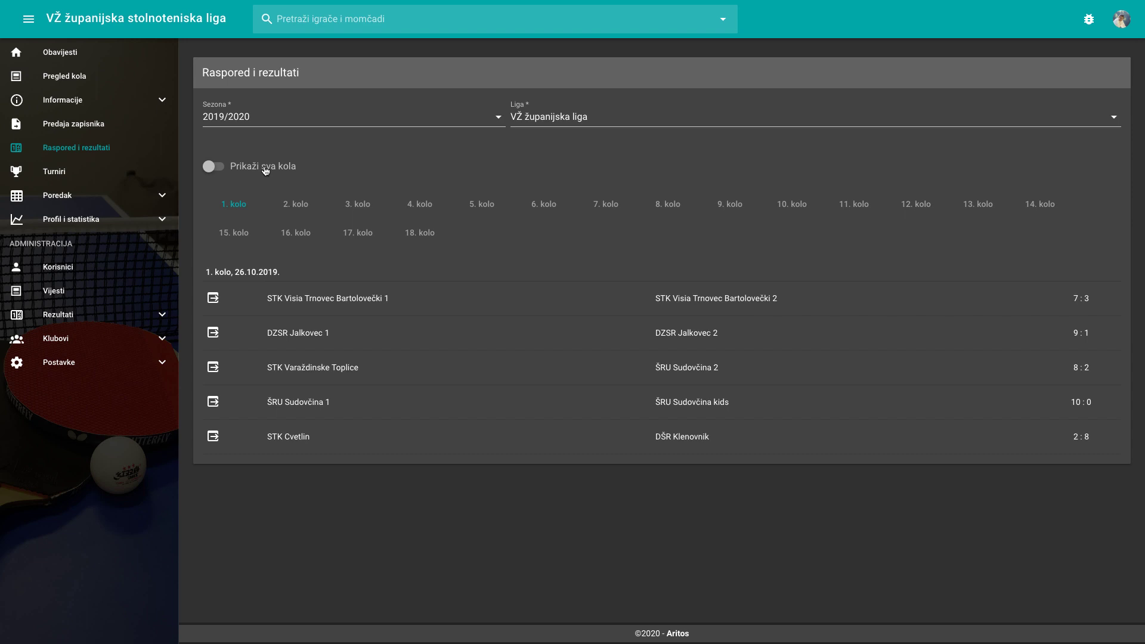
click(745, 212)
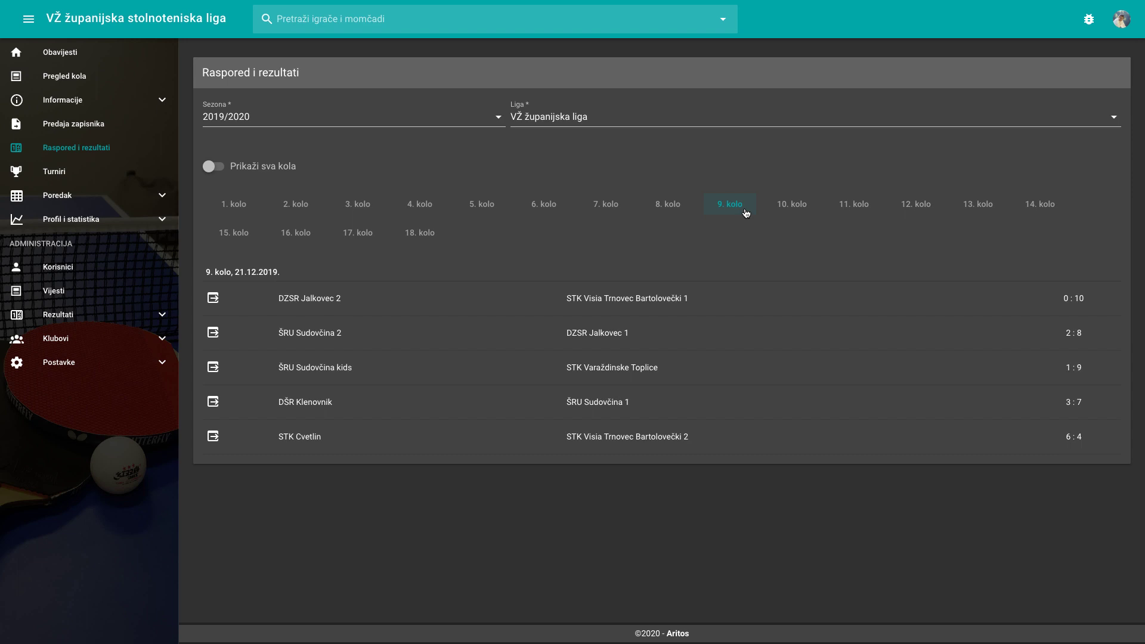
click(806, 213)
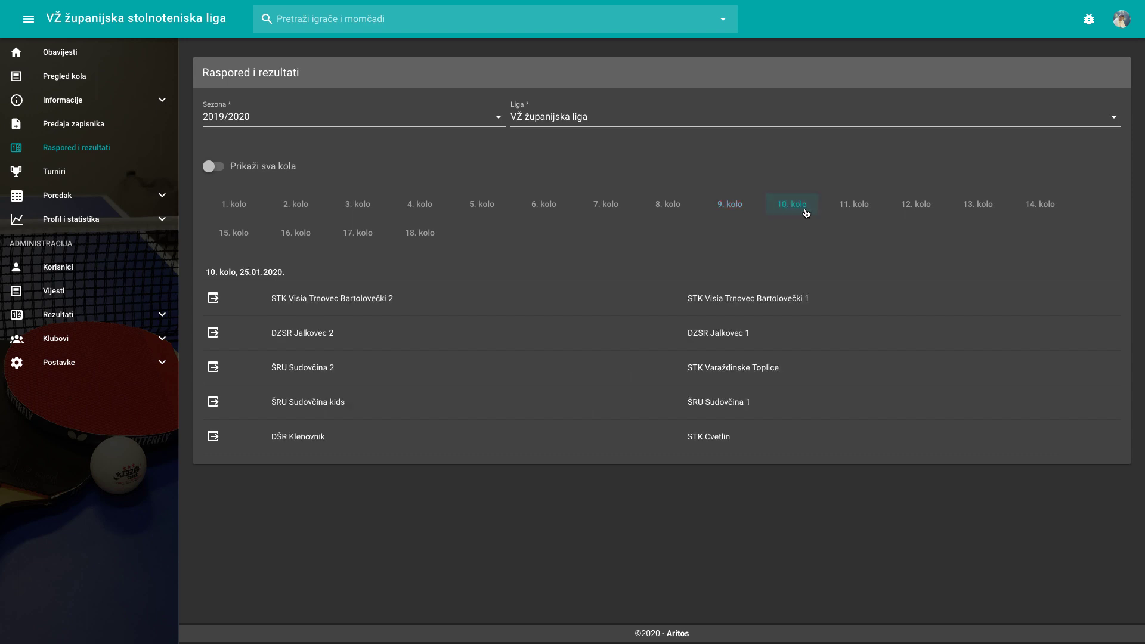
click(728, 210)
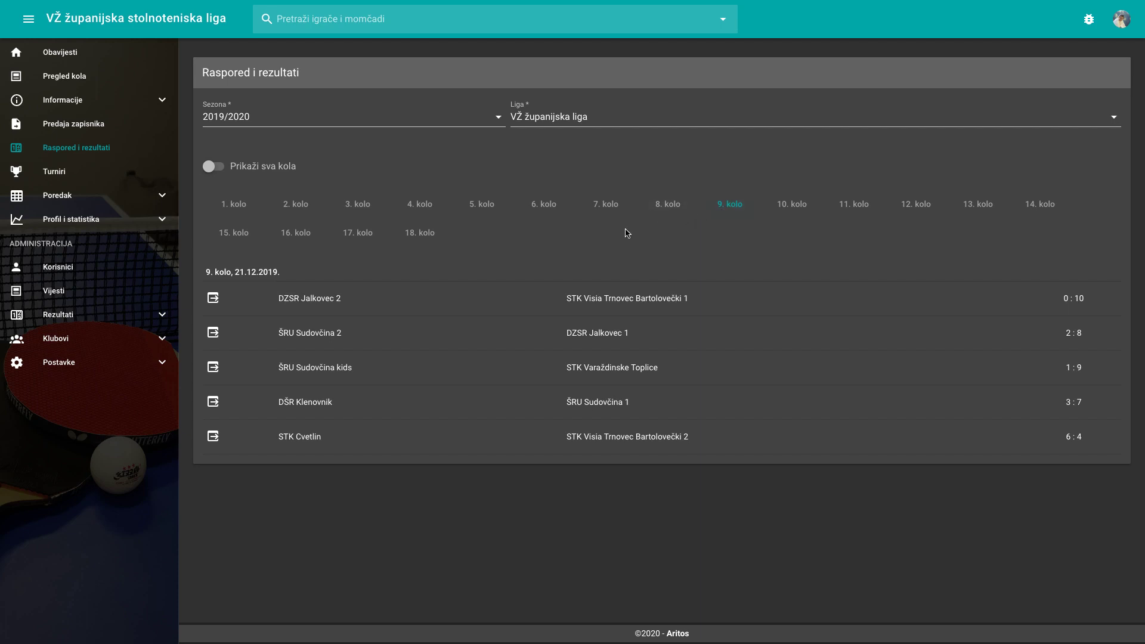
- Open the 9. kolo match ŠRU Sudovčina 2 vs DZSR Jalkovec 1 and examine its round date, individual results and totals
click(214, 334)
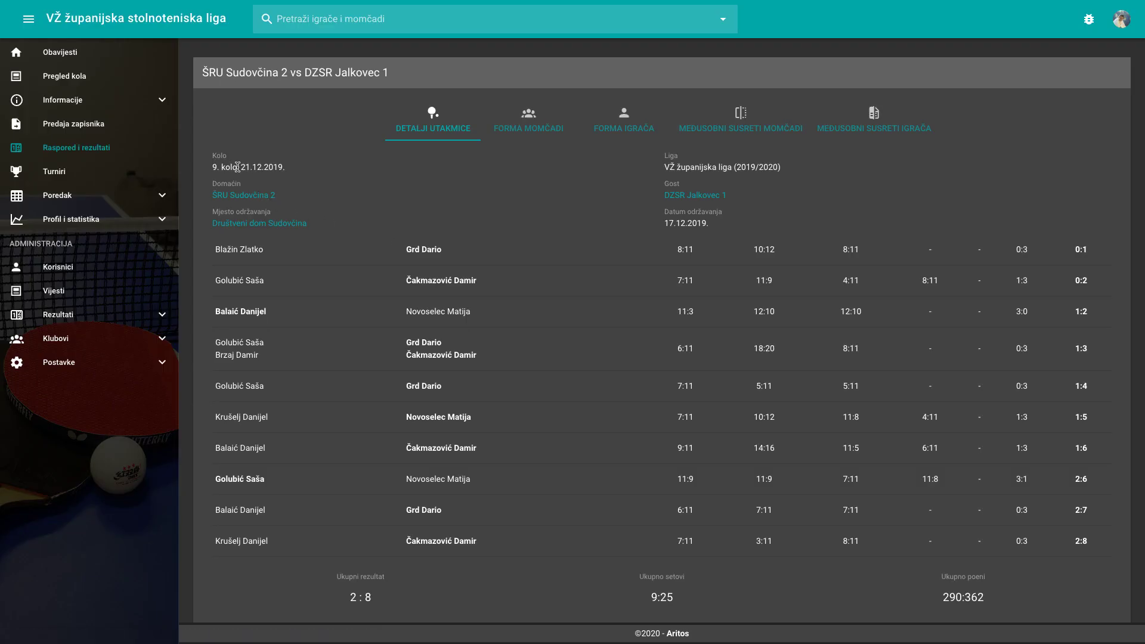
drag(238, 167, 280, 167)
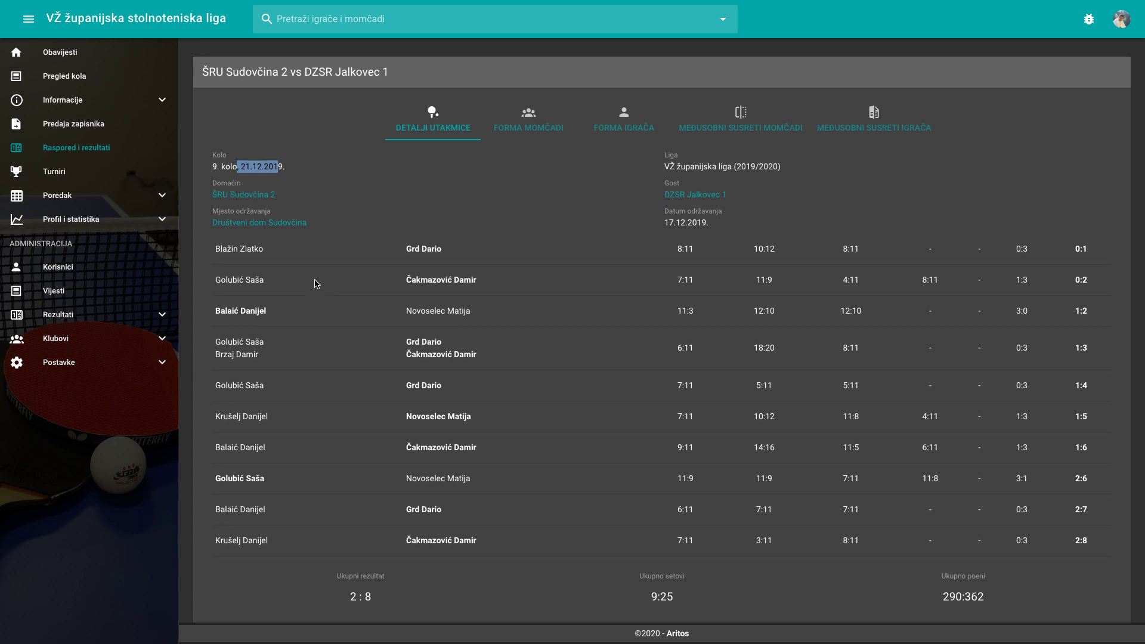
scroll(315, 282, down, 1)
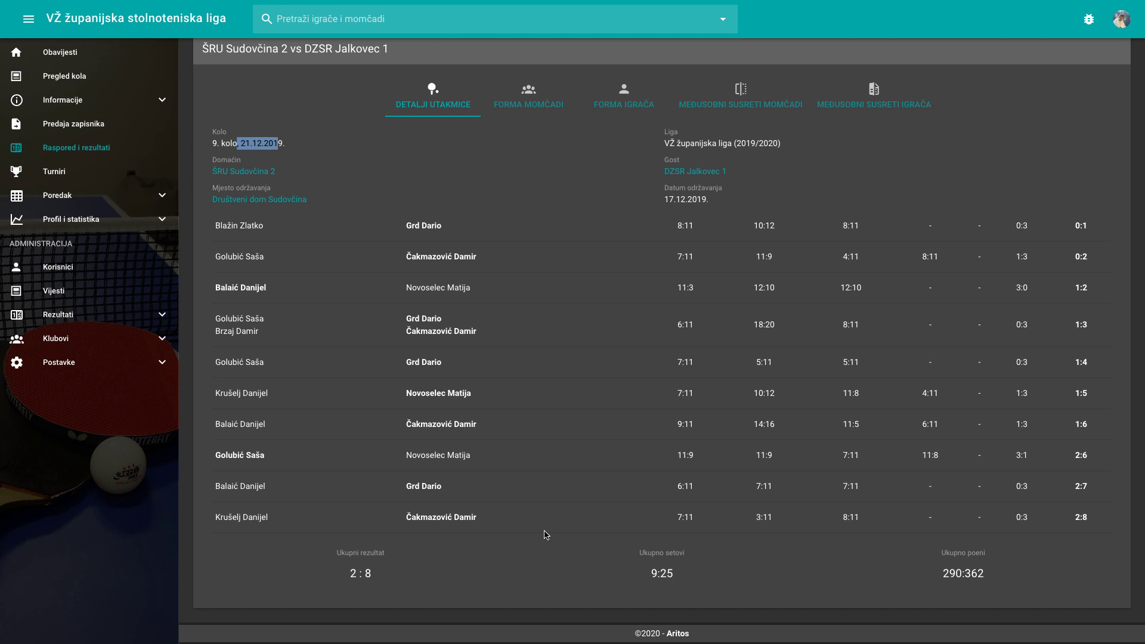
scroll(544, 535, up, 1)
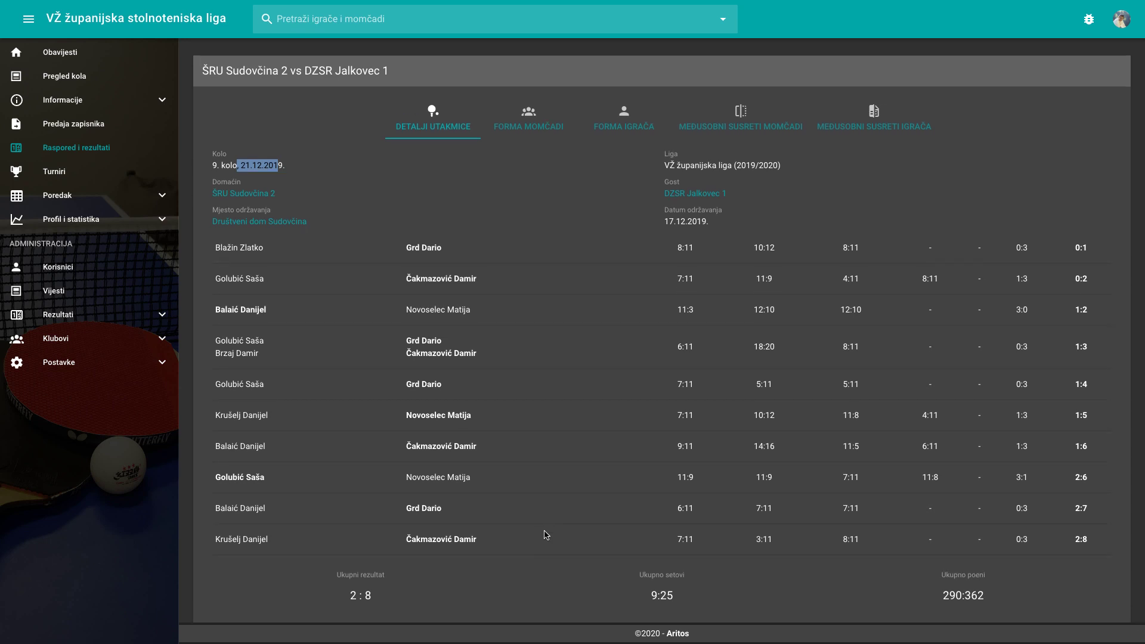
- Examine the match's Forma momčadi with its position chart and past results, and Forma igrača with each player's last six matches
click(527, 127)
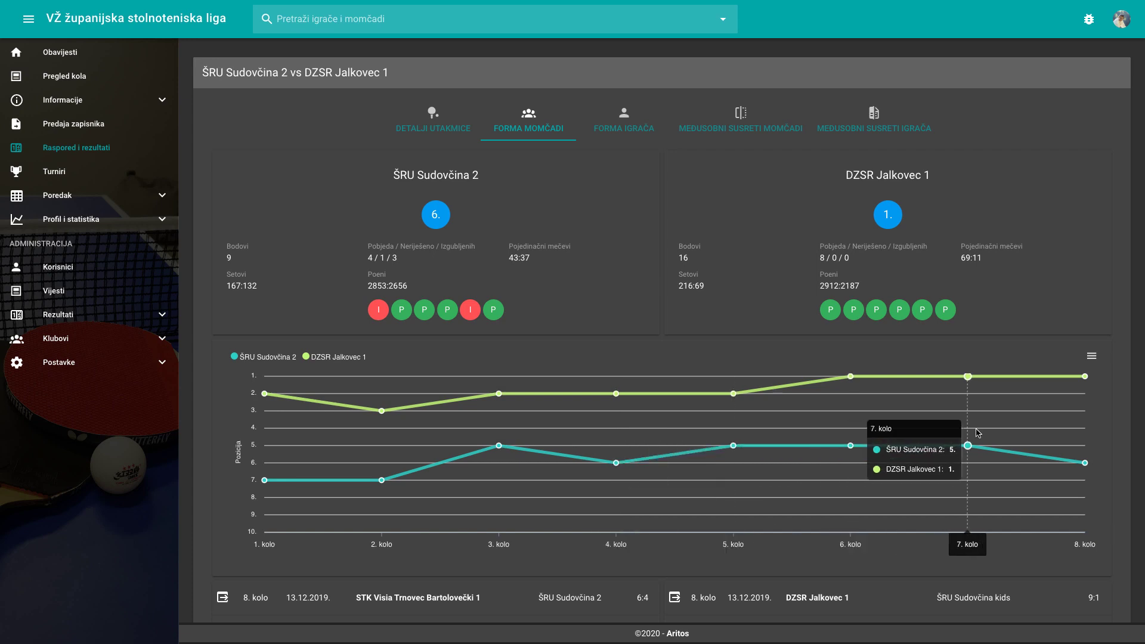
scroll(894, 442, down, 5)
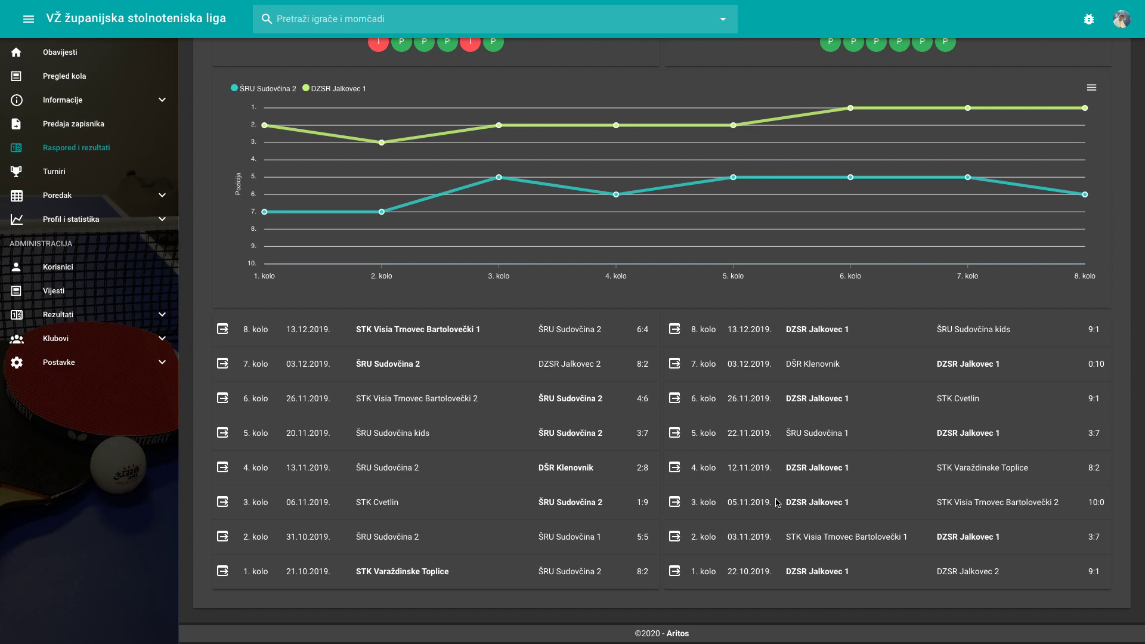
scroll(777, 502, up, 5)
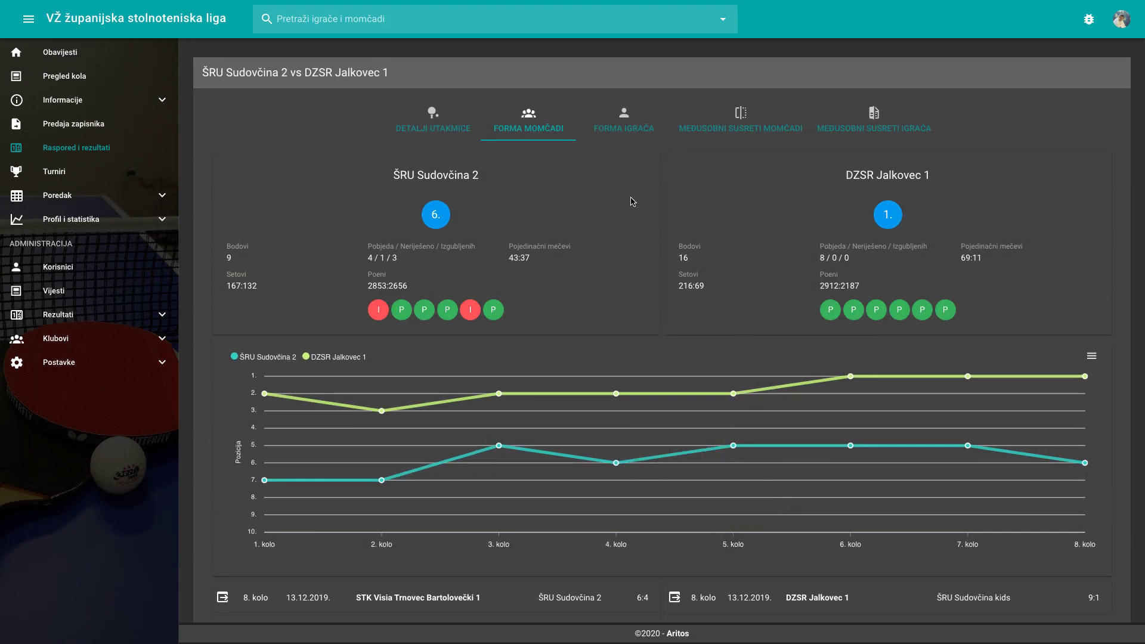
click(621, 124)
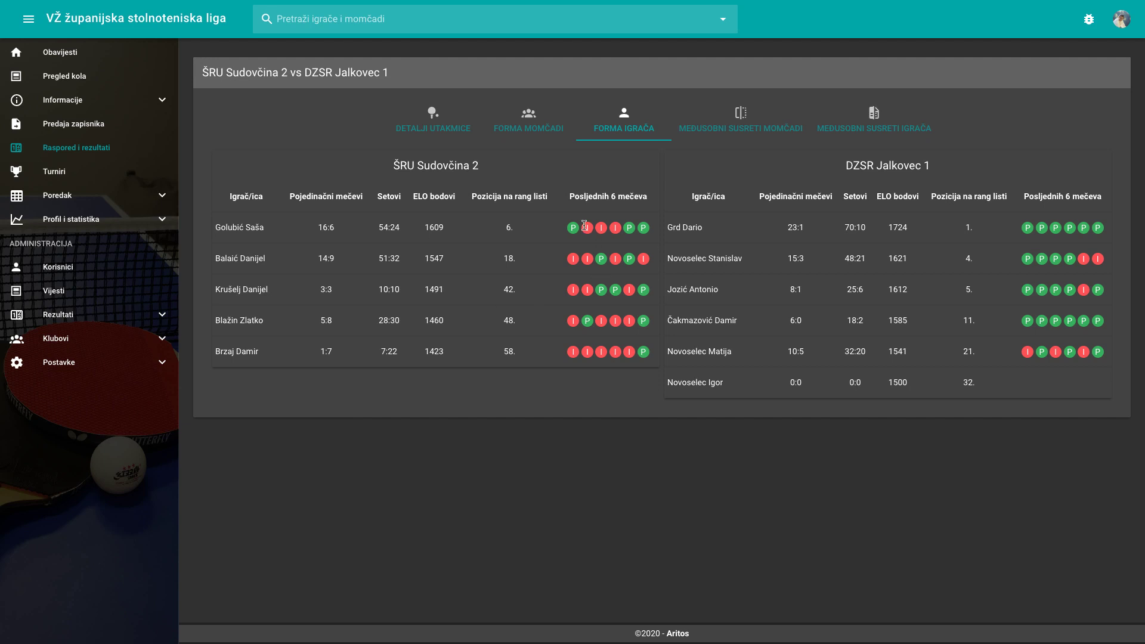
mouse_move(574, 226)
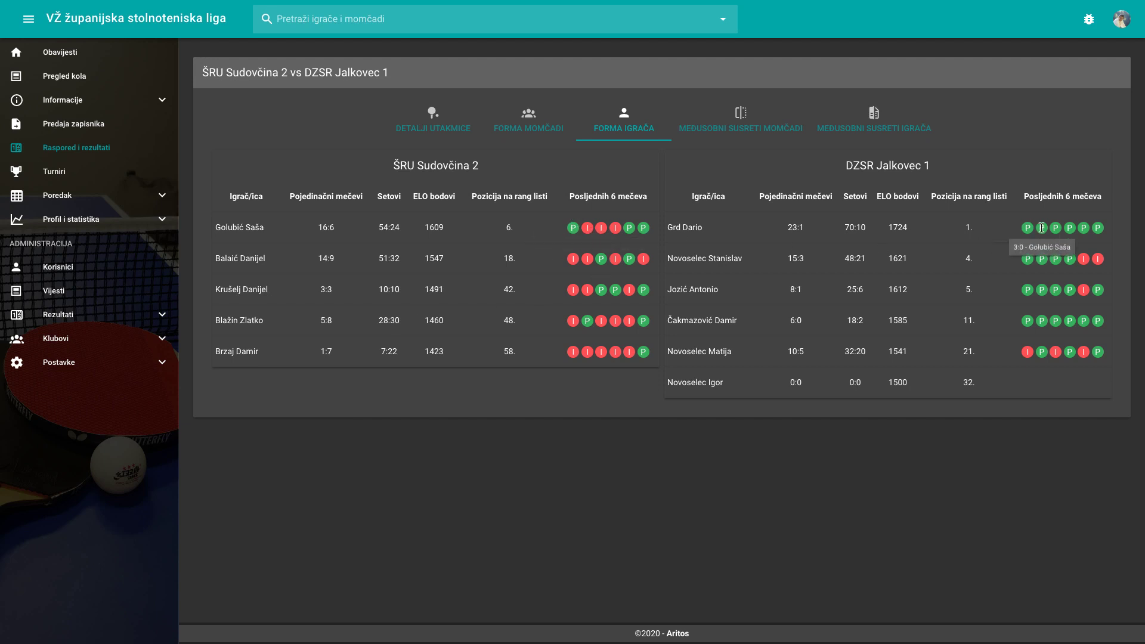
mouse_move(1082, 242)
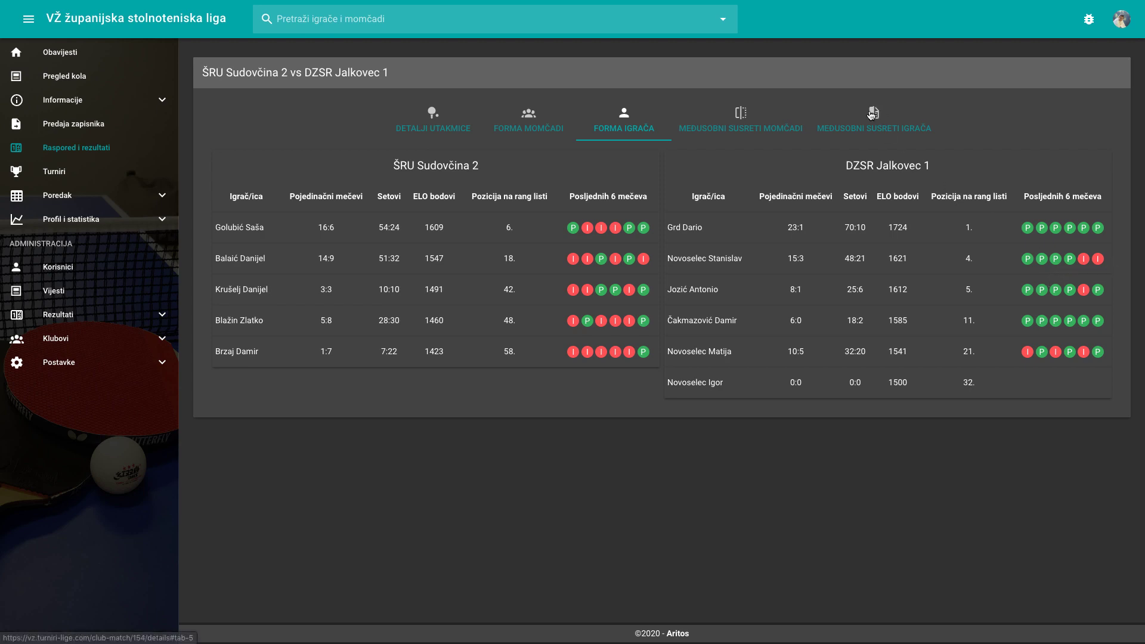
- View the head-to-head history of the teams and of the players, expanding two player pairings to see their past matches
click(738, 129)
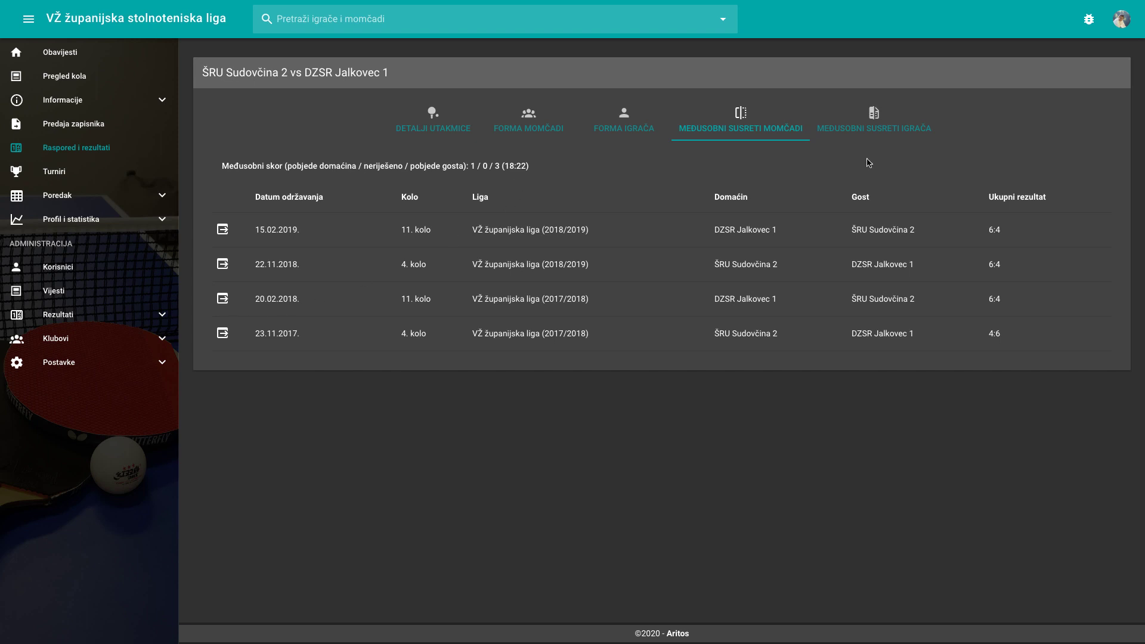
click(880, 127)
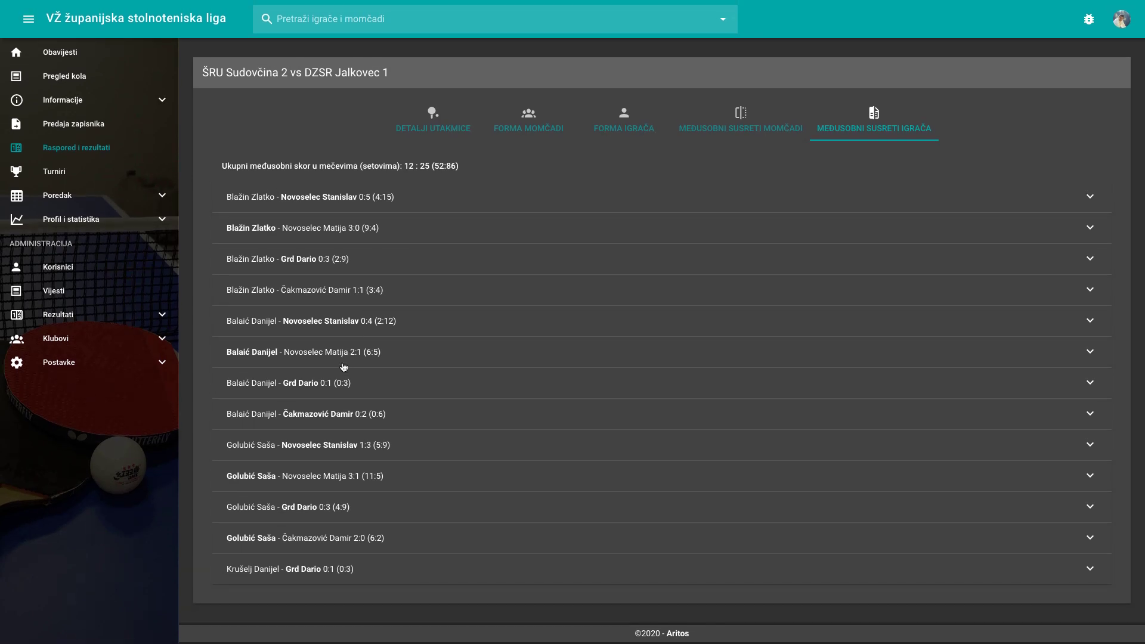
click(330, 503)
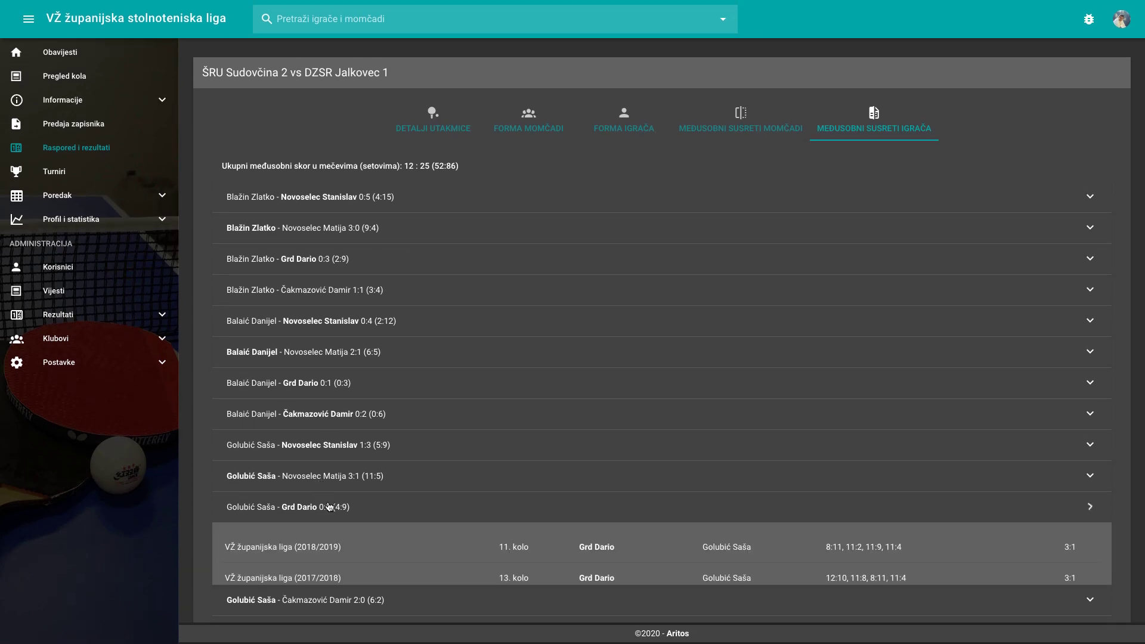
scroll(330, 504, down, 2)
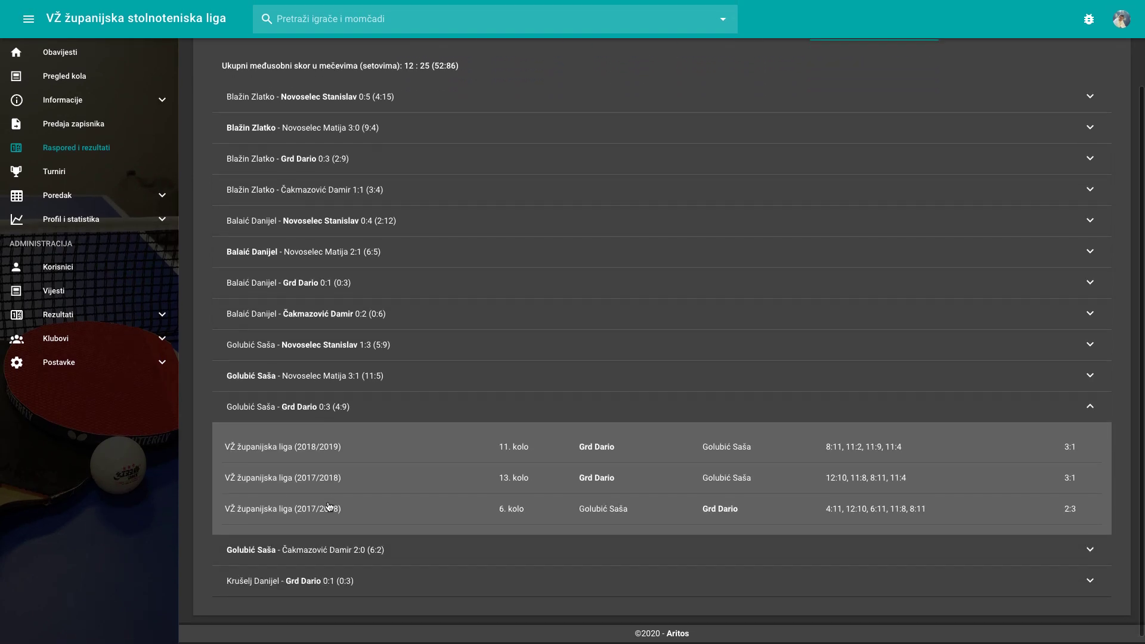
click(351, 553)
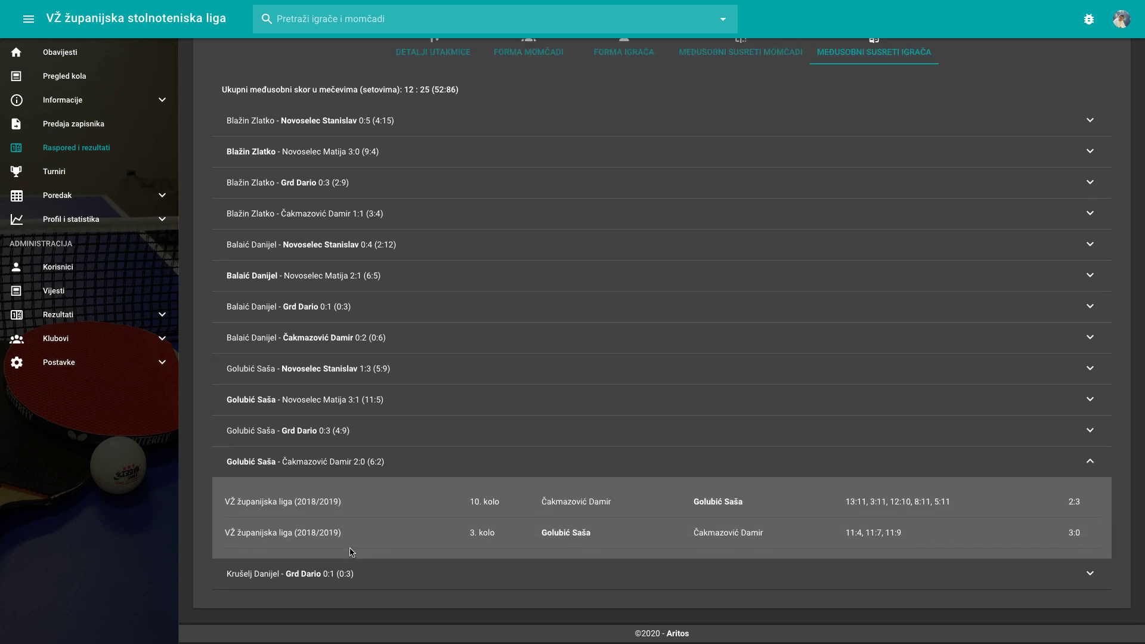
- Open Turniri and view Grupa B, Grupa C, Polufinale, Za treće mjesto and Finale of the 2018/2019 TOP12 tournament
click(97, 182)
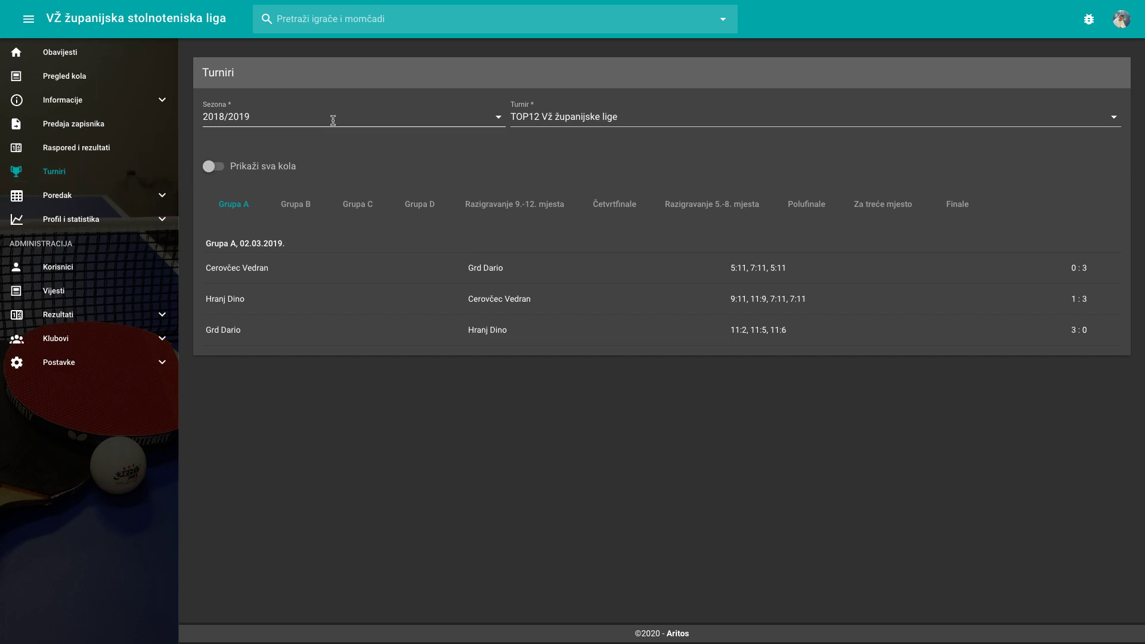
click(298, 206)
click(358, 206)
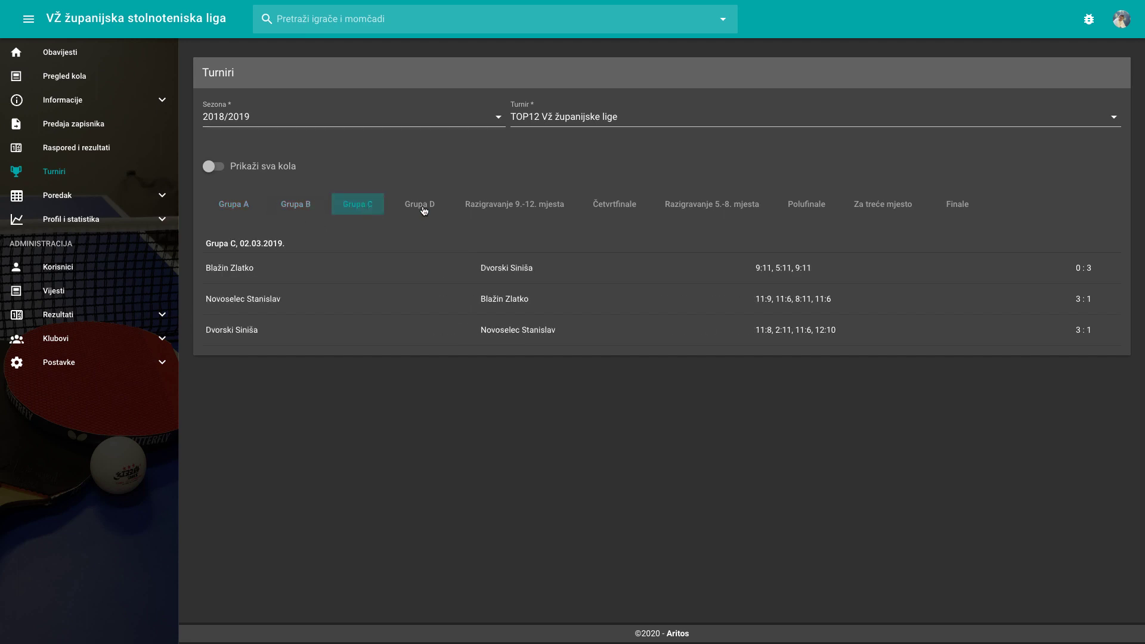
click(793, 205)
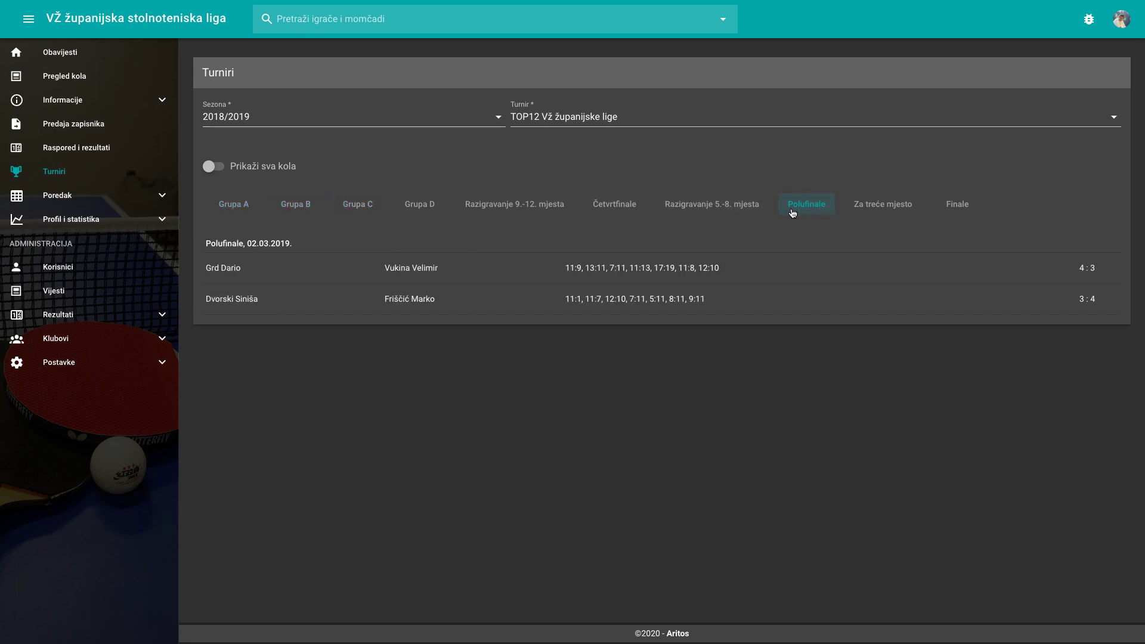
click(888, 205)
click(959, 207)
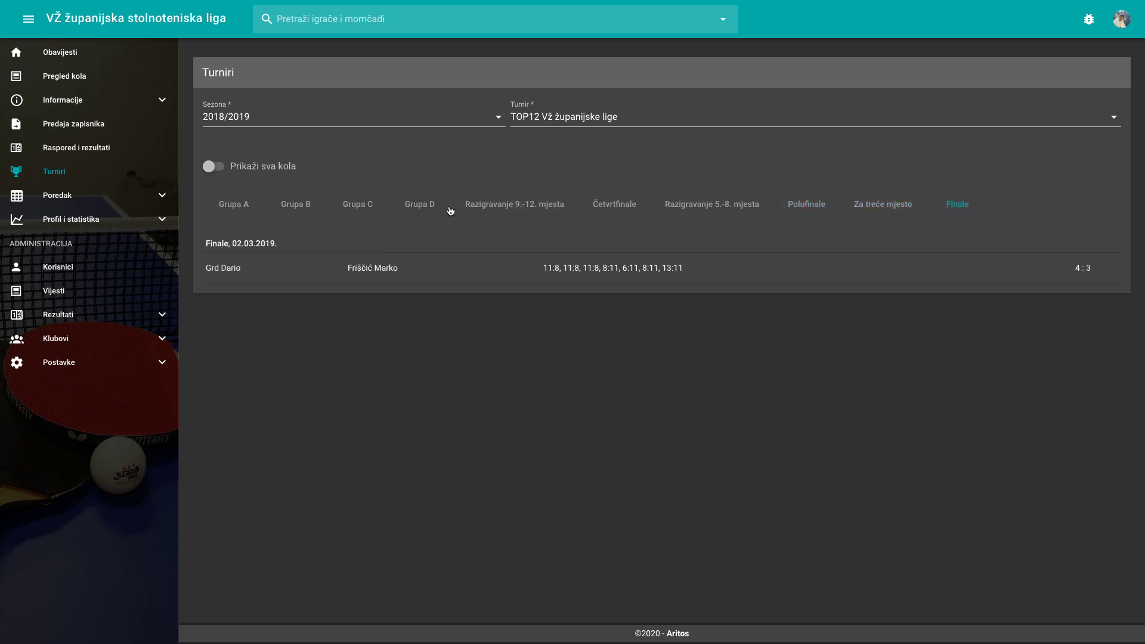
- Open the team standings under Poredak and view the 2019/2020 tables after 5. kolo and 2. kolo
click(153, 199)
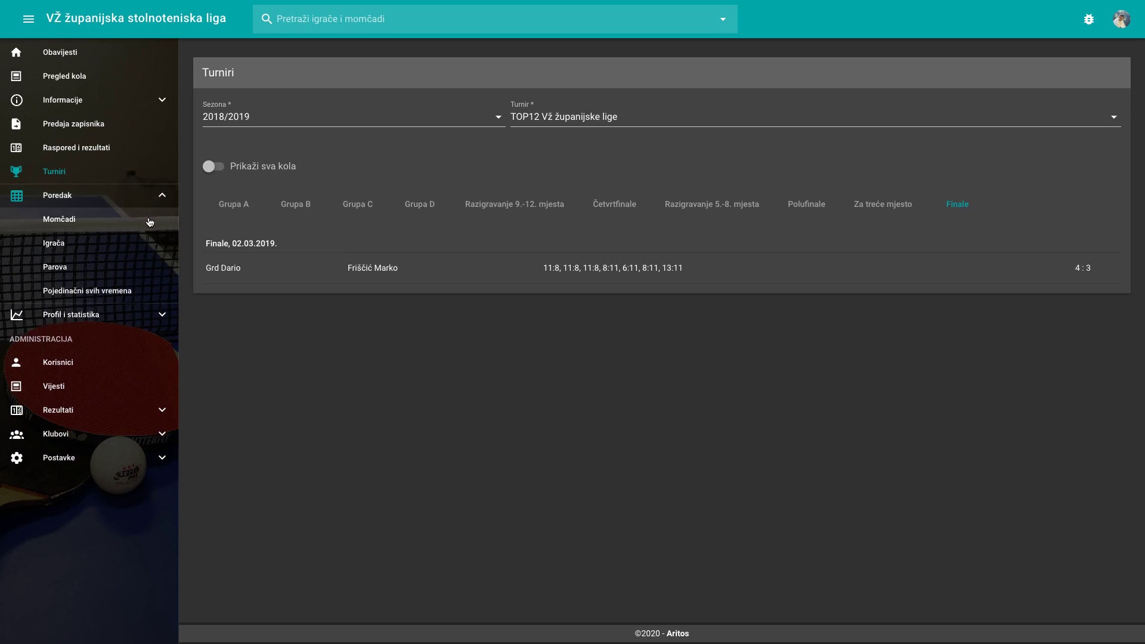
click(149, 222)
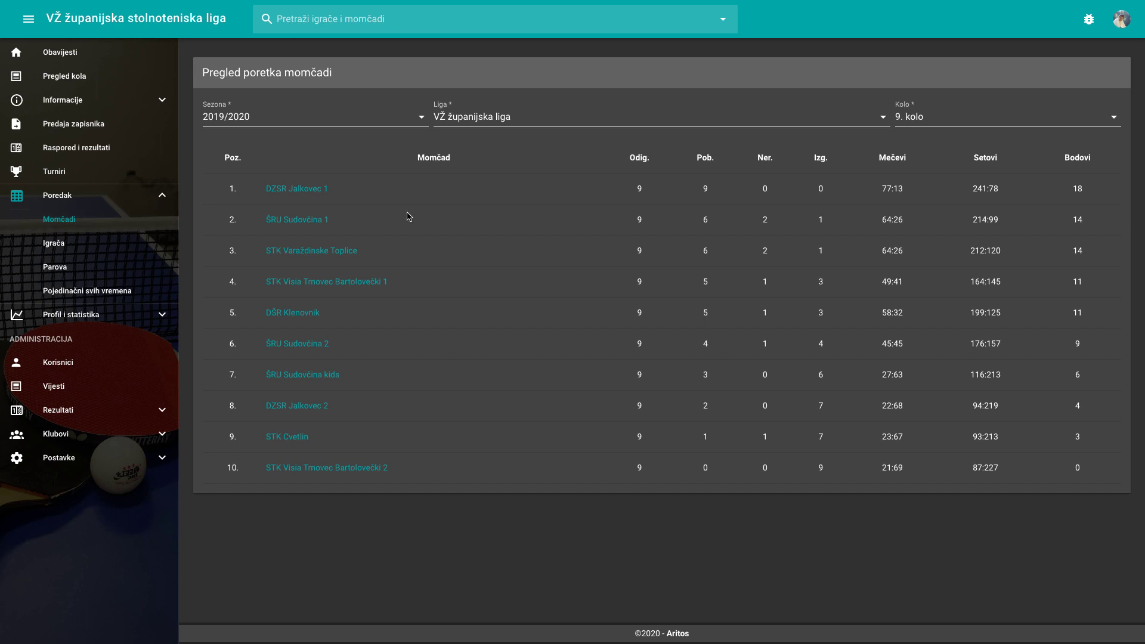
click(965, 119)
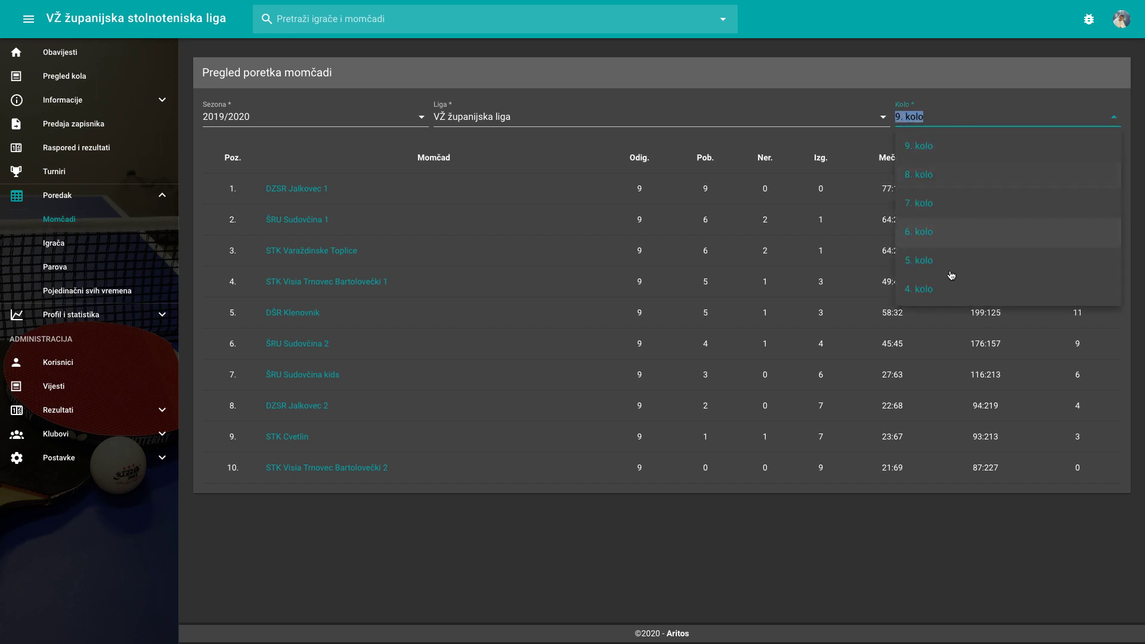
click(951, 272)
click(956, 120)
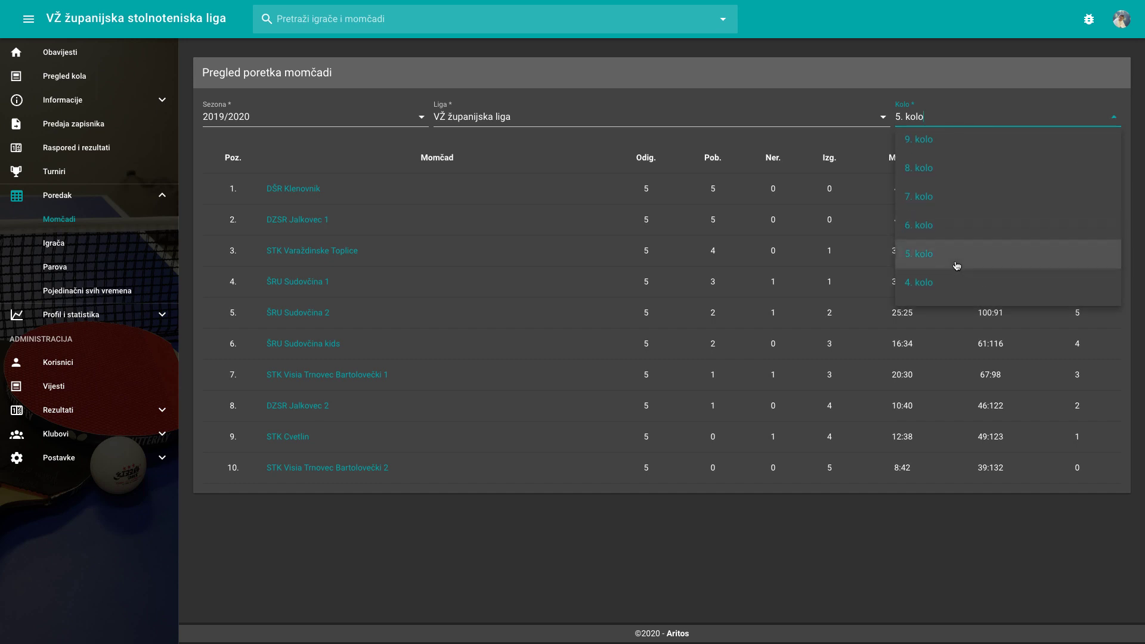
click(956, 264)
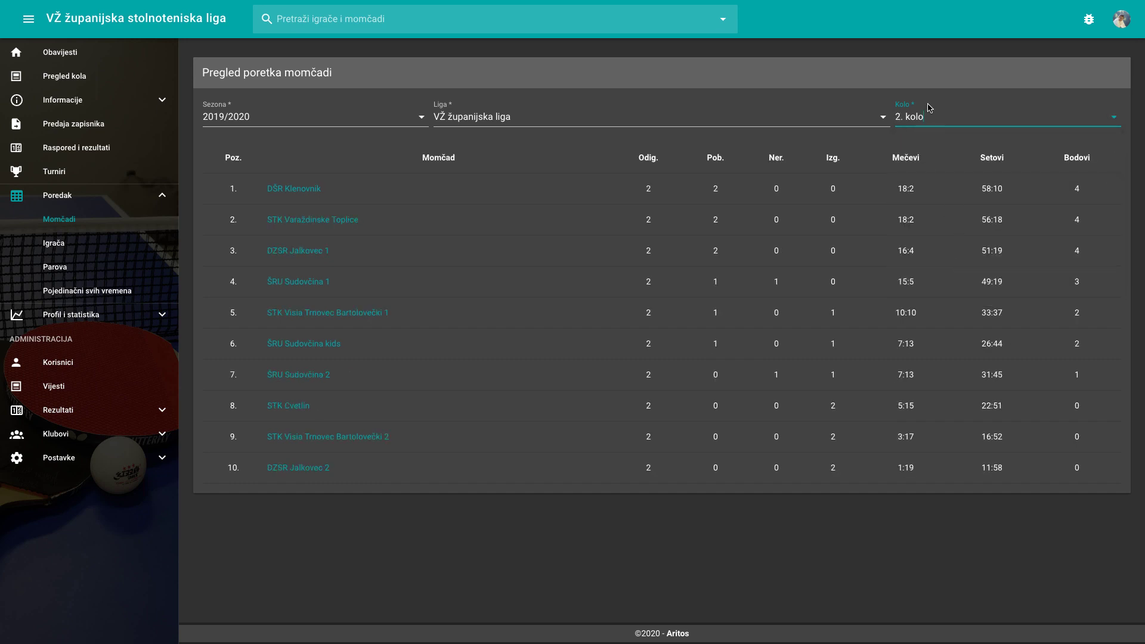
- Check the available leagues, view team standings for 2018/2019 and for 2017/2018 after 9. kolo, and return to season 2019/2020
click(551, 118)
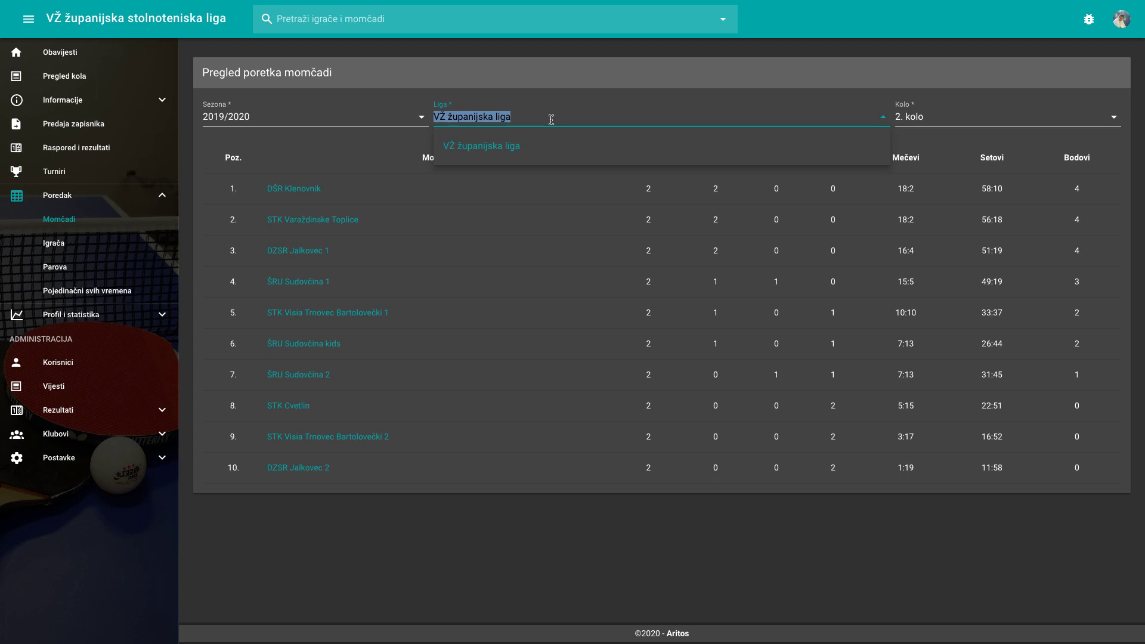
click(268, 116)
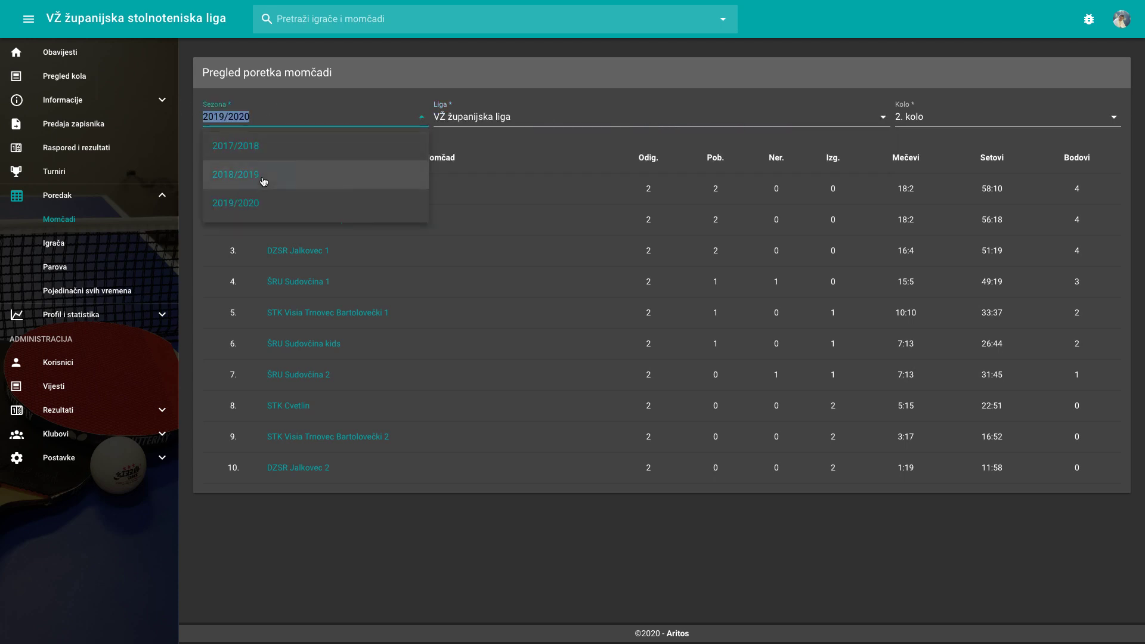
click(264, 179)
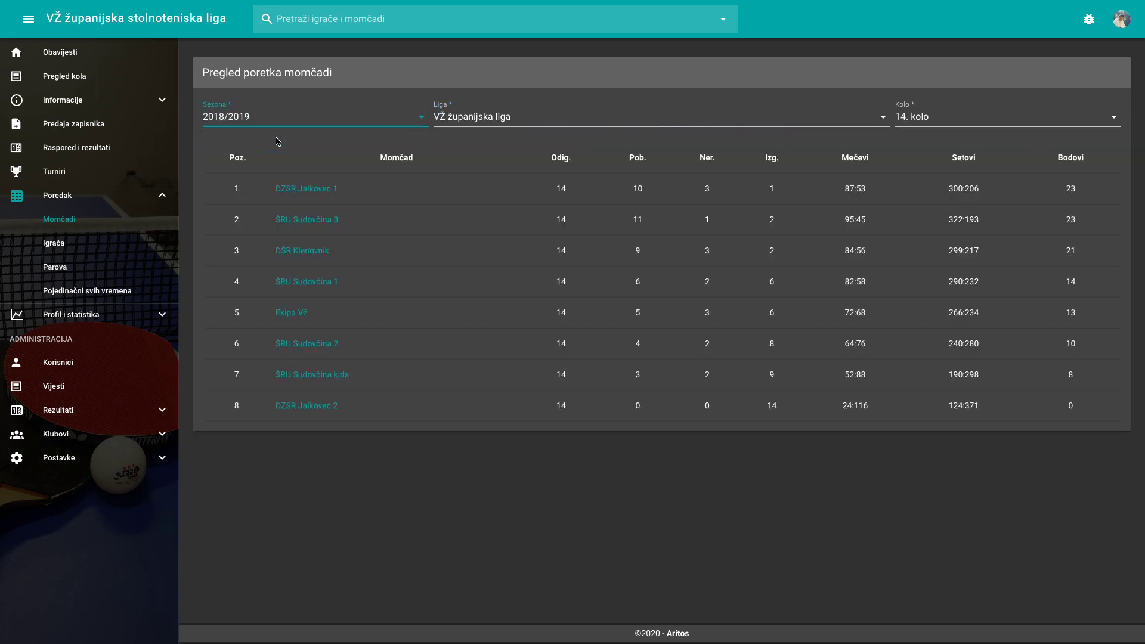
click(298, 116)
click(282, 149)
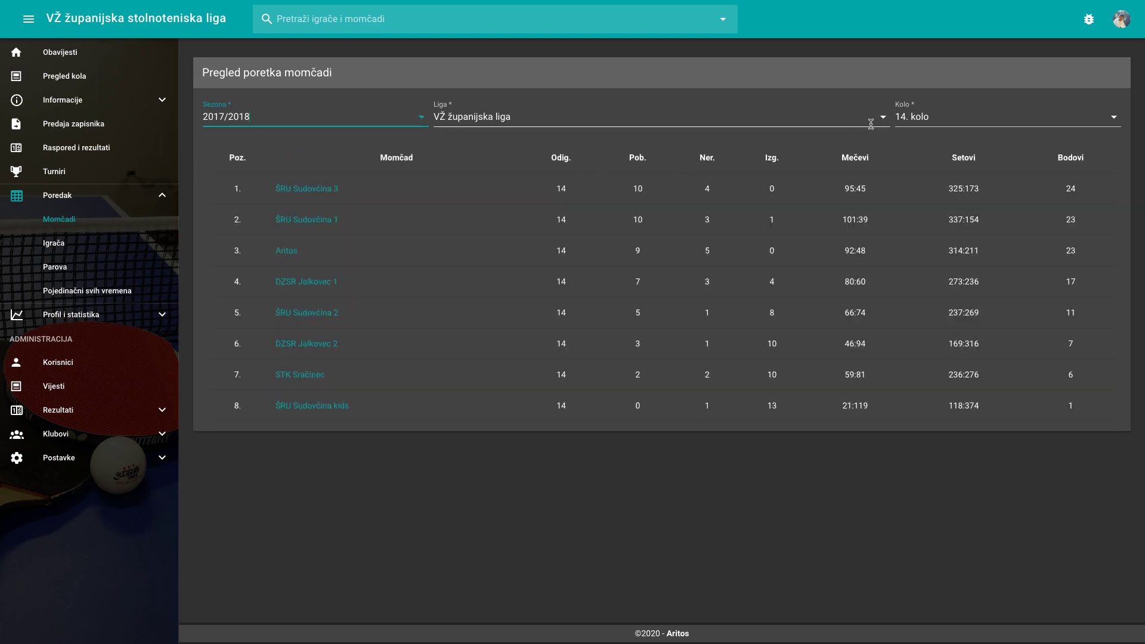
click(909, 117)
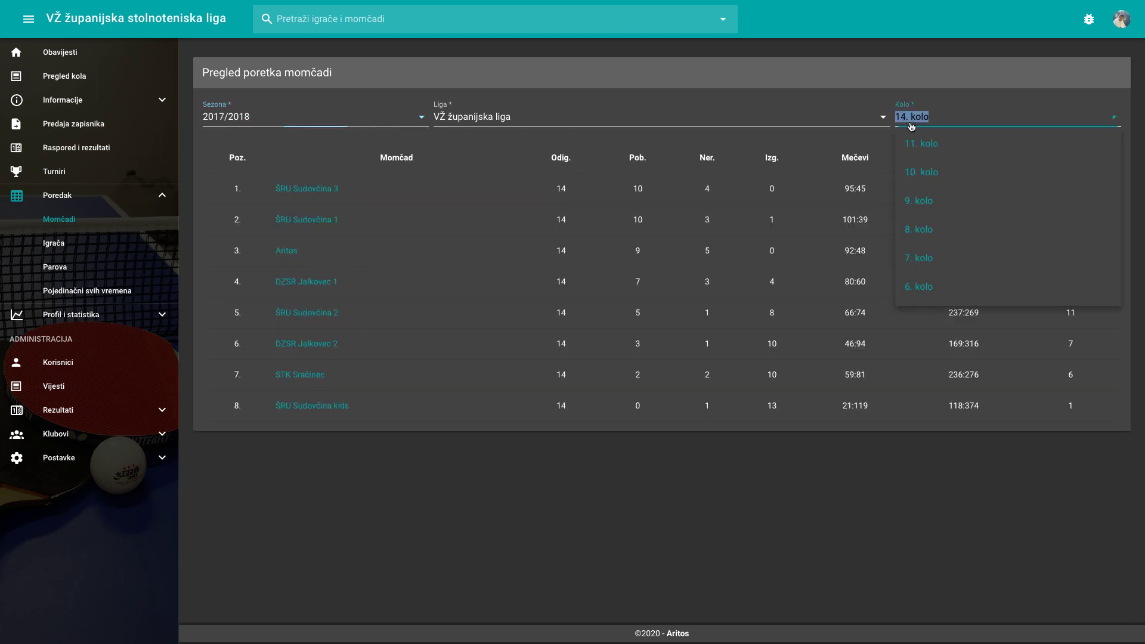
click(917, 203)
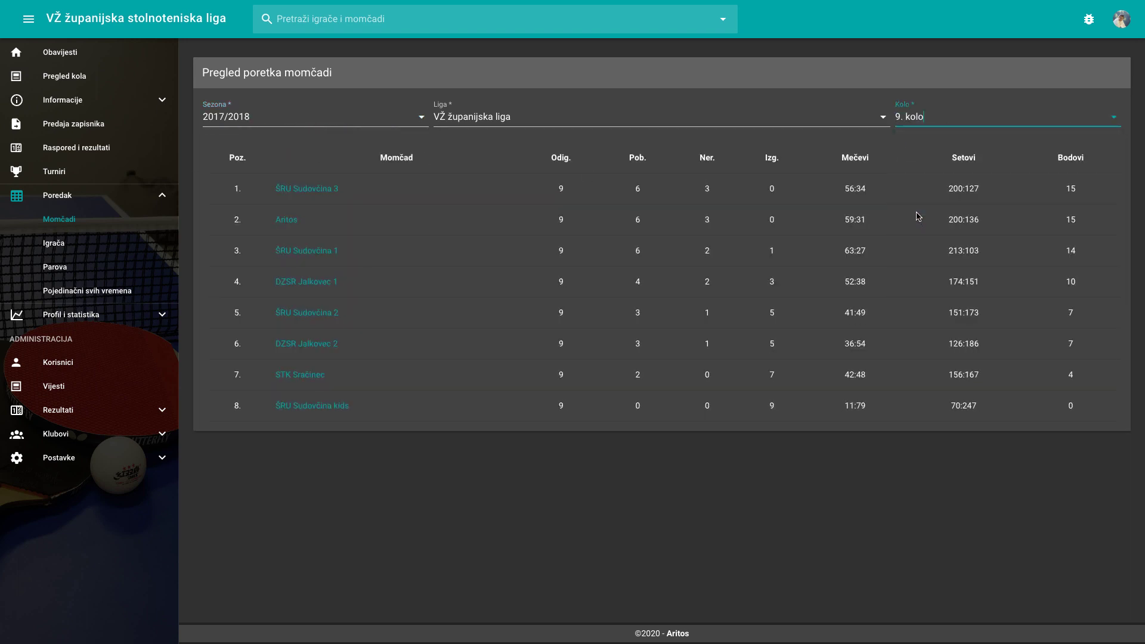
click(366, 117)
click(345, 195)
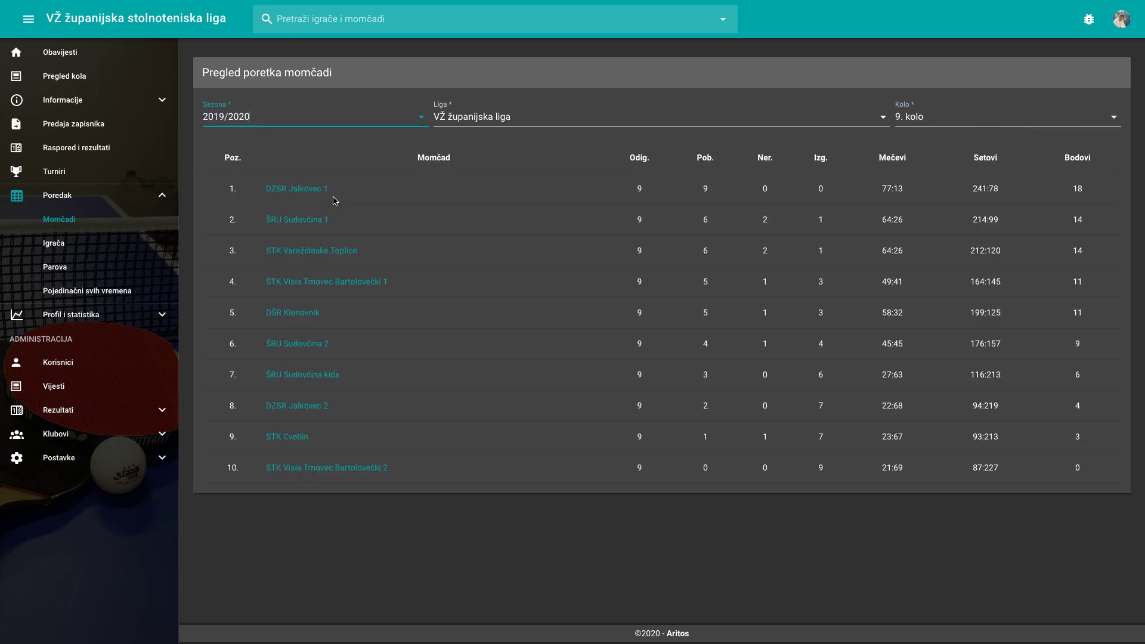
- Open the DZSR Jalkovec 1 team profile and examine its details and Sastav, including recent match results of players and pairs
click(316, 191)
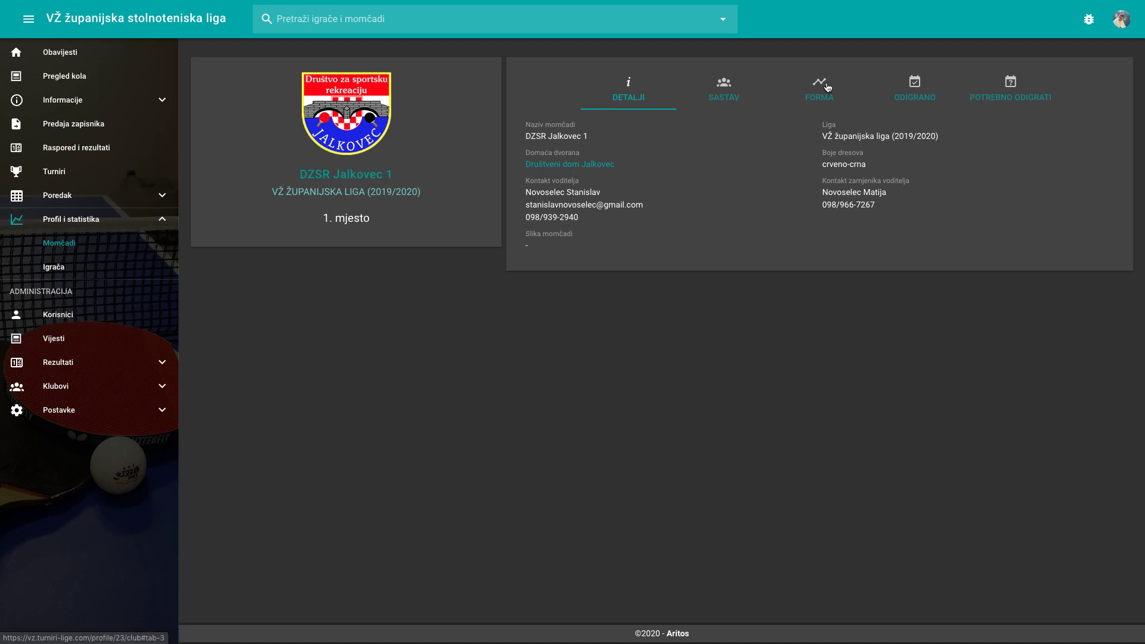
click(726, 98)
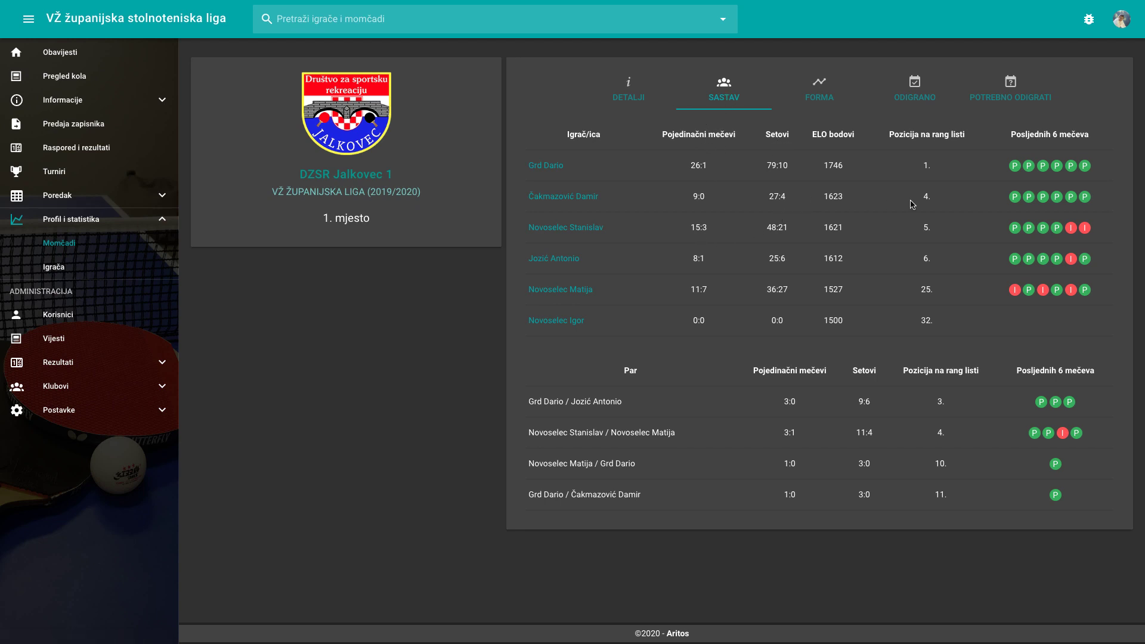
mouse_move(1016, 169)
mouse_move(1040, 402)
mouse_move(1063, 433)
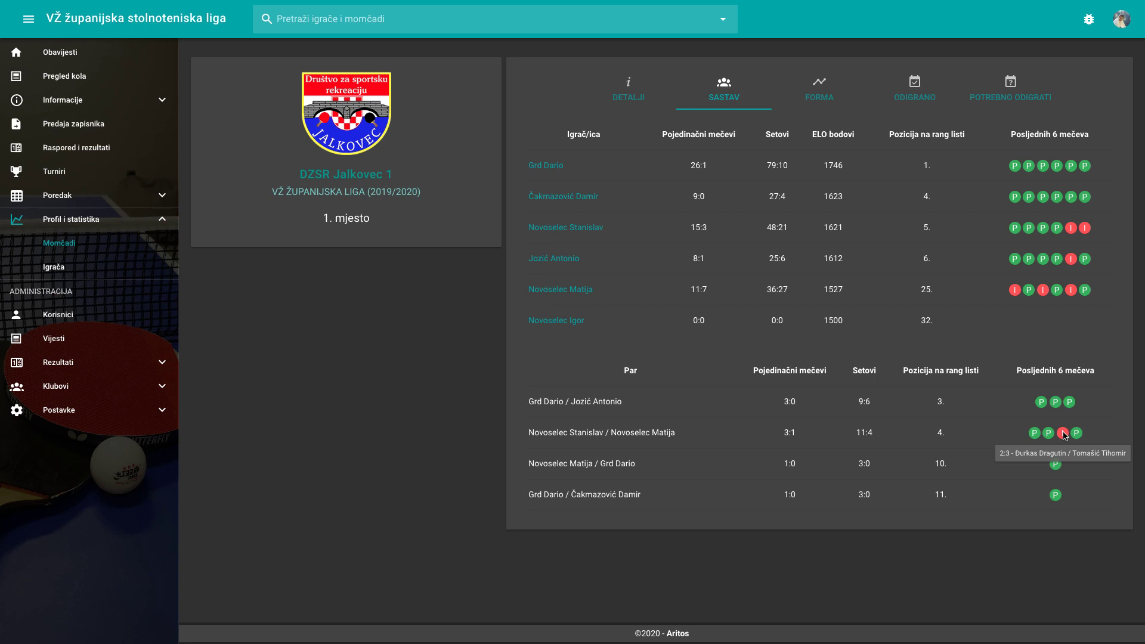
- View the team's Forma position chart, its played matches in Odigrano and its upcoming matches in Potrebno odigrati
click(821, 90)
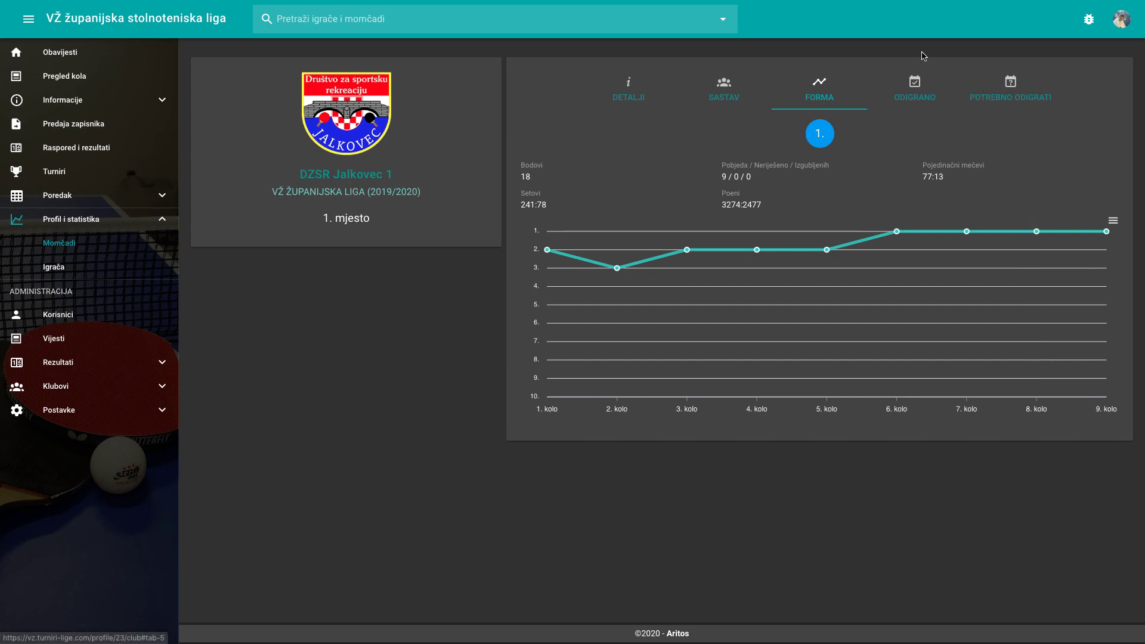
click(923, 84)
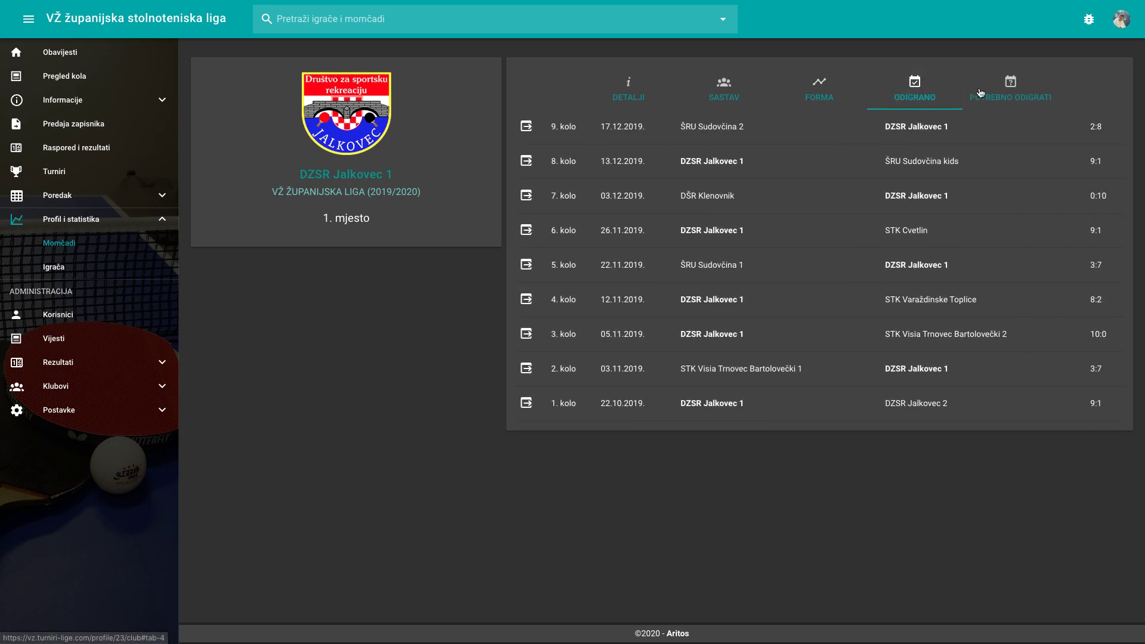
click(1012, 91)
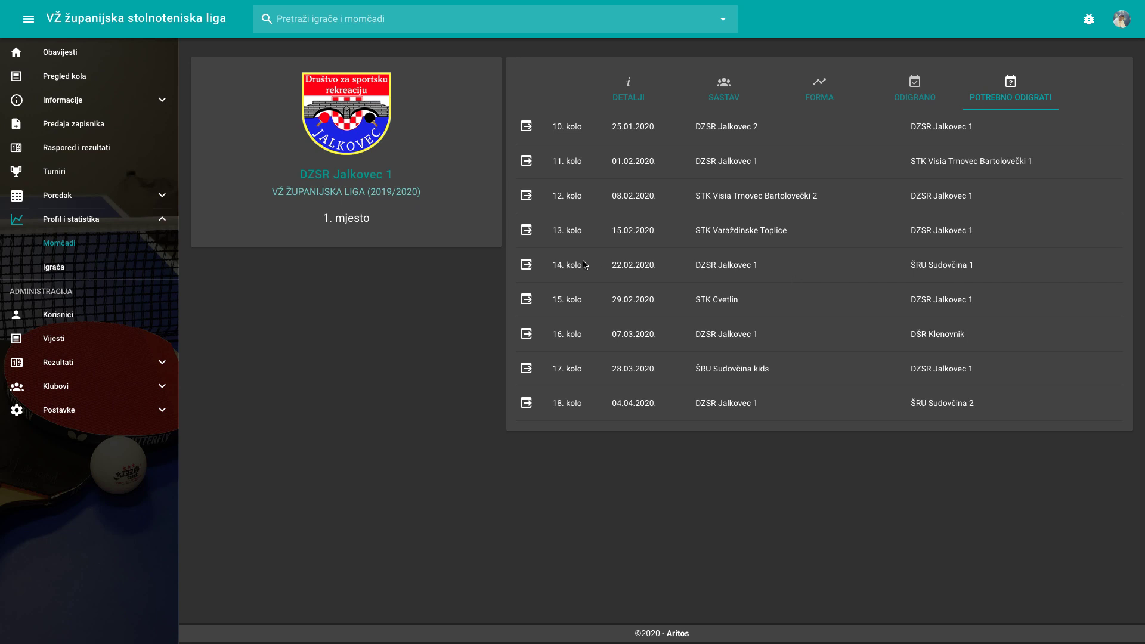
- Open the player standings under Poredak, view season 2018/2019 and return to season 2019/2020
click(125, 206)
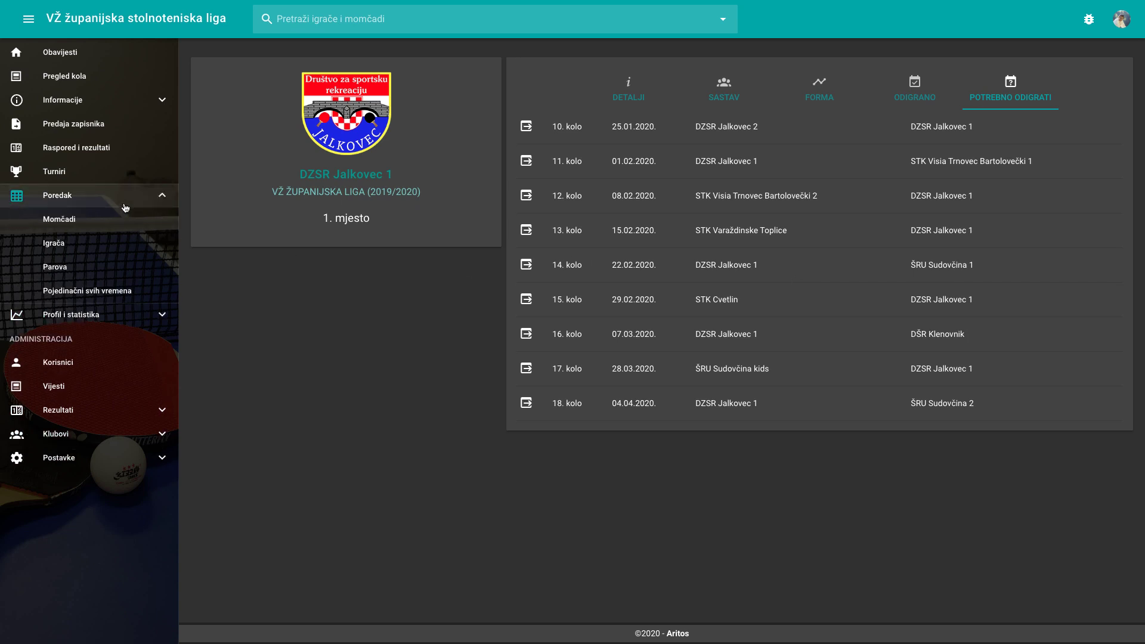
click(66, 242)
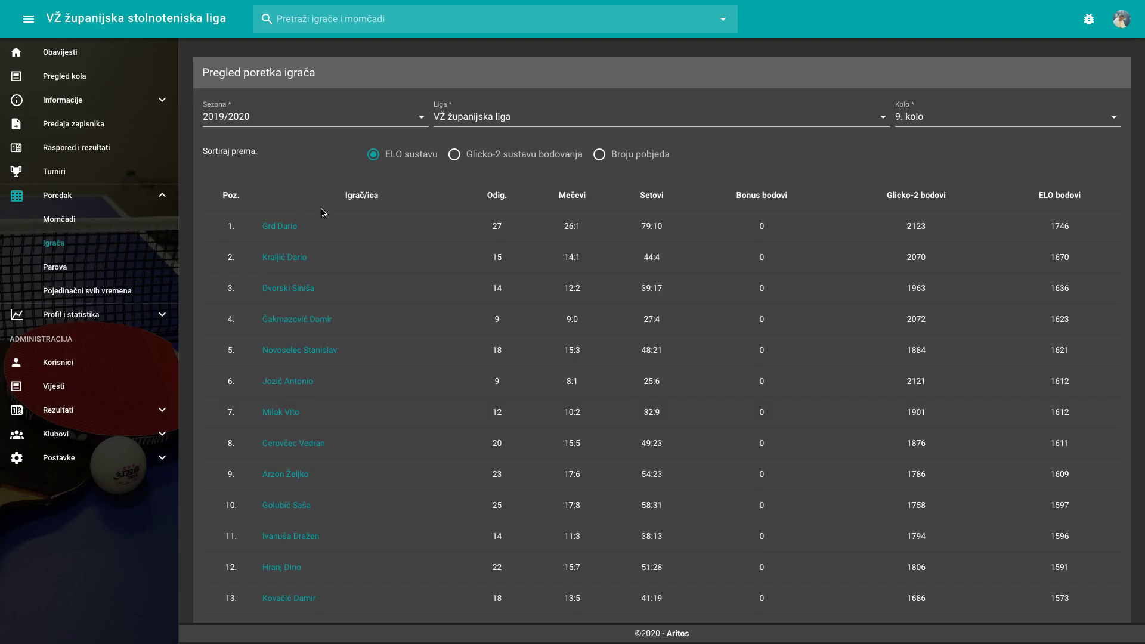
click(283, 108)
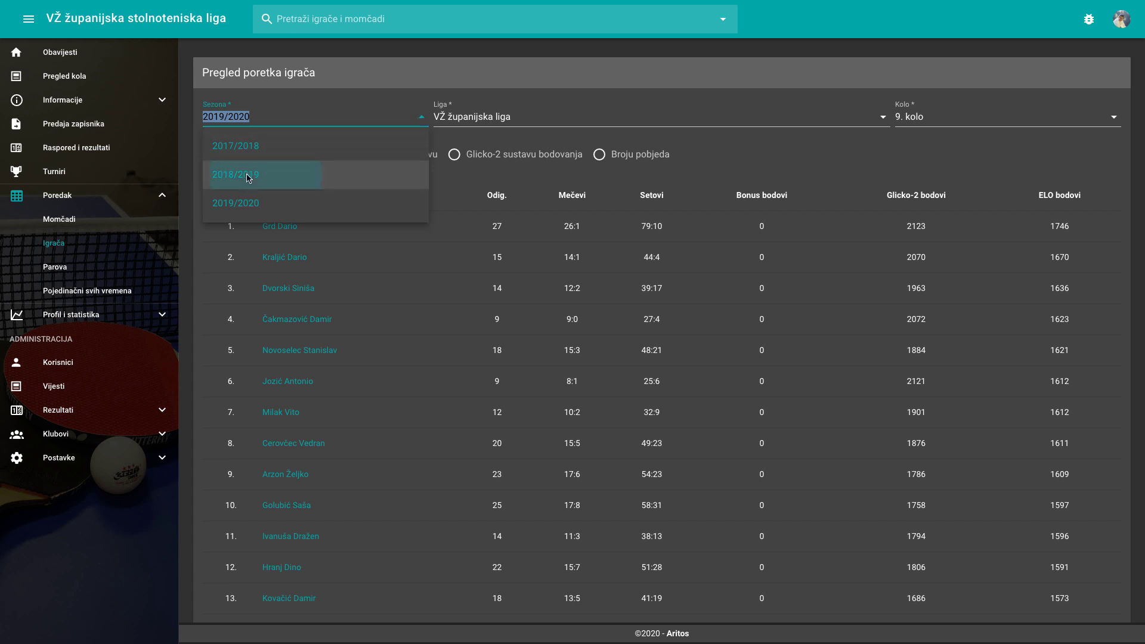
click(247, 174)
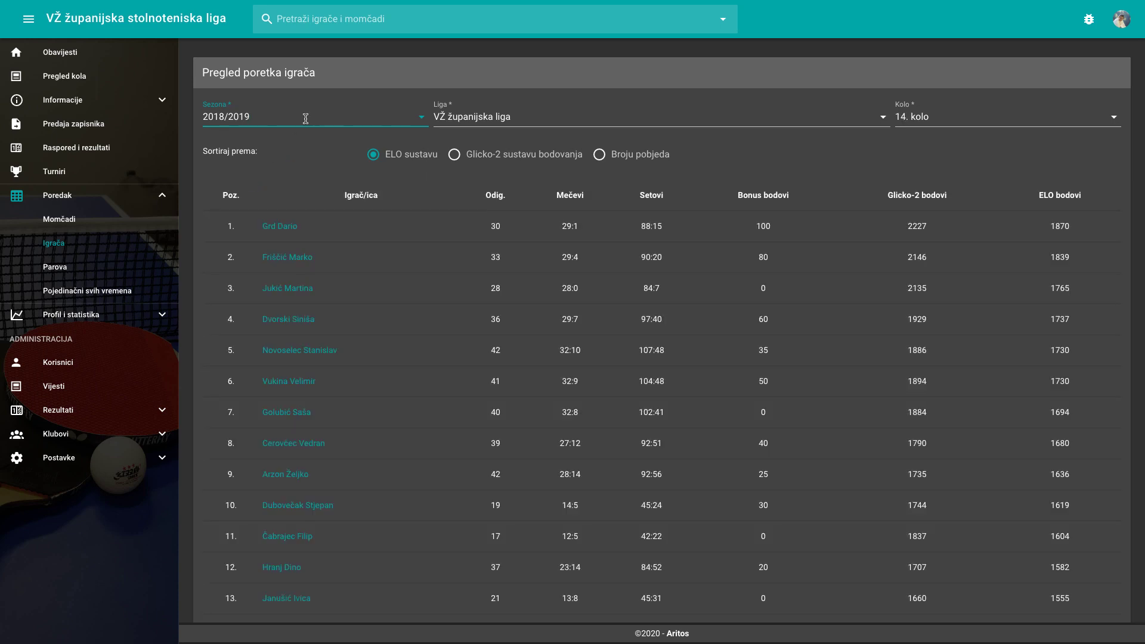
click(305, 118)
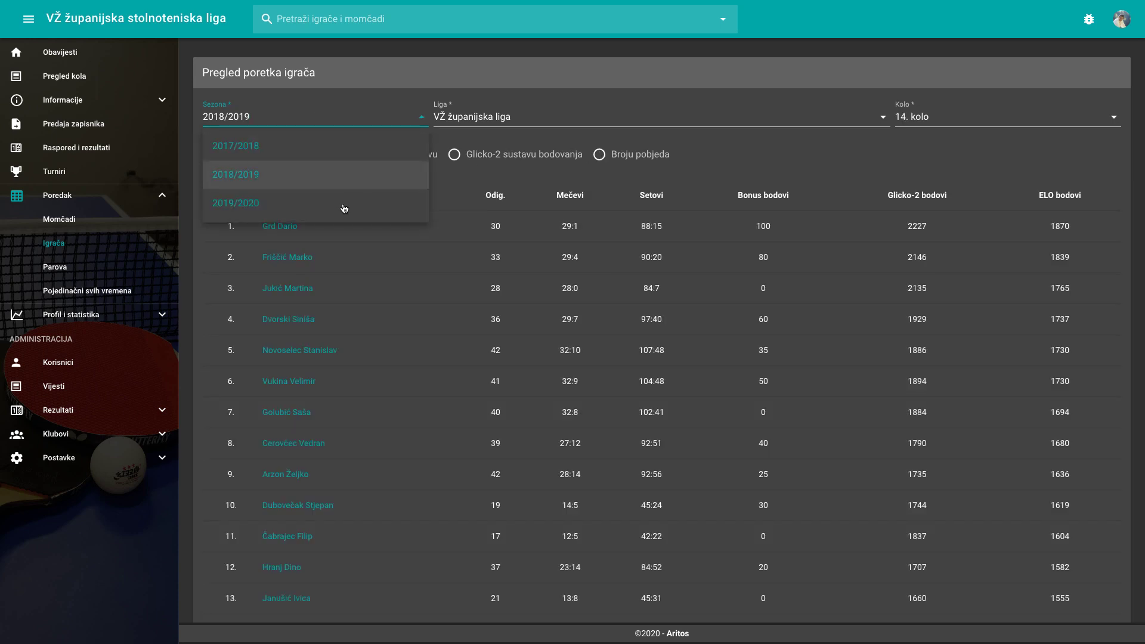
click(336, 207)
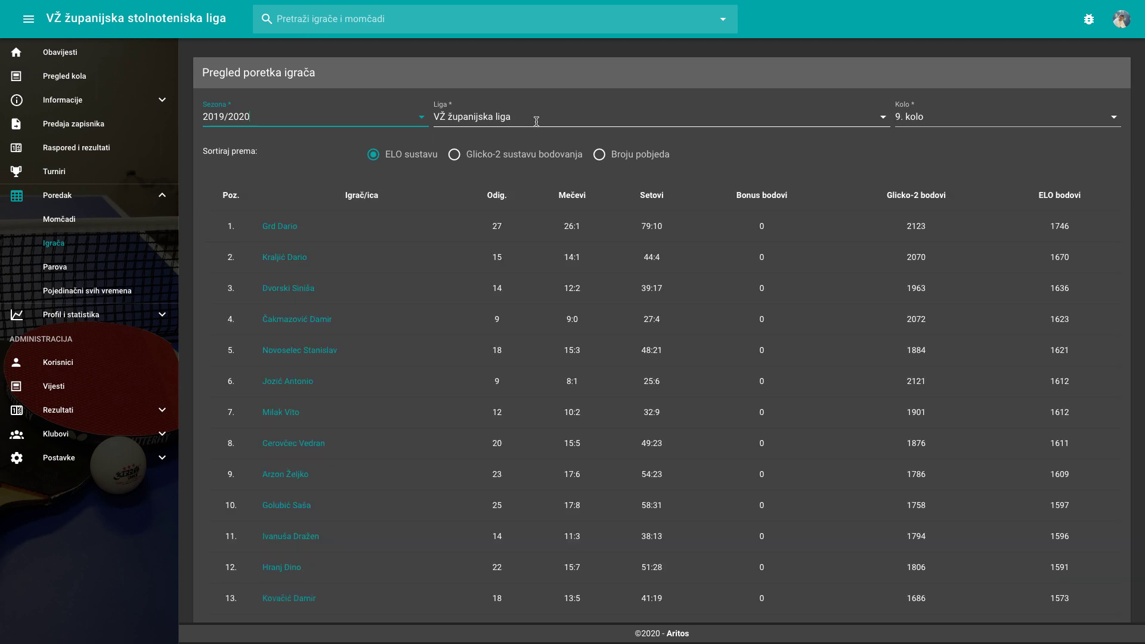
- View the 2019/2020 player standings after 7. kolo and 5. kolo, and return to 9. kolo
click(948, 117)
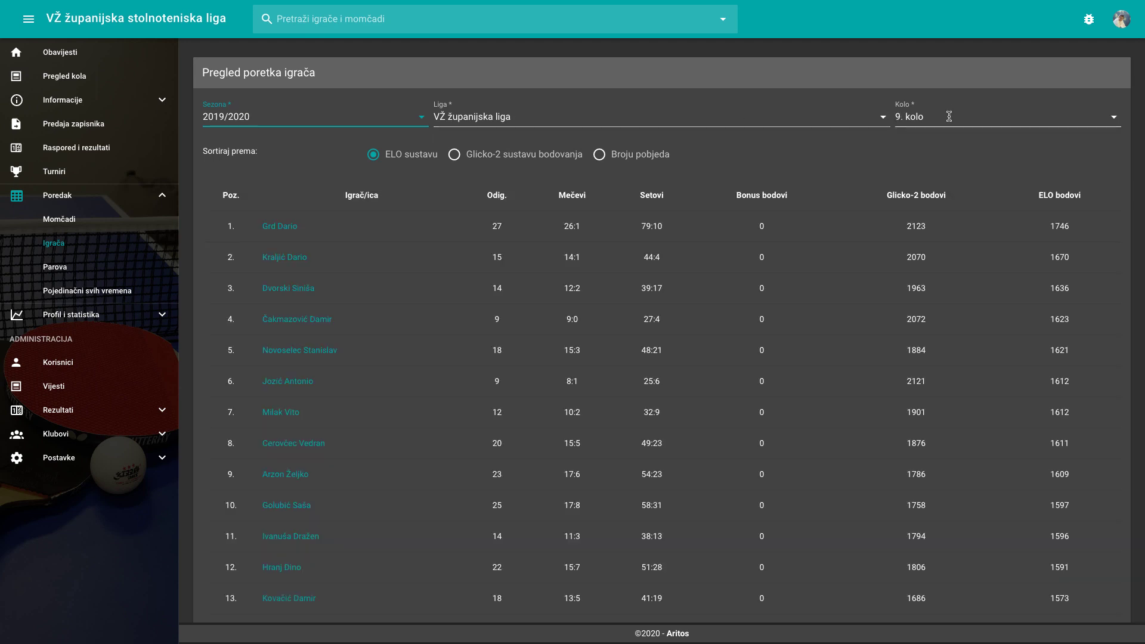
click(933, 215)
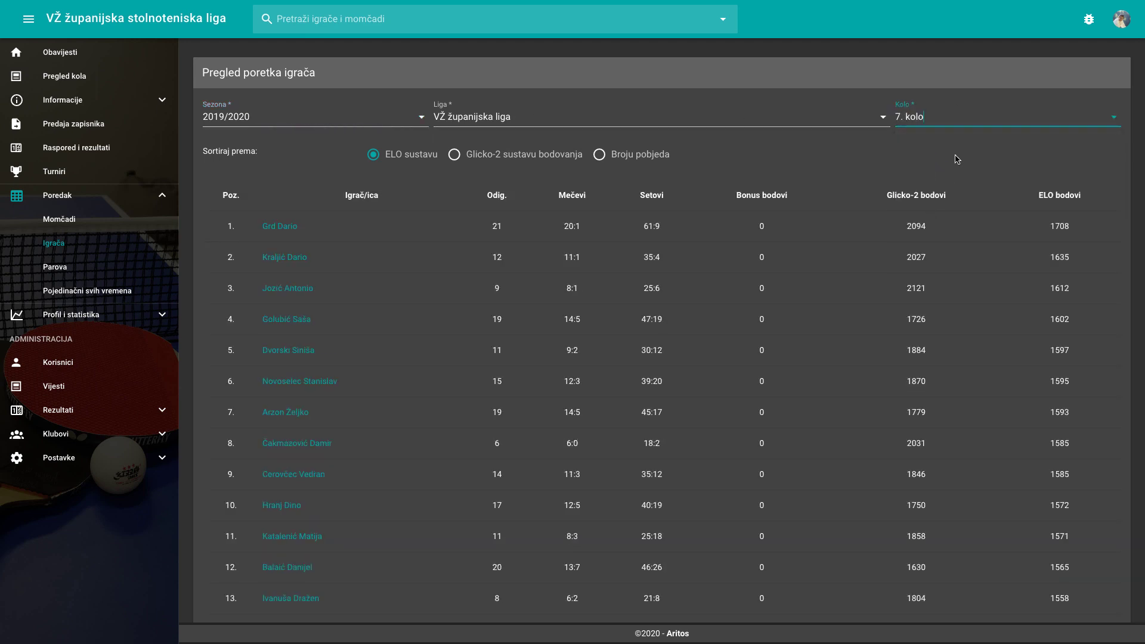
click(966, 120)
click(956, 261)
click(949, 118)
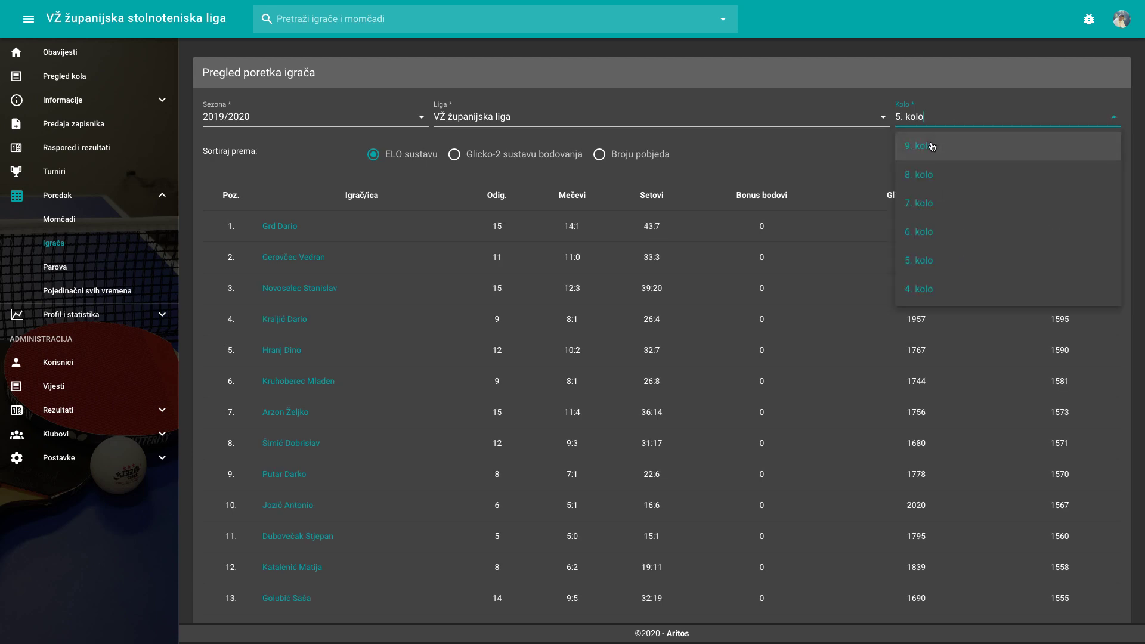
click(932, 146)
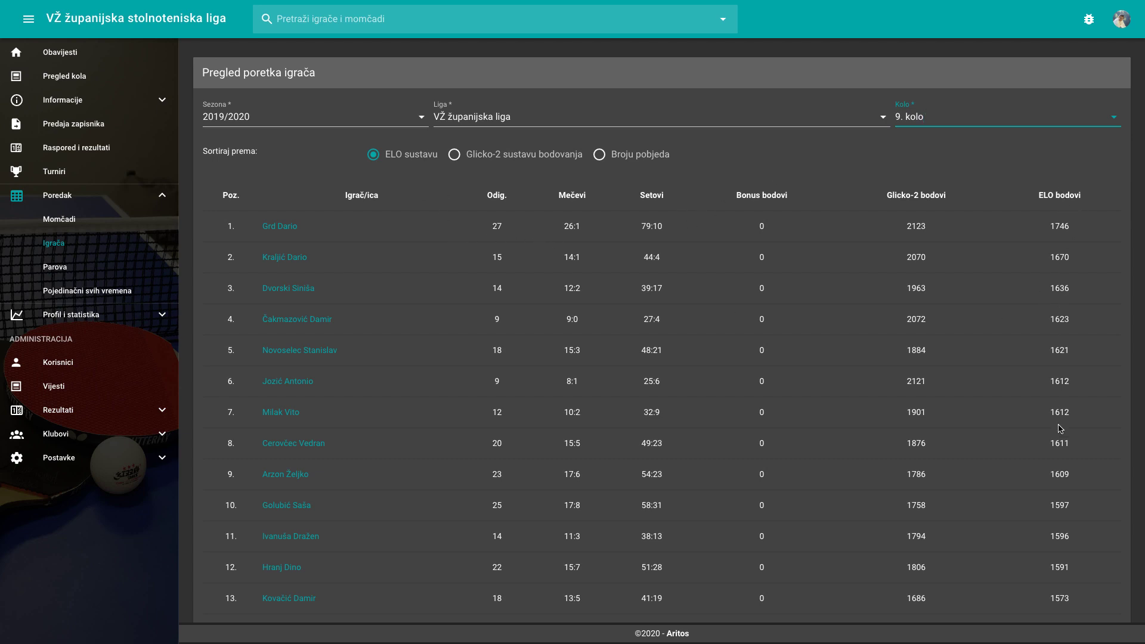
- Examine the full 9. kolo player standings sorted by the ELO system
scroll(1059, 428, down, 15)
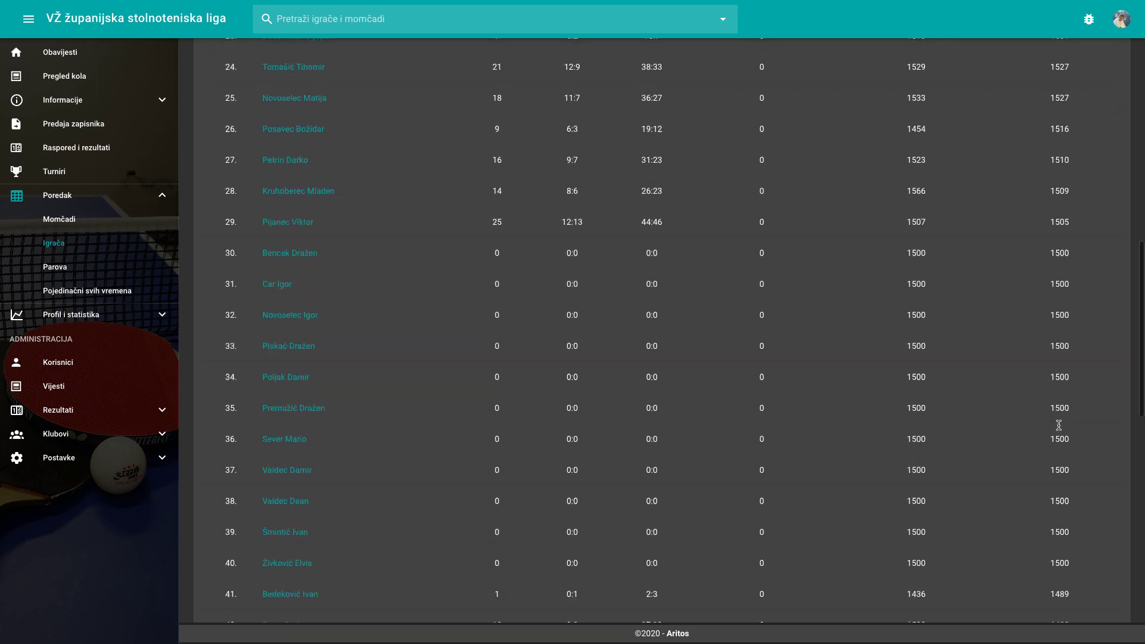
scroll(1059, 424, down, 20)
scroll(1059, 428, up, 20)
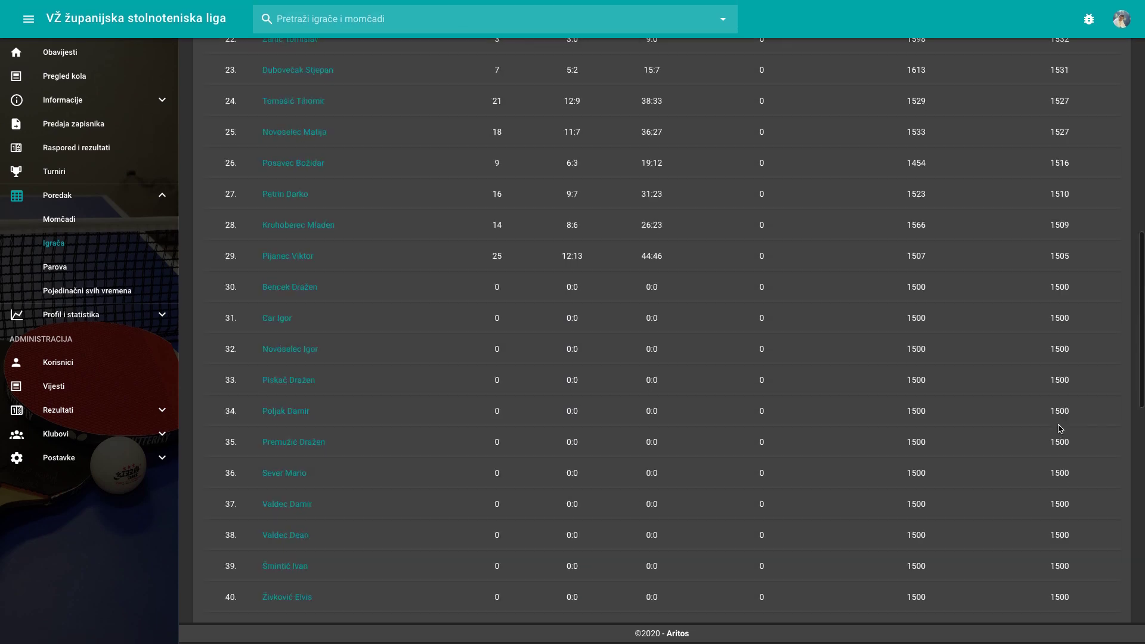
scroll(1060, 428, up, 15)
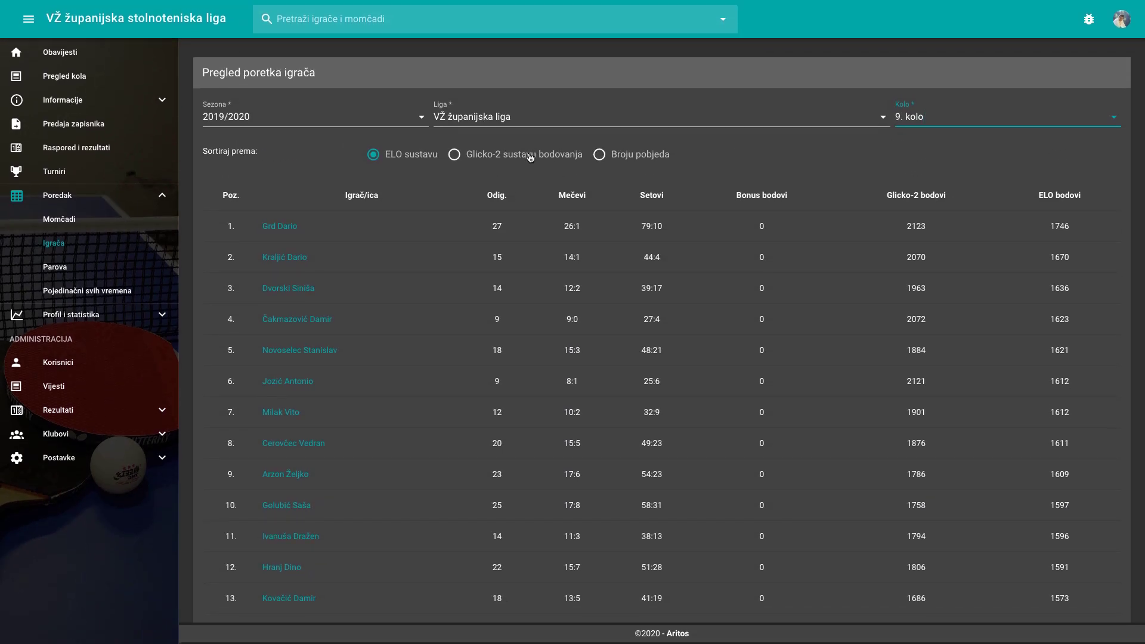
- Sort the player standings by the Glicko-2 system, look through the list, and re-sort it by number of wins (Broju pobjeda)
click(530, 157)
scroll(917, 224, down, 15)
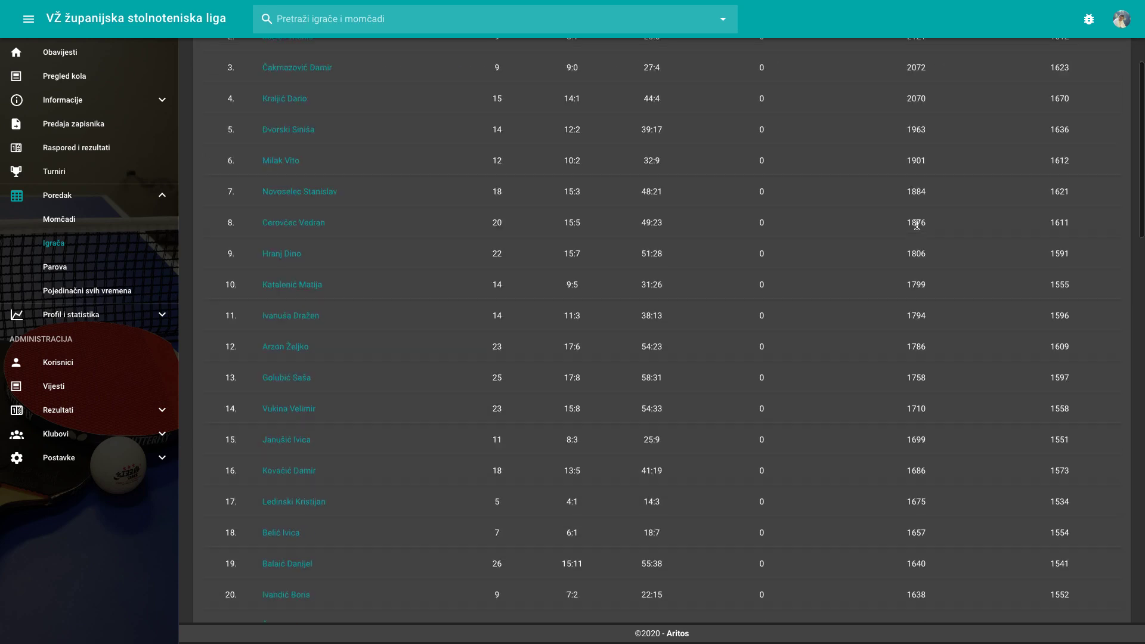
scroll(917, 227, down, 5)
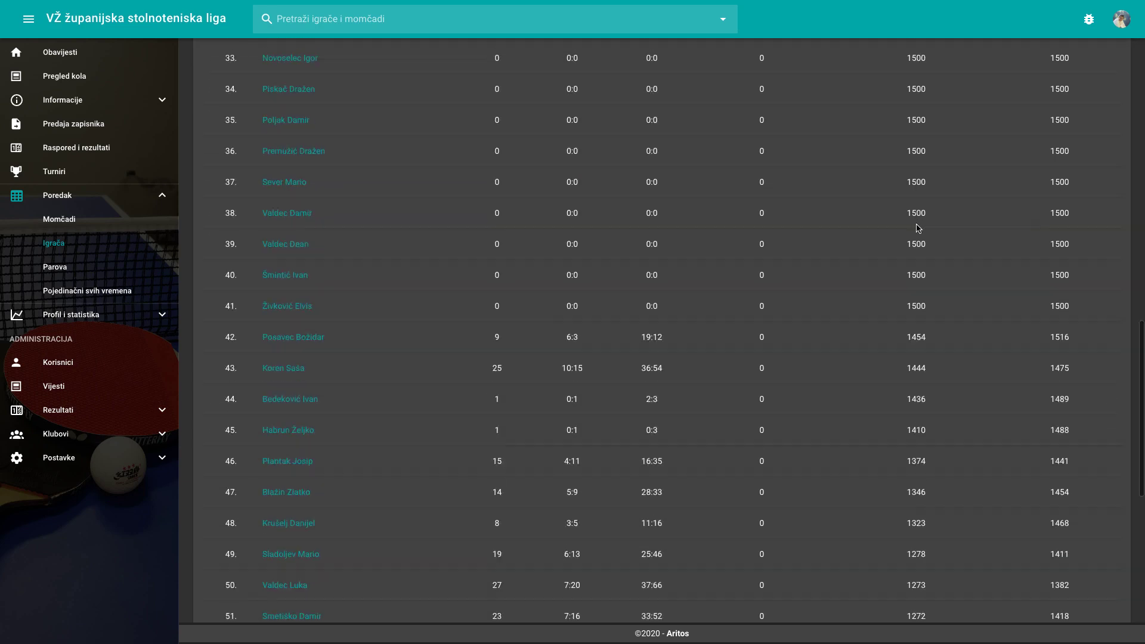
scroll(916, 225, up, 20)
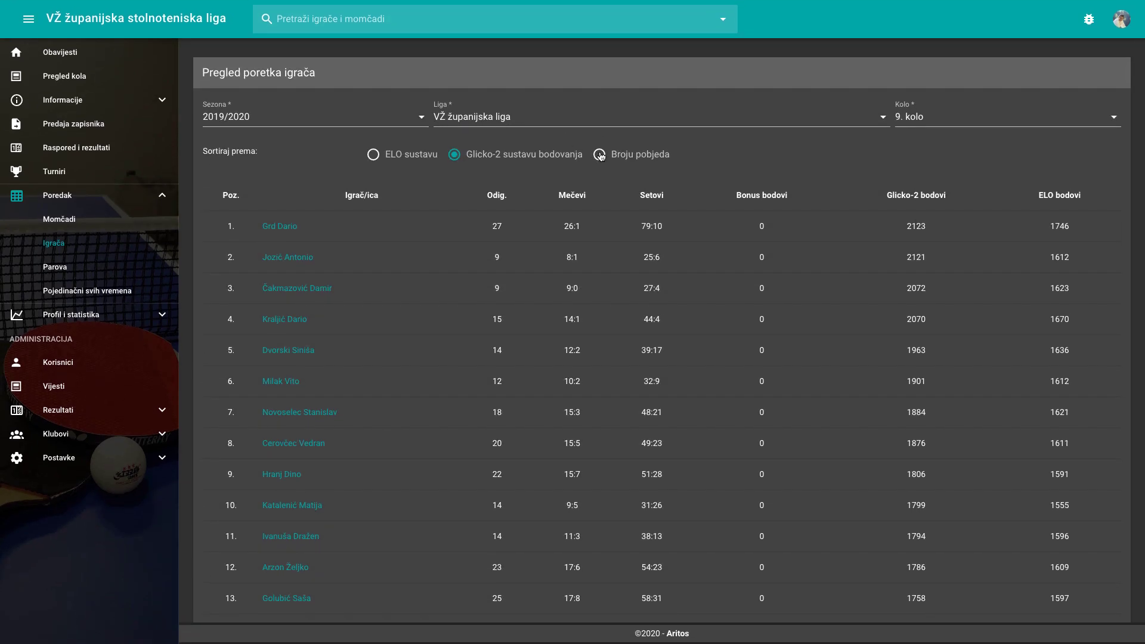
click(599, 155)
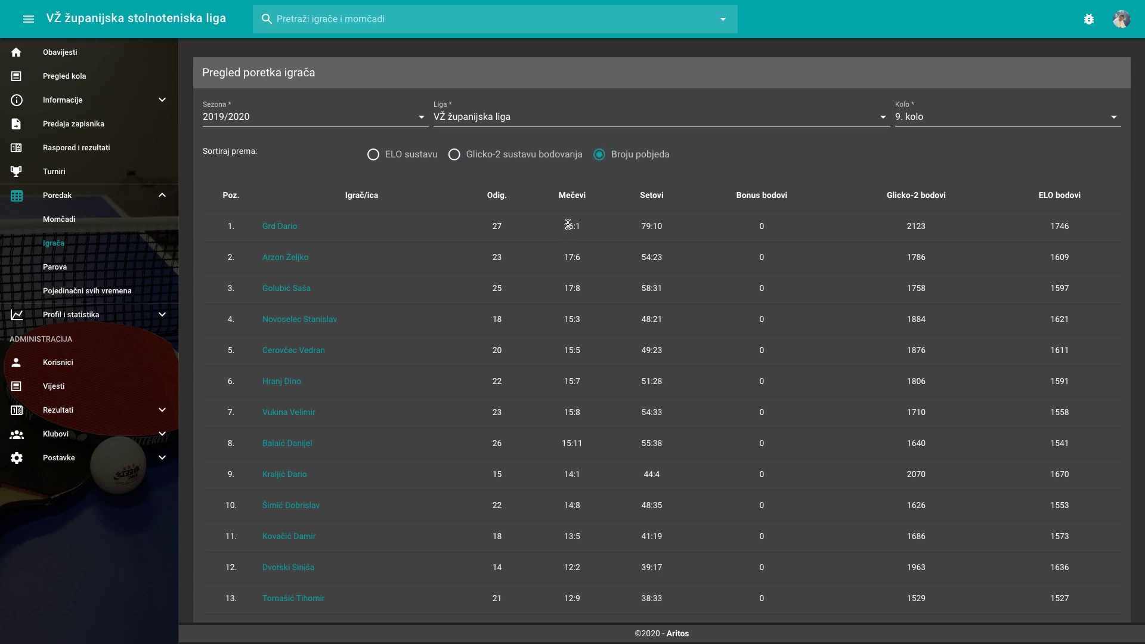
- Look through the full 9. kolo player standings sorted by number of wins
scroll(569, 225, down, 9)
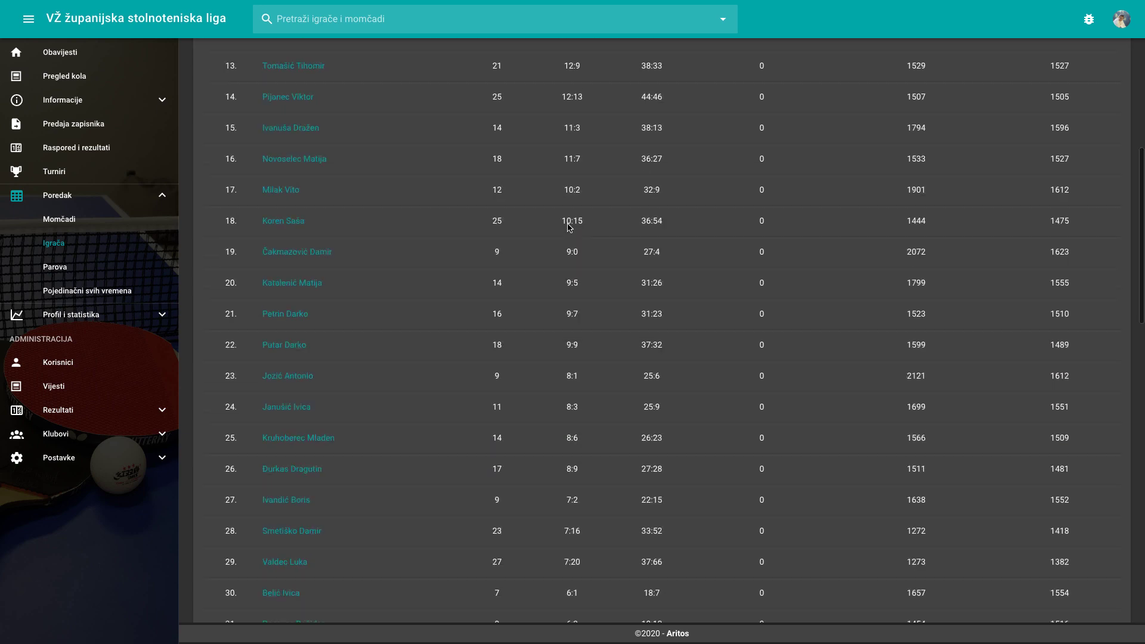
scroll(568, 225, down, 12)
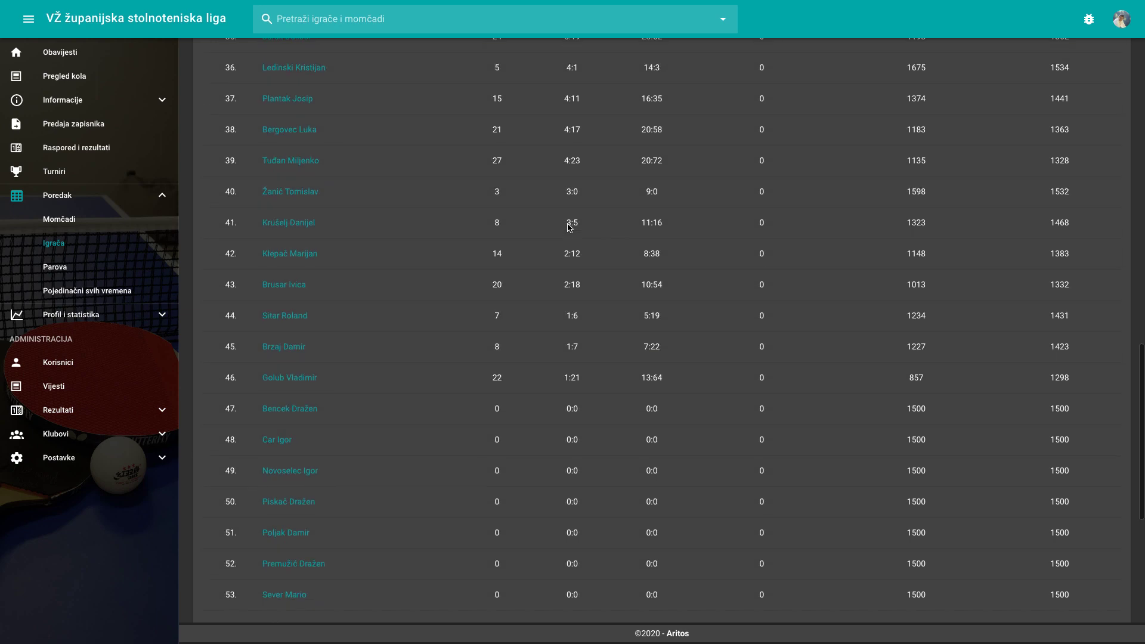
scroll(568, 225, down, 6)
scroll(568, 224, up, 20)
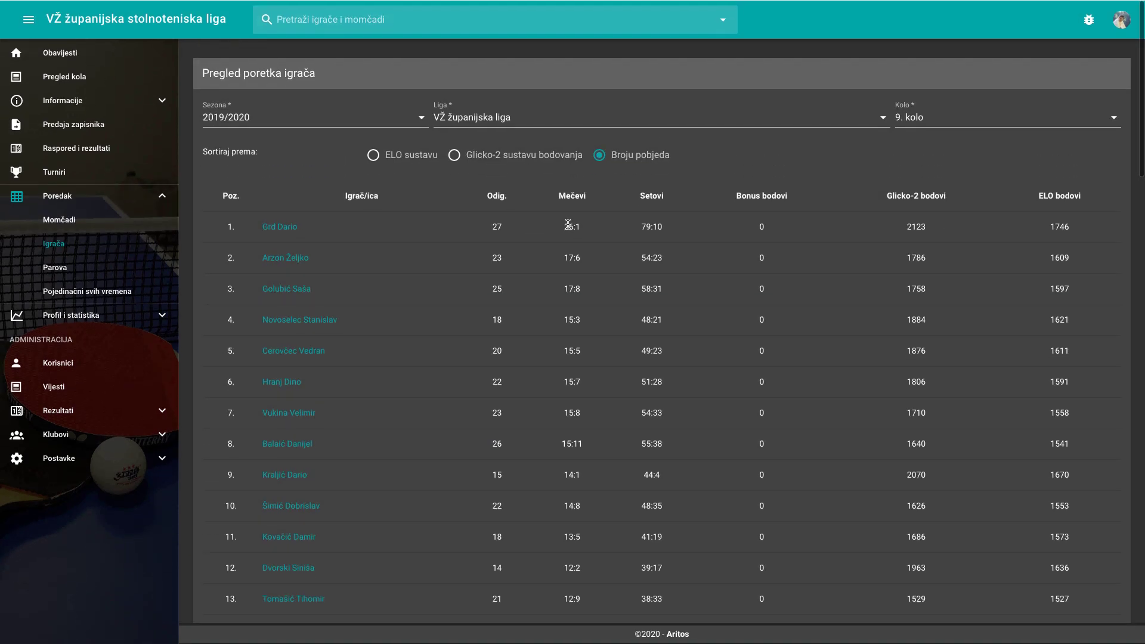
- Open the first-ranked player's profile, view the last season's form, and show the result of the first listed recent match
click(281, 229)
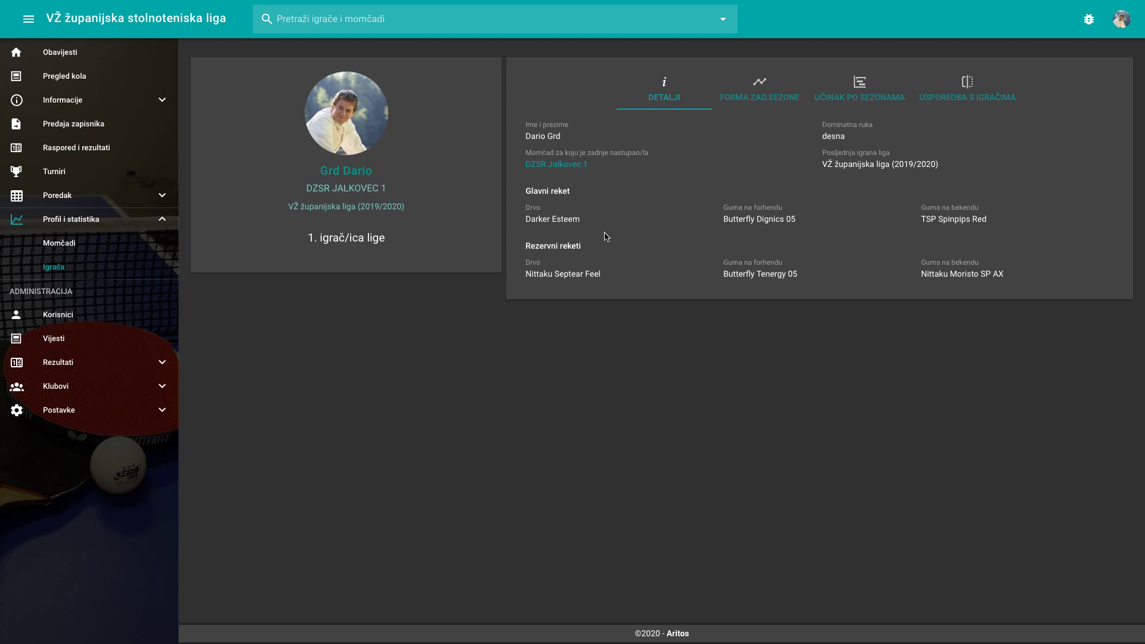
click(749, 102)
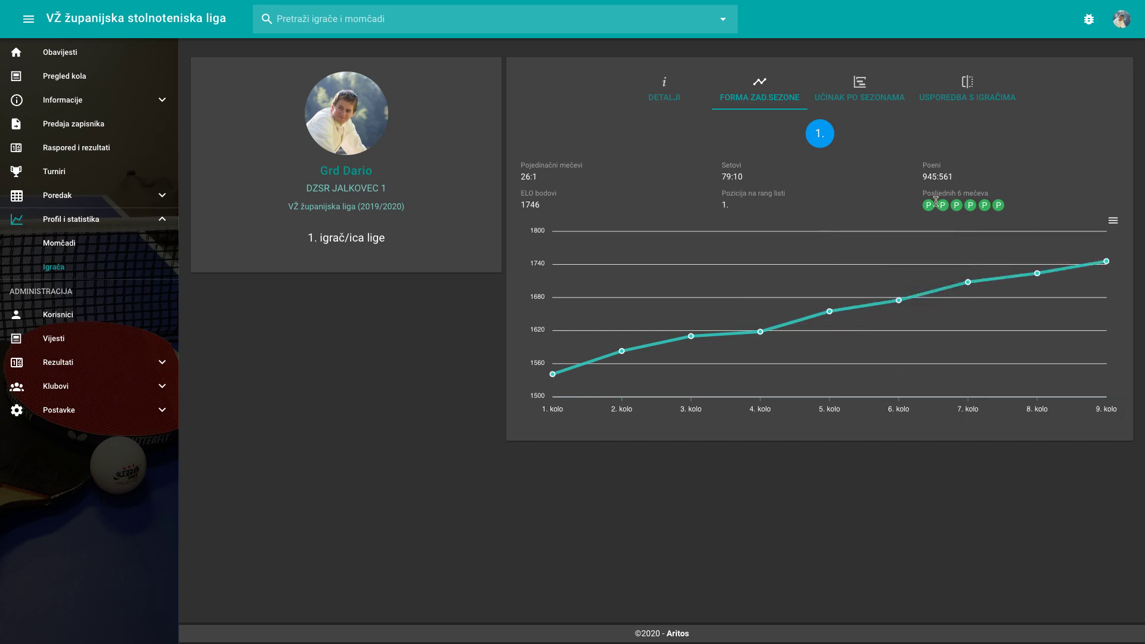
mouse_move(931, 203)
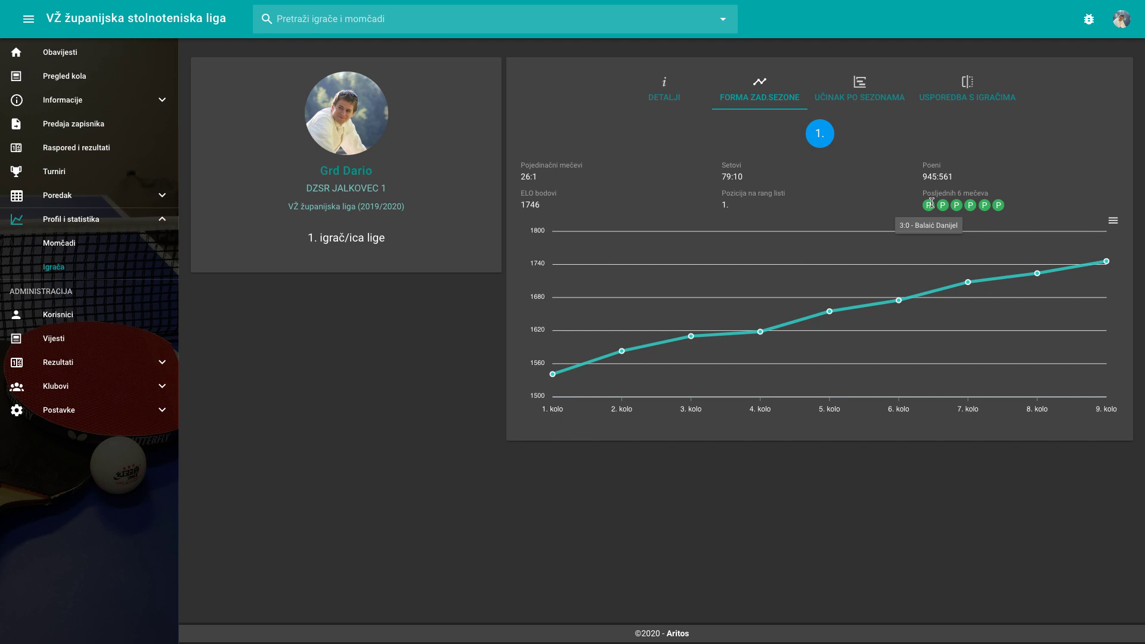
- Show the player's performance by season (Učinak po sezonama) and view the lost matches of season 2017/2018
click(878, 94)
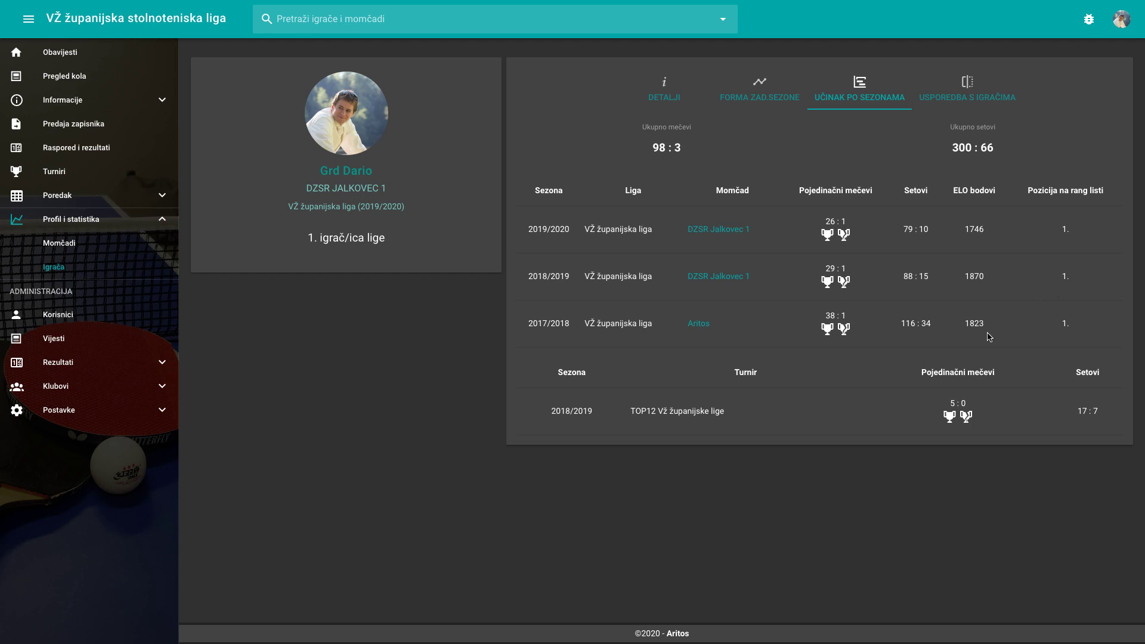
click(844, 329)
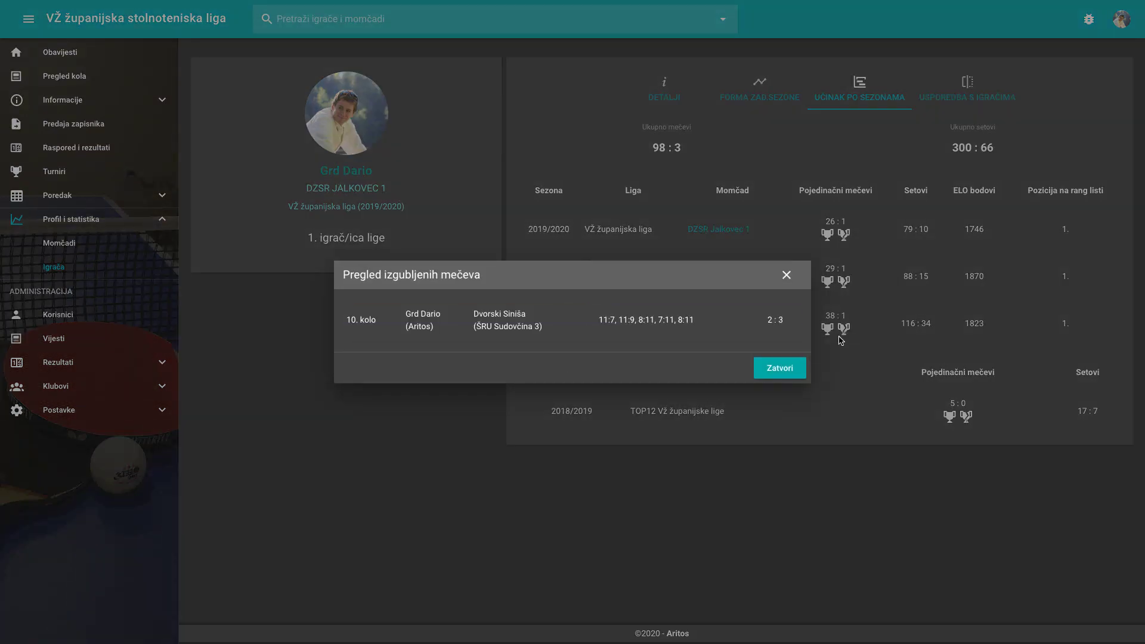
click(793, 367)
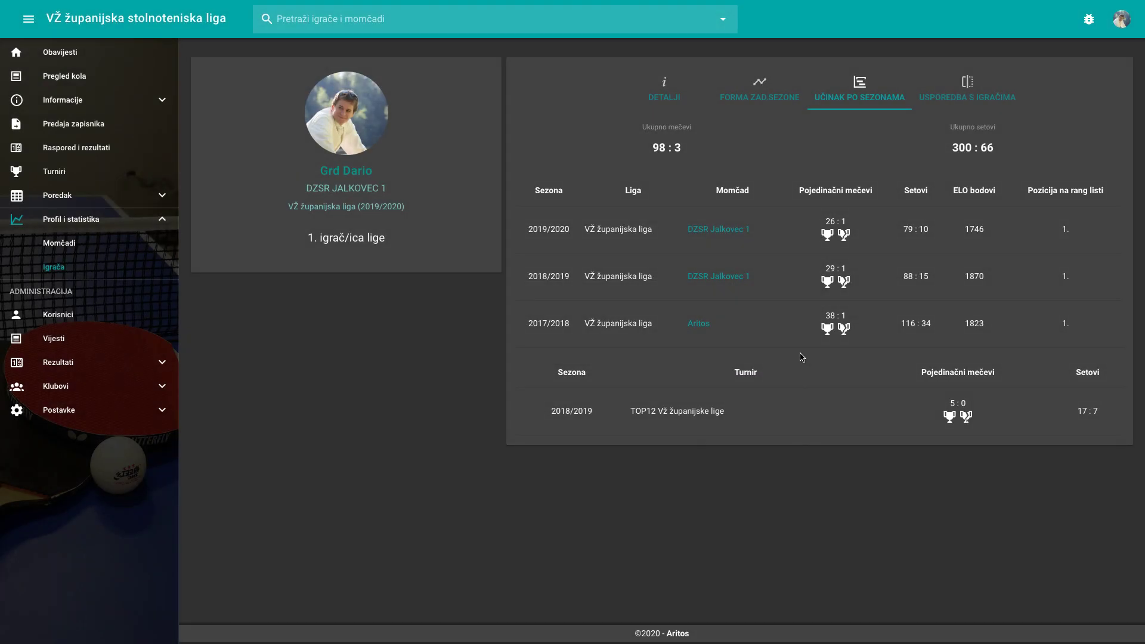
- View the player's won matches in season 2017/2018 and in the TOP12 Vž županijske lige tournament
click(828, 330)
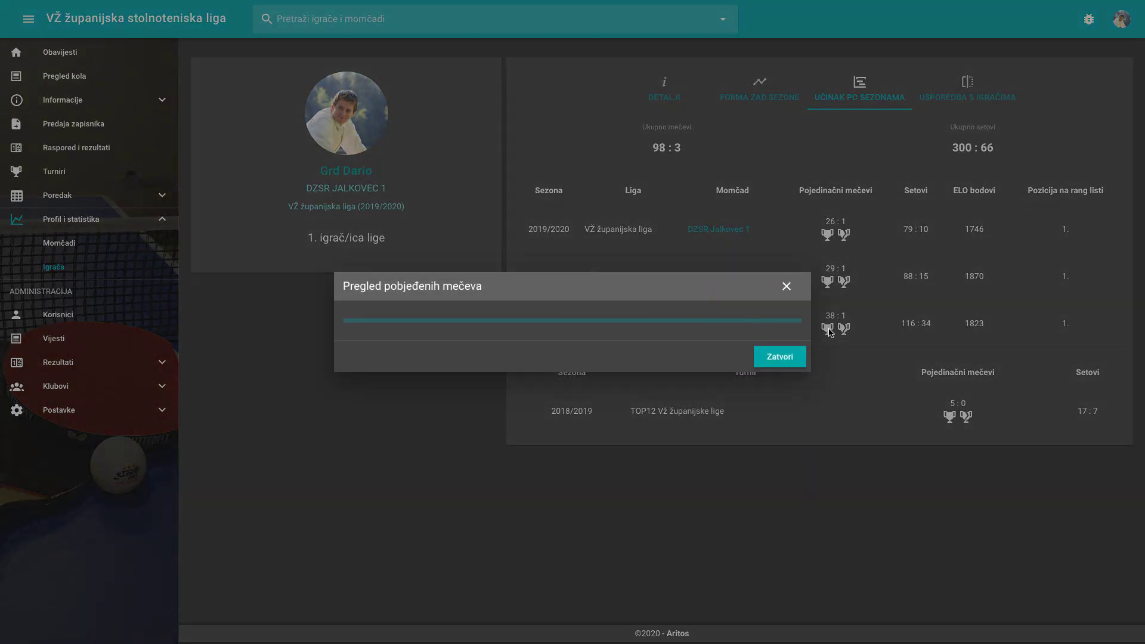
scroll(576, 257, down, 20)
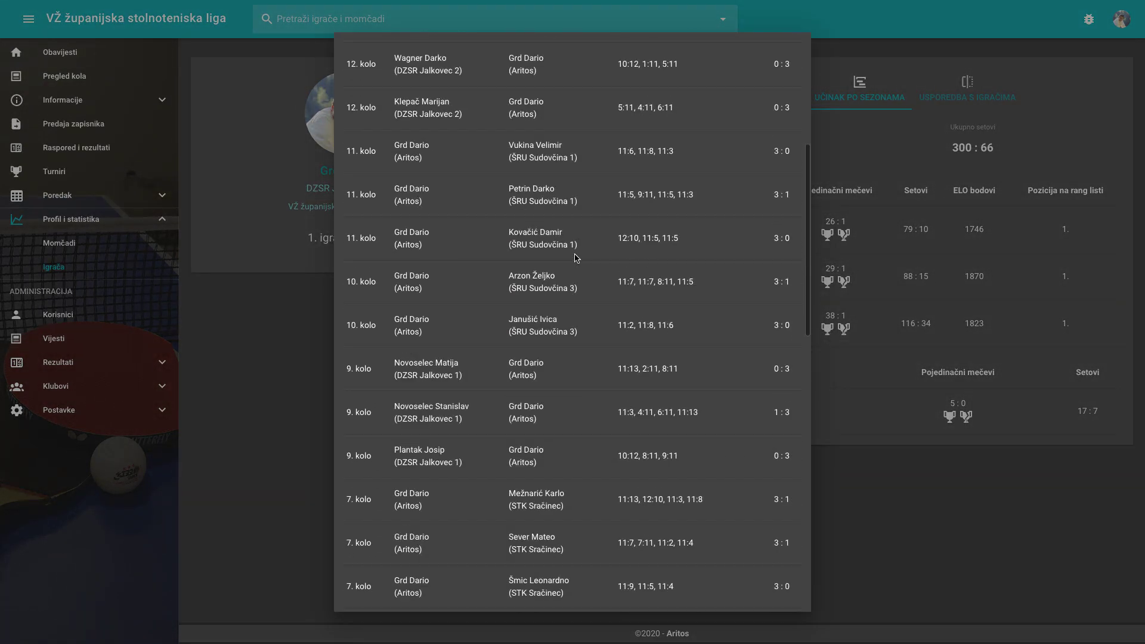
scroll(576, 258, down, 5)
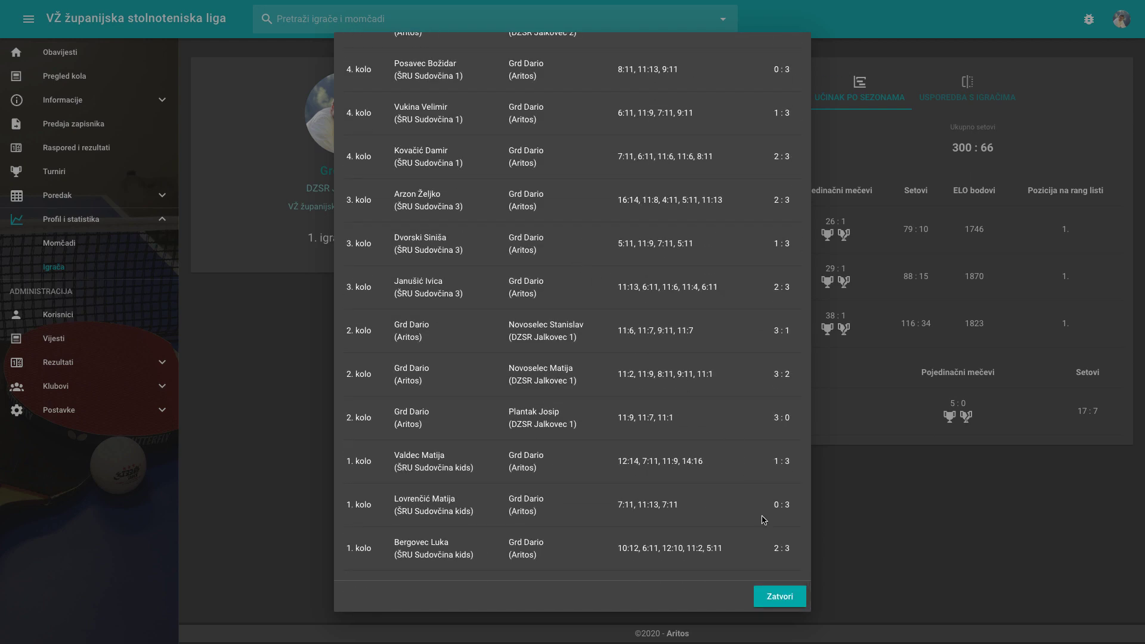
click(779, 595)
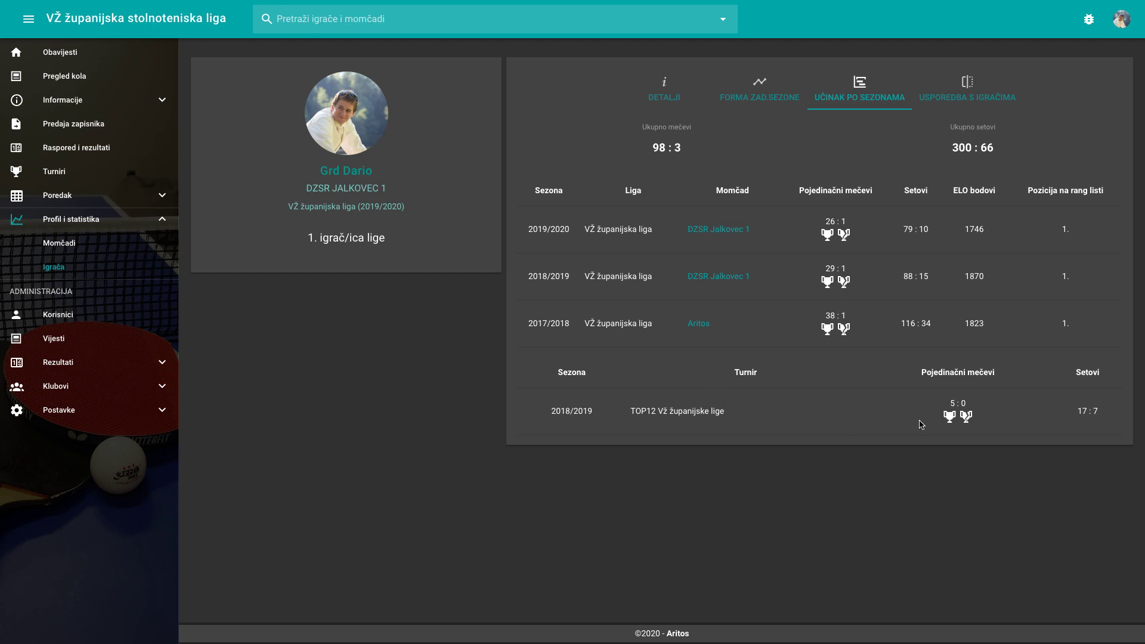
click(949, 417)
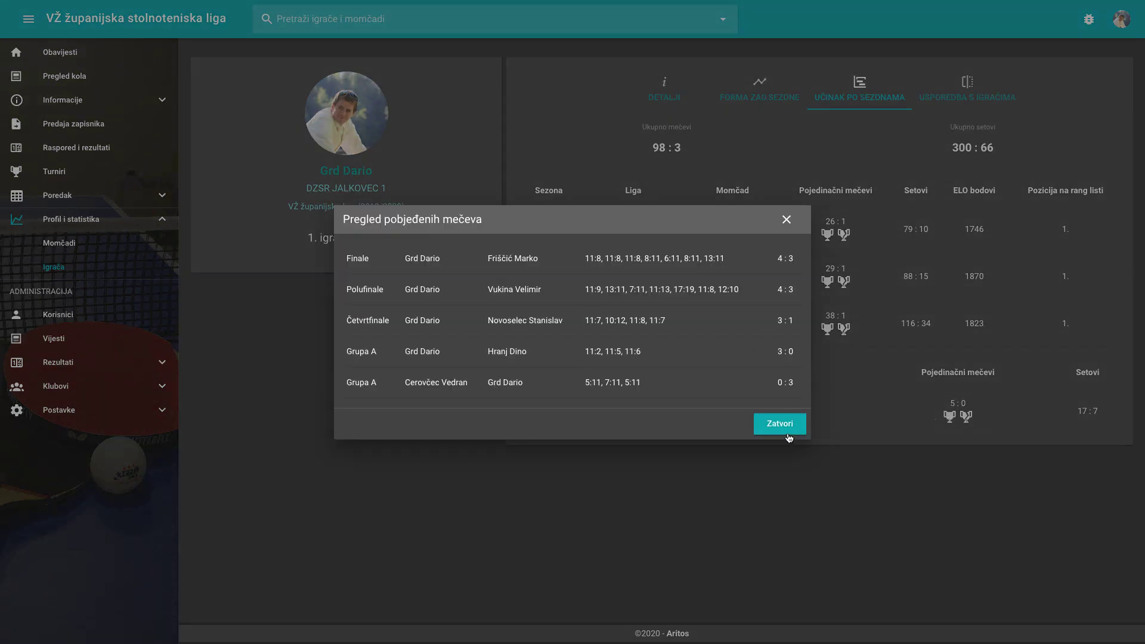
click(779, 423)
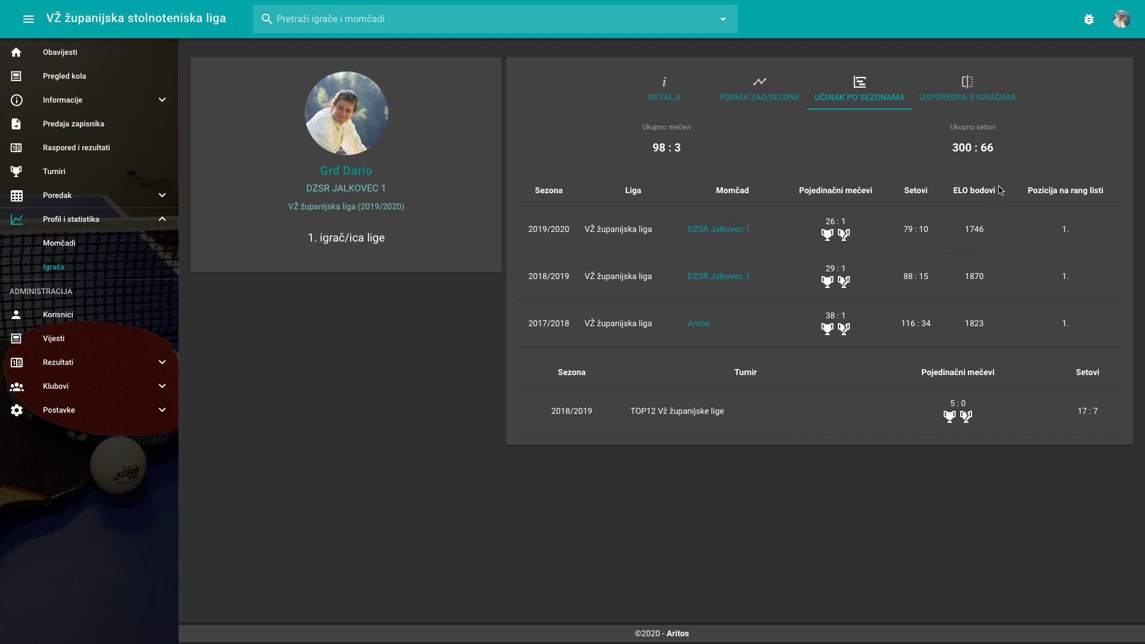
- Open the player's comparison with opponents (Usporedba s igračima) and look through the list sorted by opponent surname
click(981, 99)
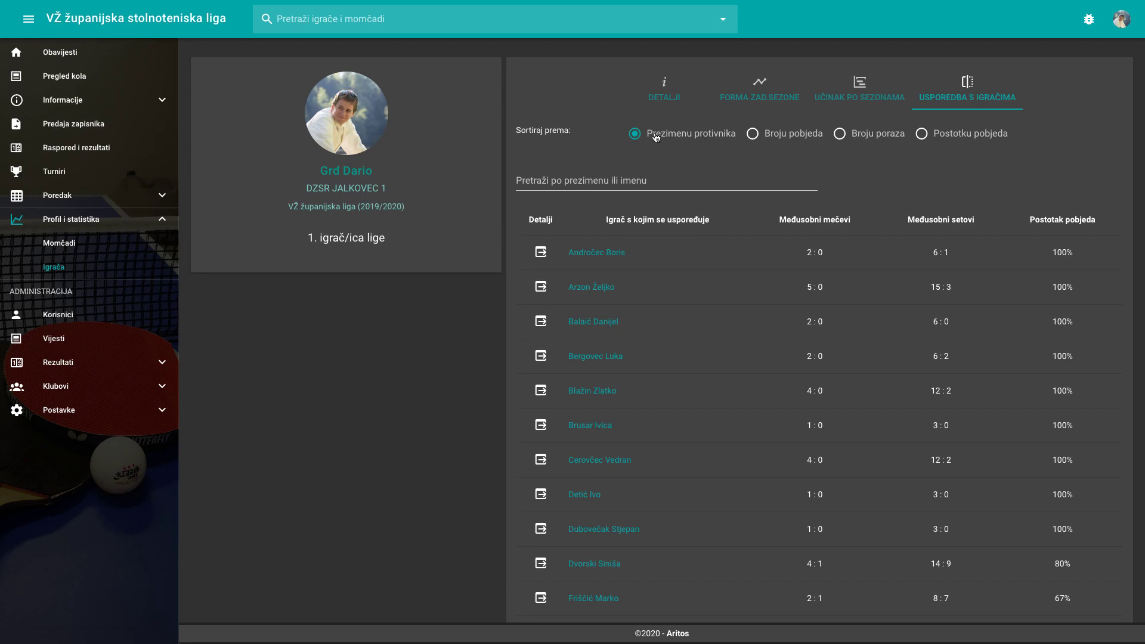
scroll(767, 260, down, 10)
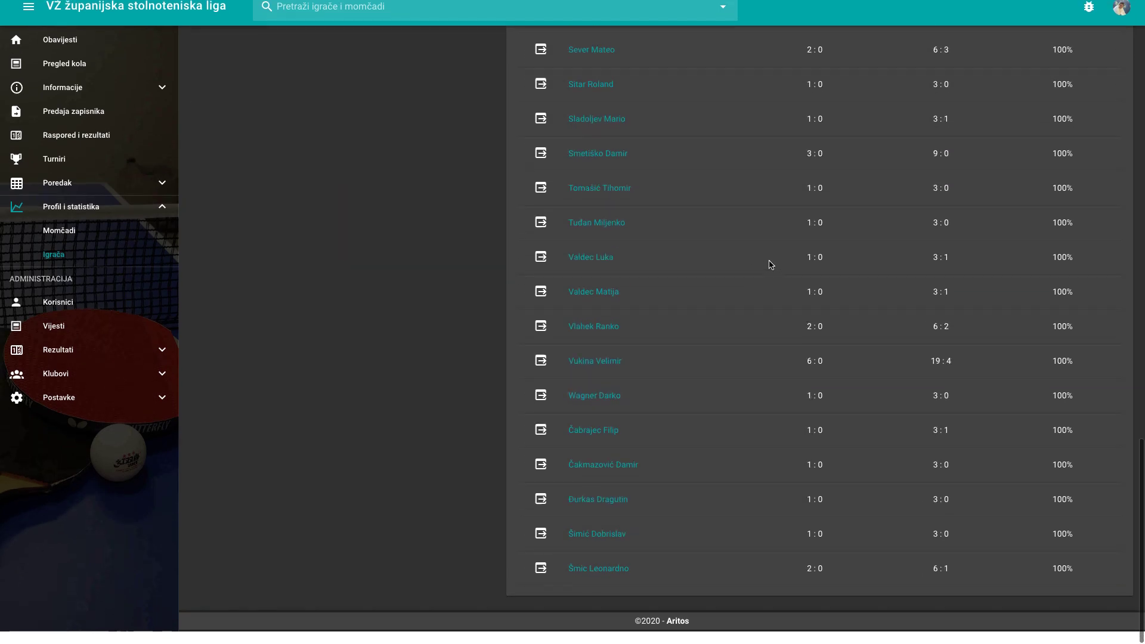
scroll(769, 266, up, 12)
- Sort the opponent comparison by number of wins (Broju pobjeda) and look through the list
click(788, 142)
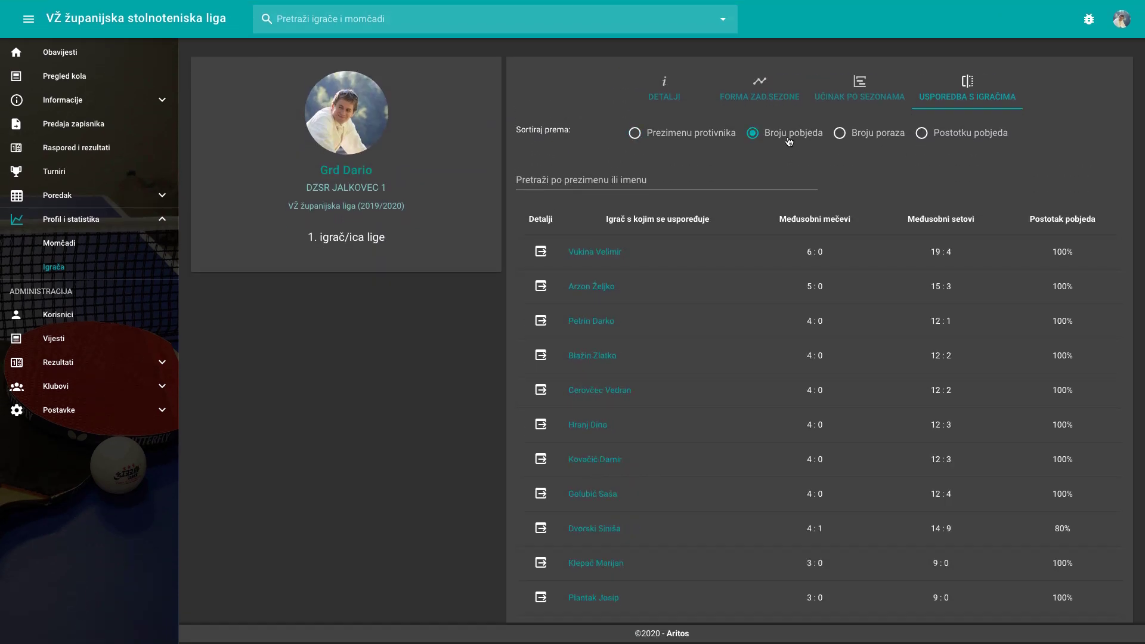
scroll(772, 233, down, 10)
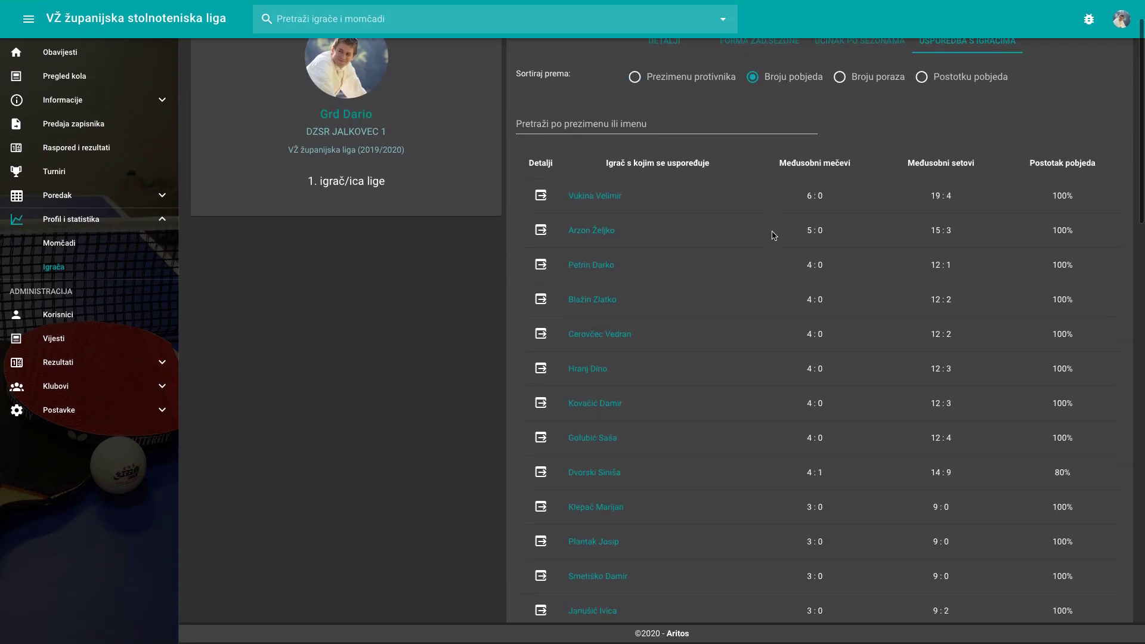
scroll(773, 236, down, 6)
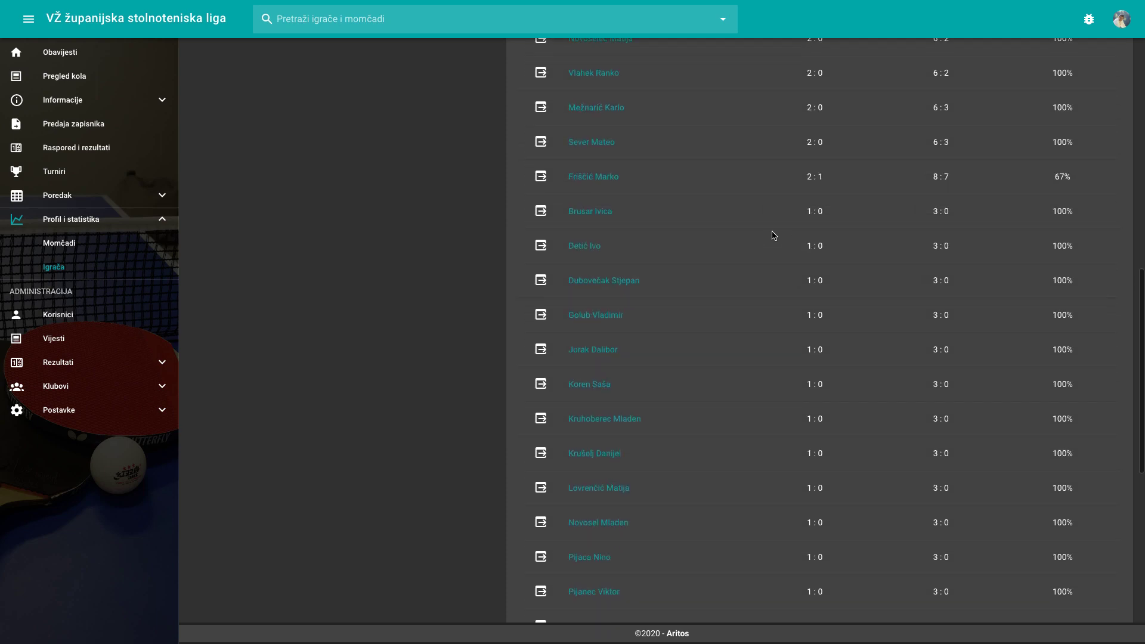
scroll(773, 236, up, 14)
scroll(773, 236, up, 5)
- Sort the opponent comparison by number of losses (Broju poraza) and by win percentage (Postotku pobjeda), looking through each list
click(867, 137)
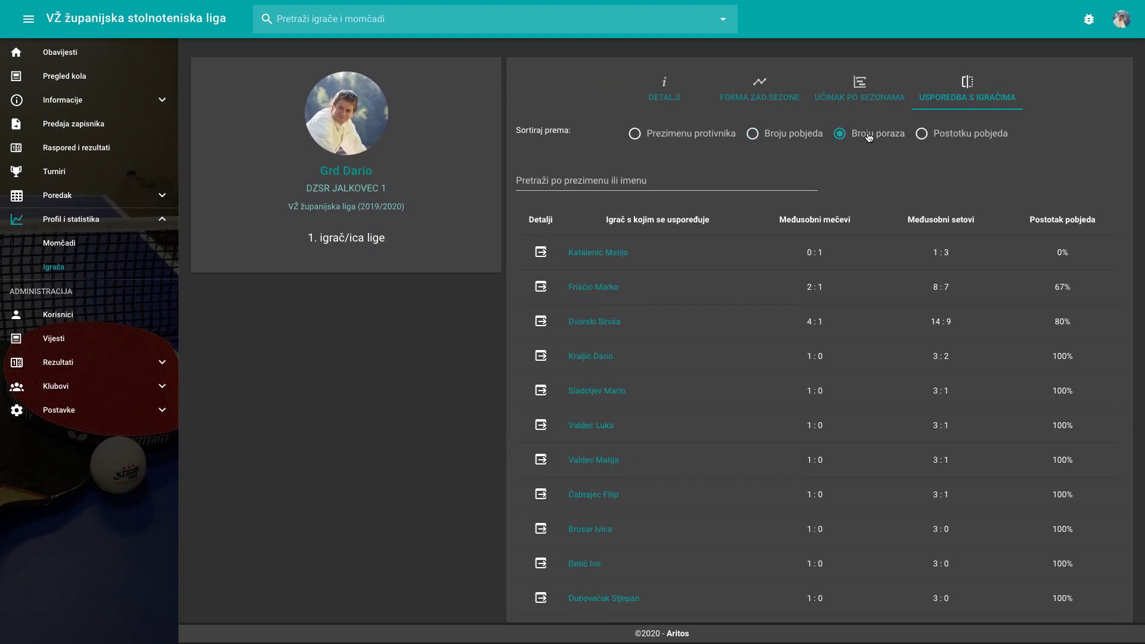
scroll(835, 336, down, 10)
scroll(836, 335, up, 10)
click(924, 138)
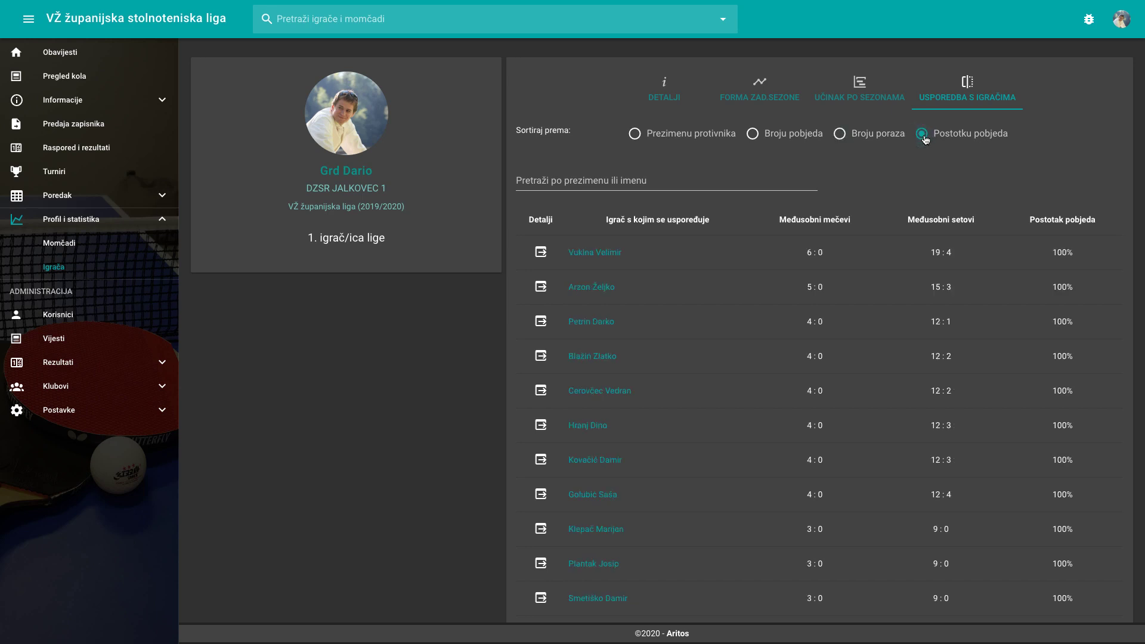
scroll(845, 332, down, 10)
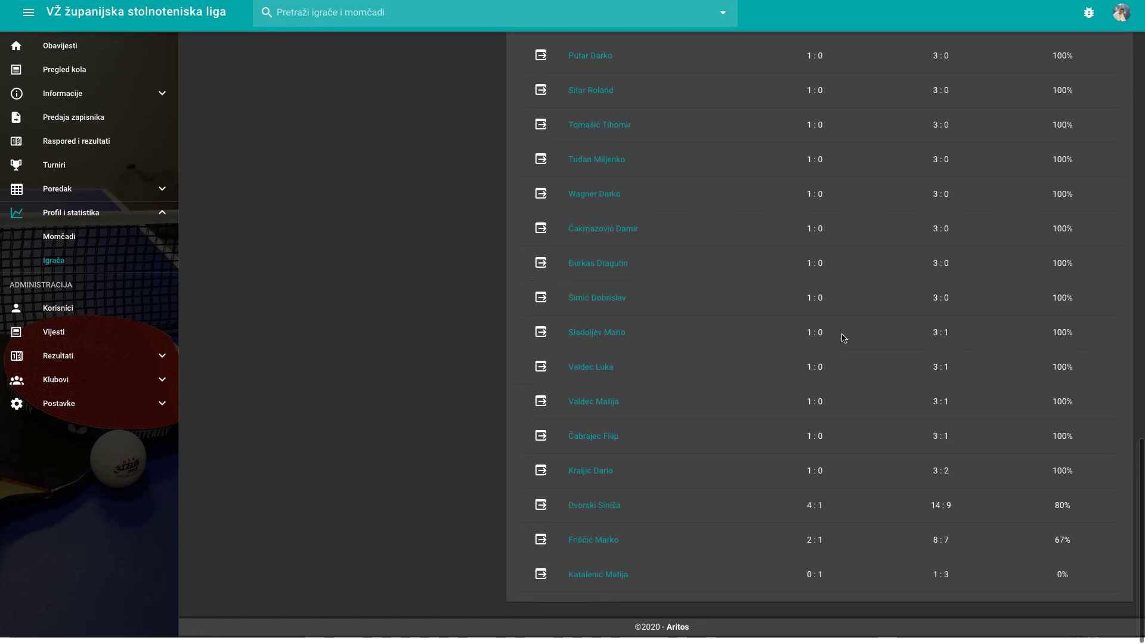
scroll(844, 338, up, 10)
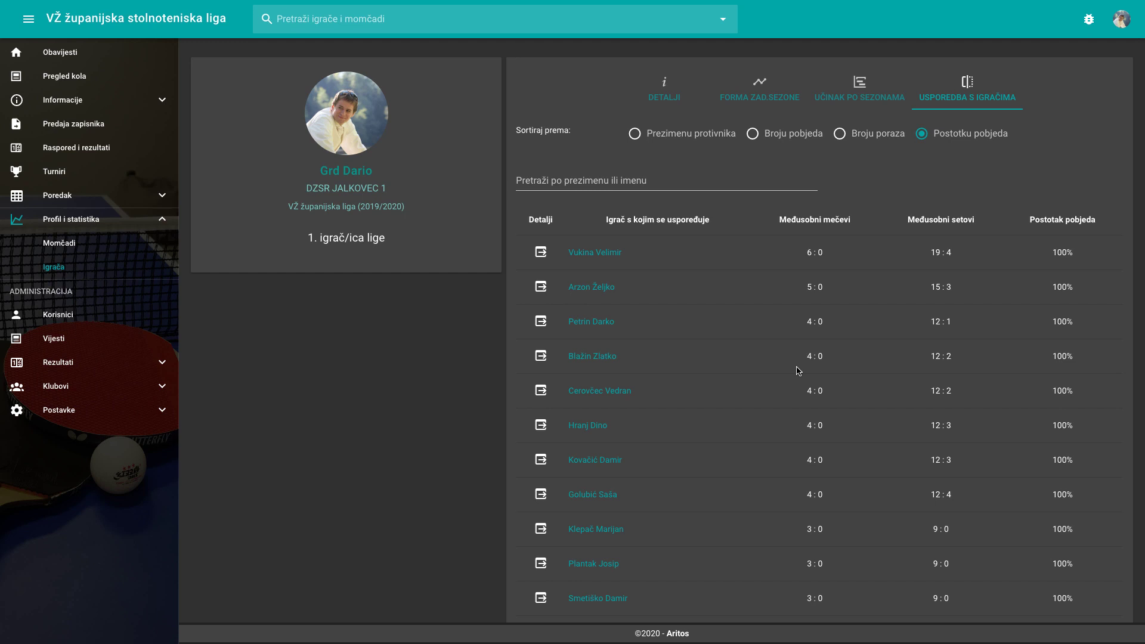
- Filter the opponents by "dar" and view the head-to-head match details for the first listed opponent
click(642, 180)
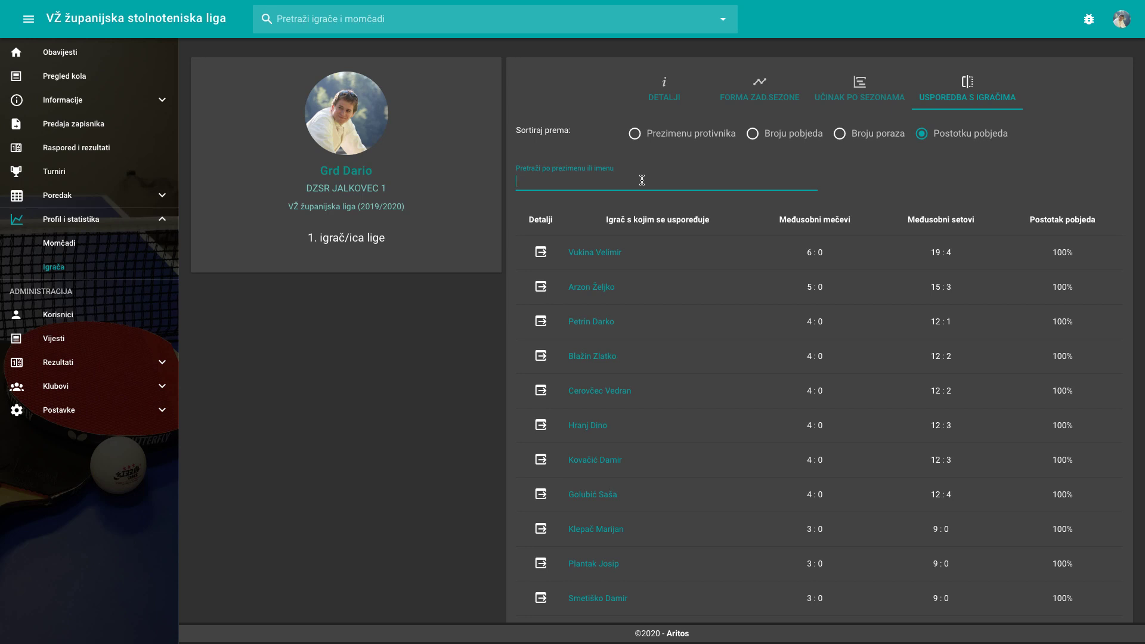
text(dar)
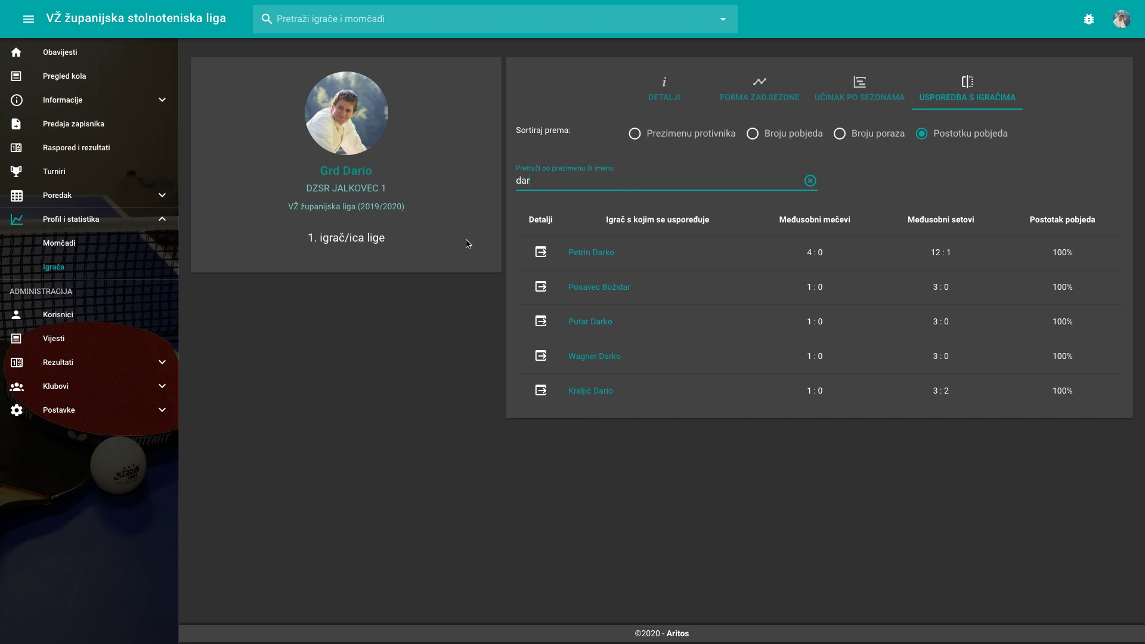
click(541, 253)
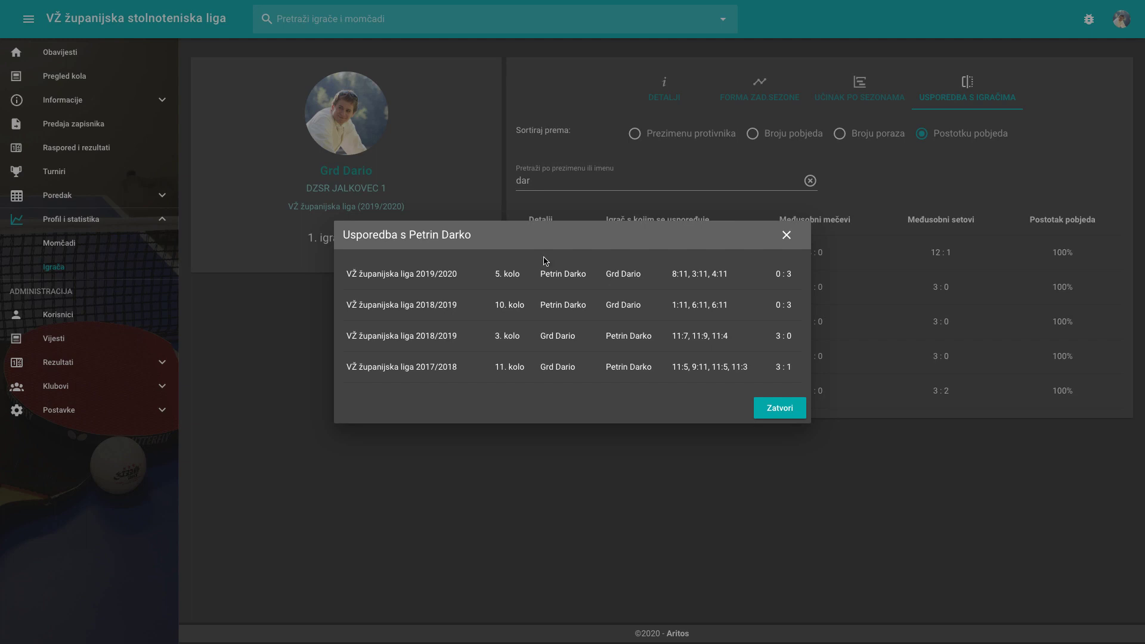
click(764, 416)
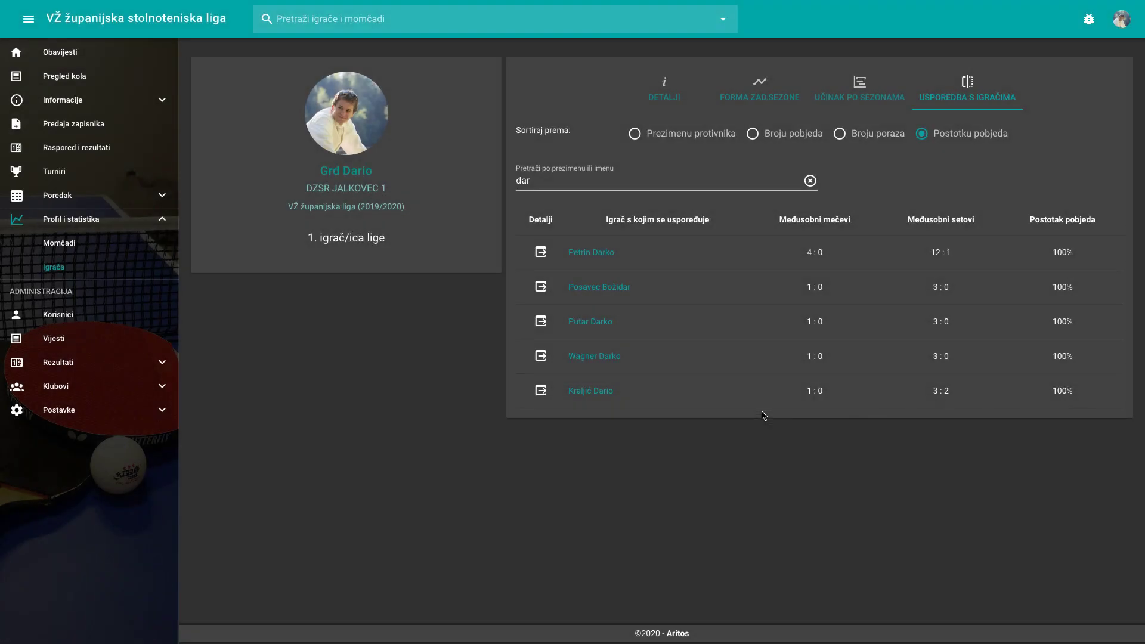
- Open the pair standings (Parova) under Poredak and view the 2019/2020 ranking after 5. kolo
click(139, 201)
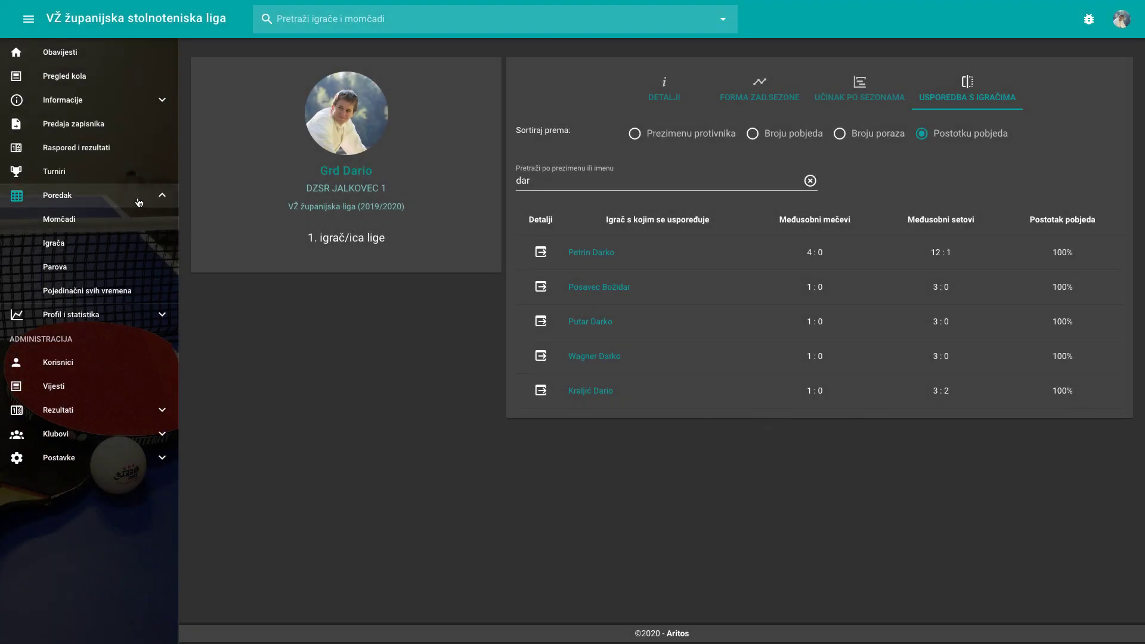
click(59, 269)
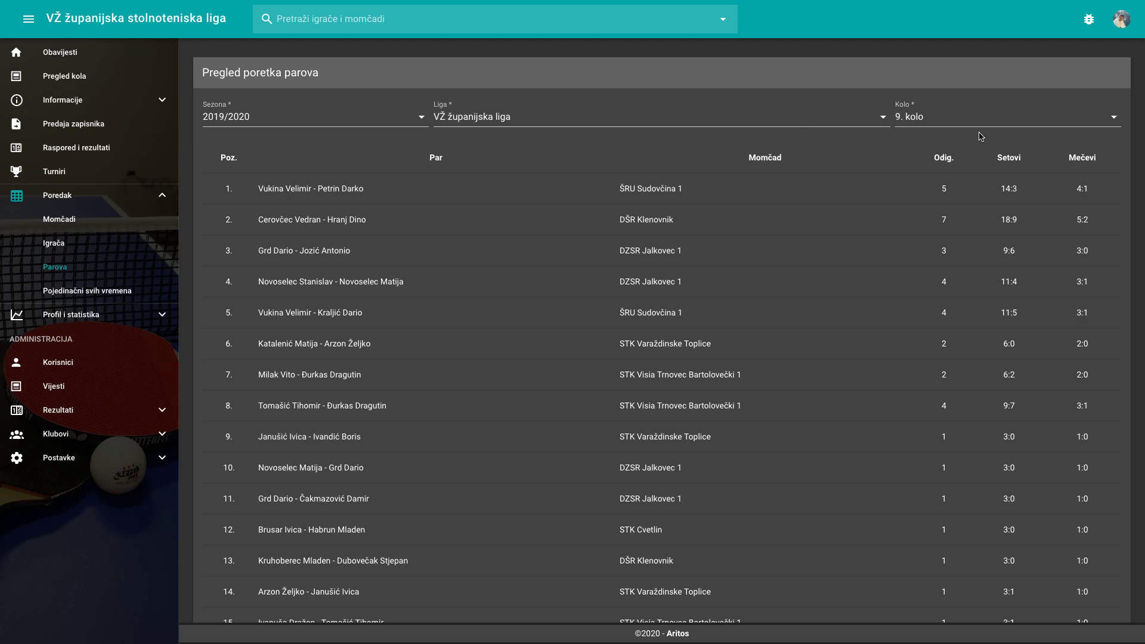
click(907, 118)
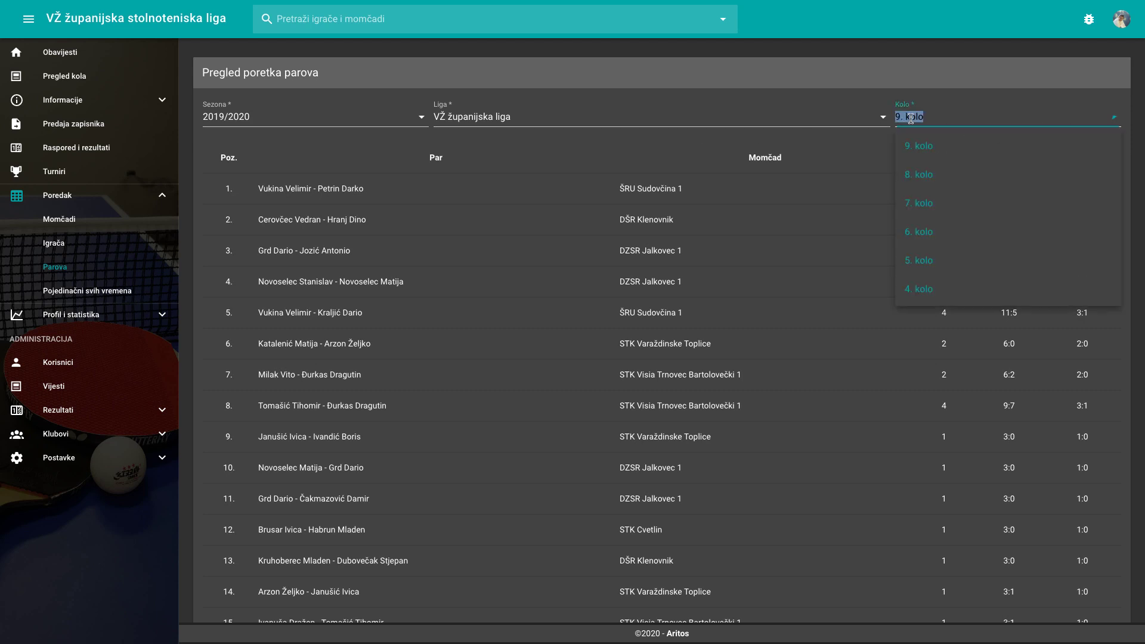
click(941, 256)
- Switch the pair standings to season 2018/2019 and look through the list
click(375, 116)
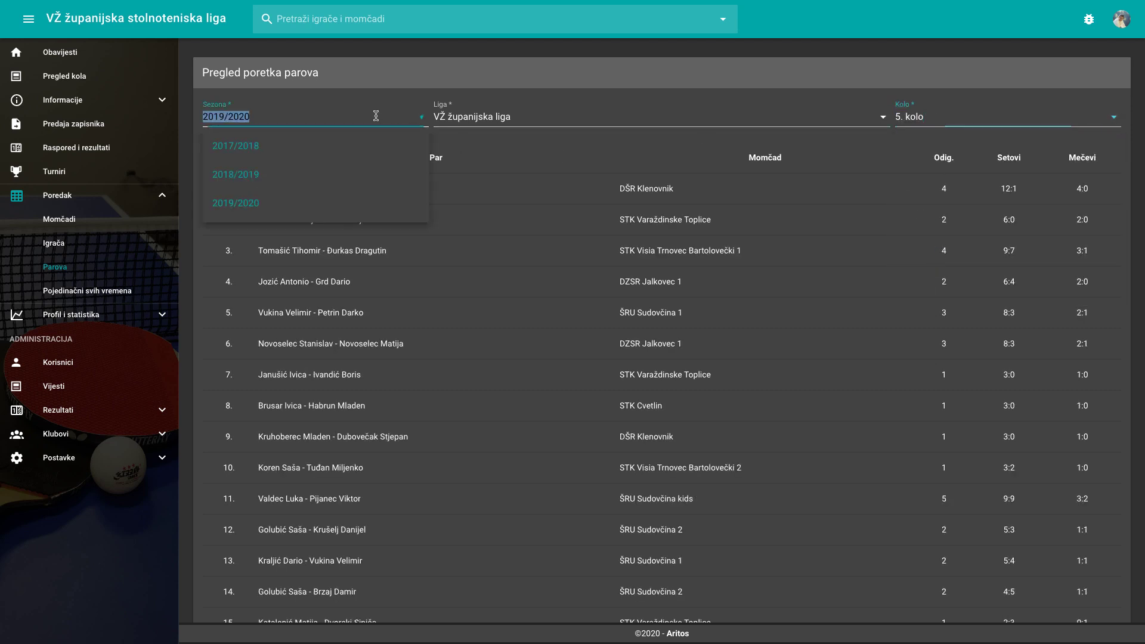
click(348, 185)
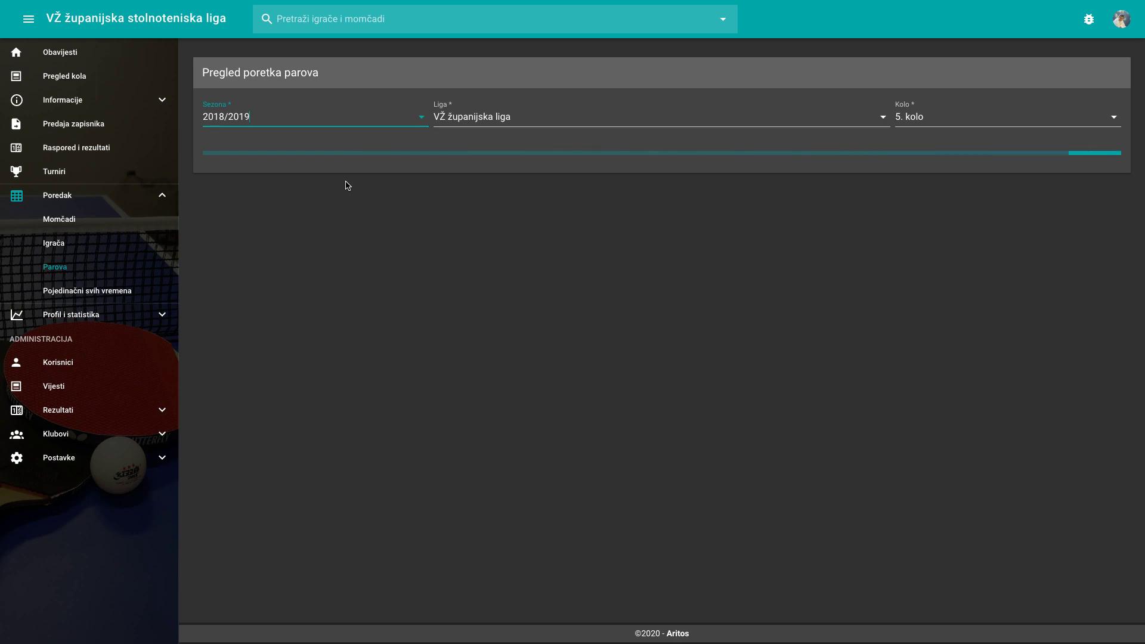
scroll(480, 228, down, 6)
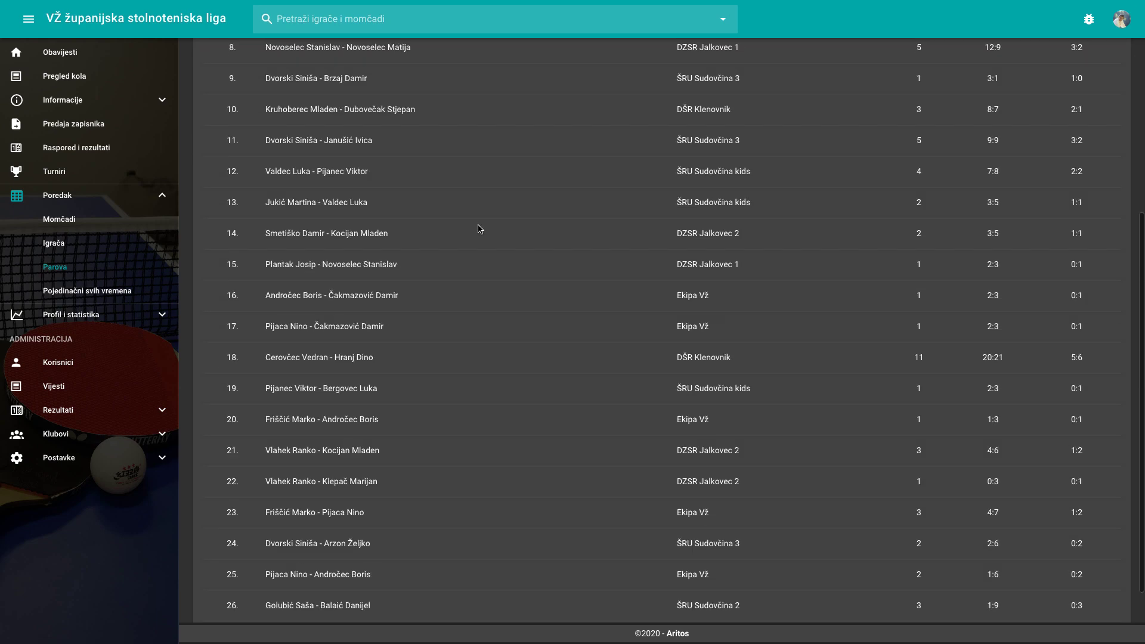
scroll(480, 229, up, 7)
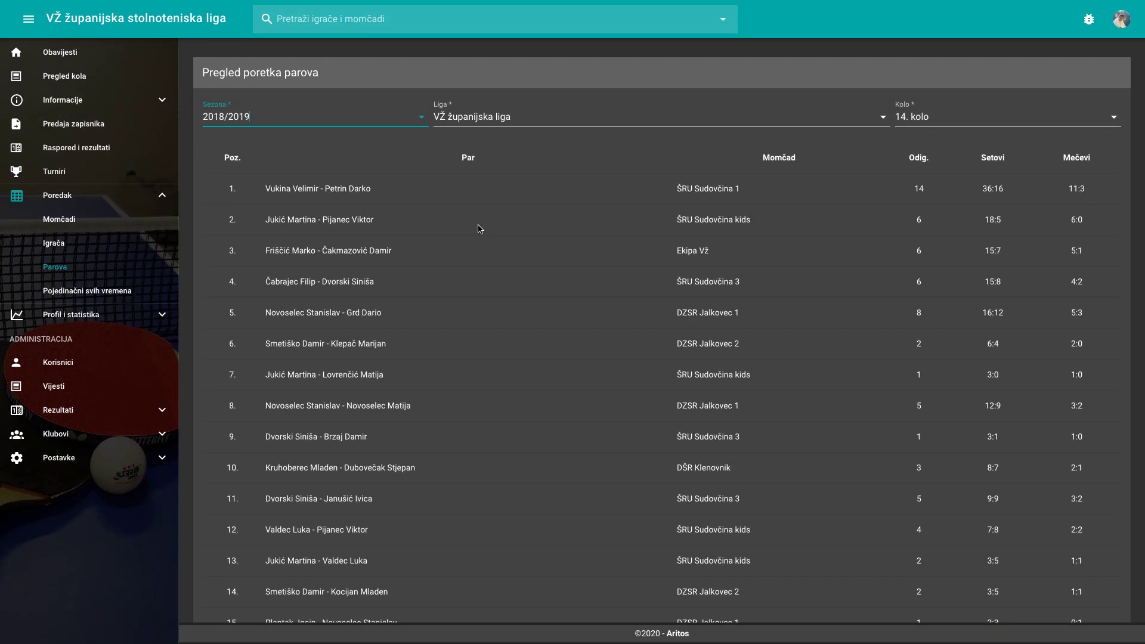
- Open the all-time individual standings (Pojedinačni svih vremena) and look through the whole list sorted by ELO points
click(148, 292)
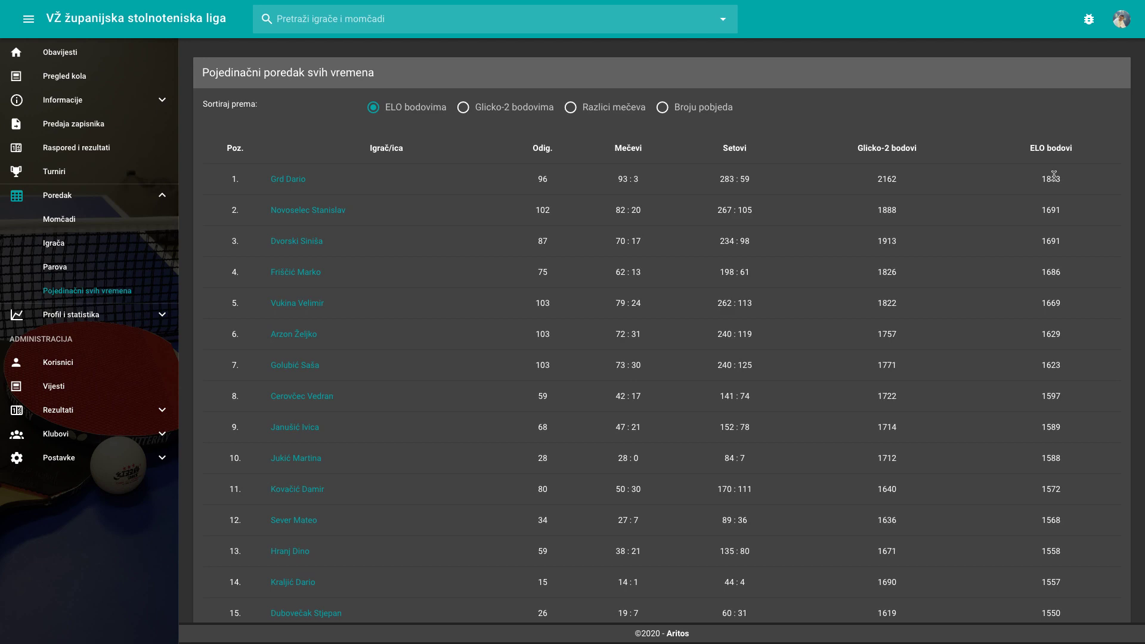
scroll(1053, 175, down, 20)
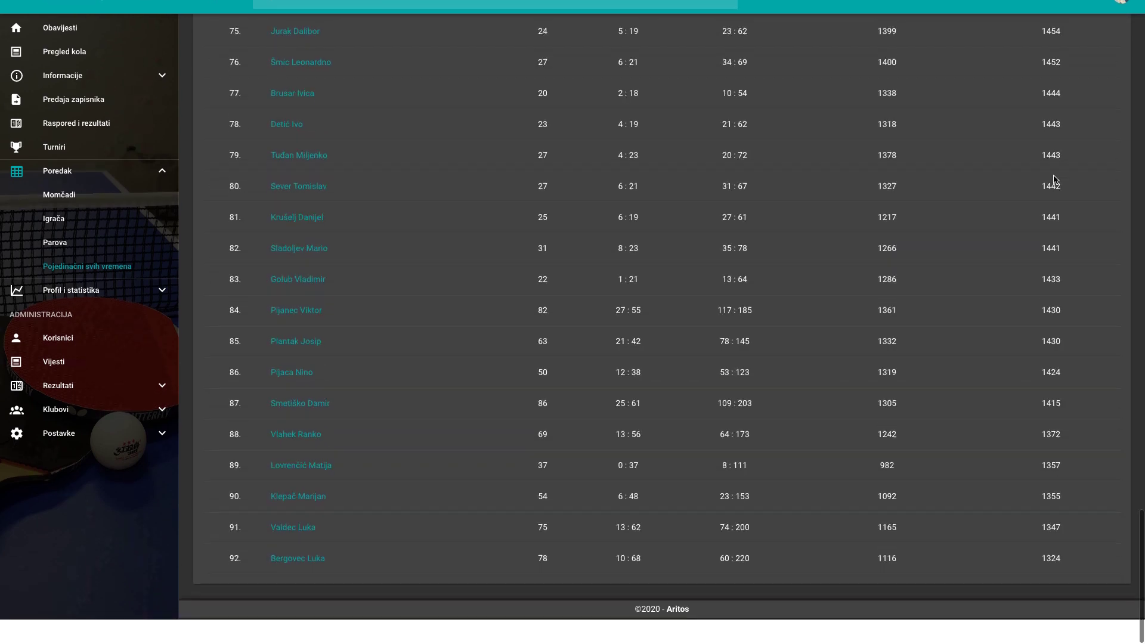
scroll(1054, 176, up, 20)
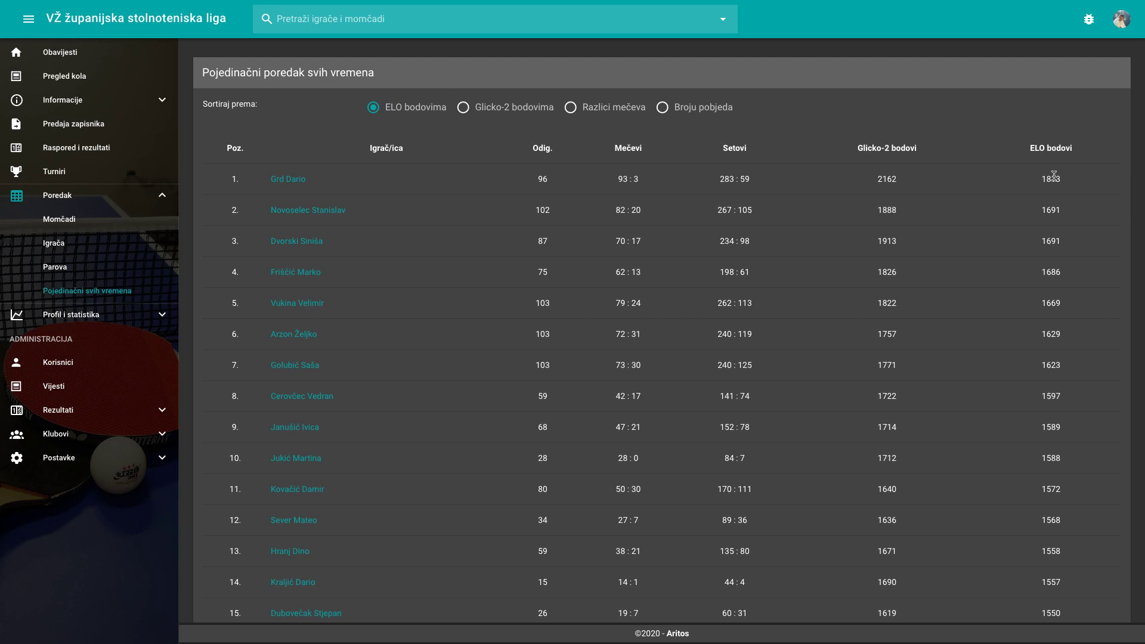
- Sort the all-time individual standings by Glicko-2 points (Glicko-2 bodovima) and look through the list
click(471, 109)
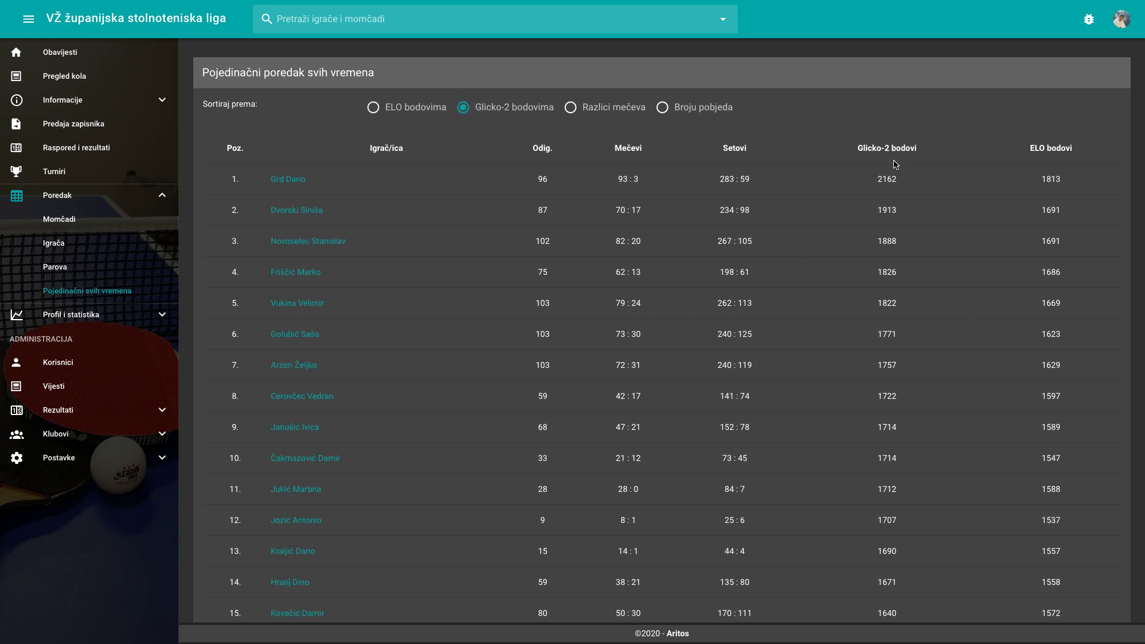
scroll(898, 450, down, 6)
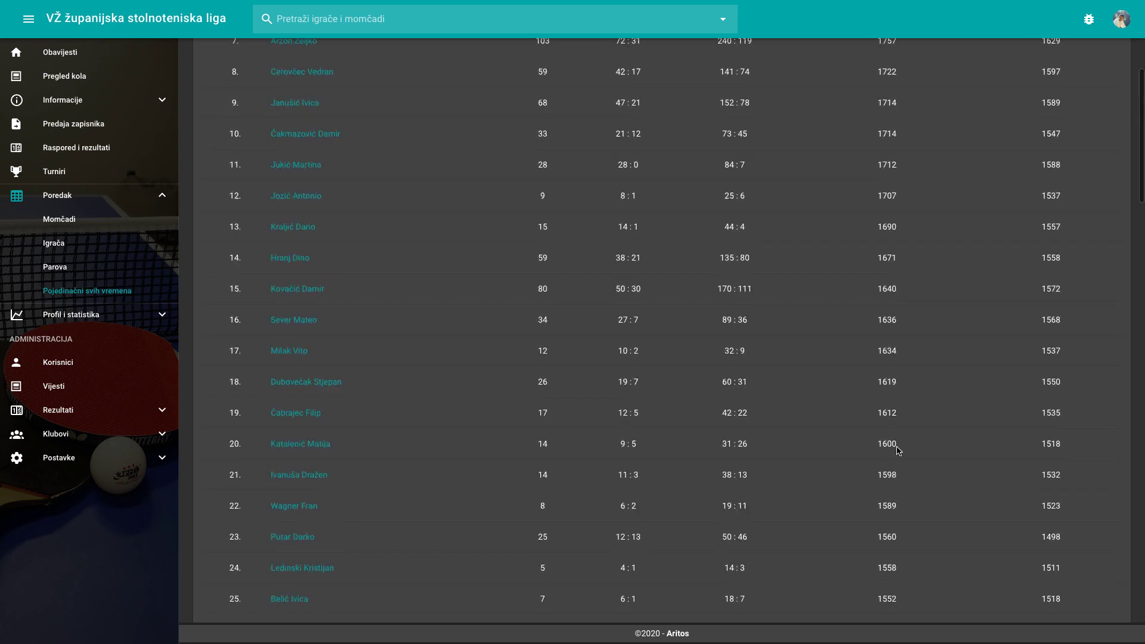
scroll(894, 447, up, 6)
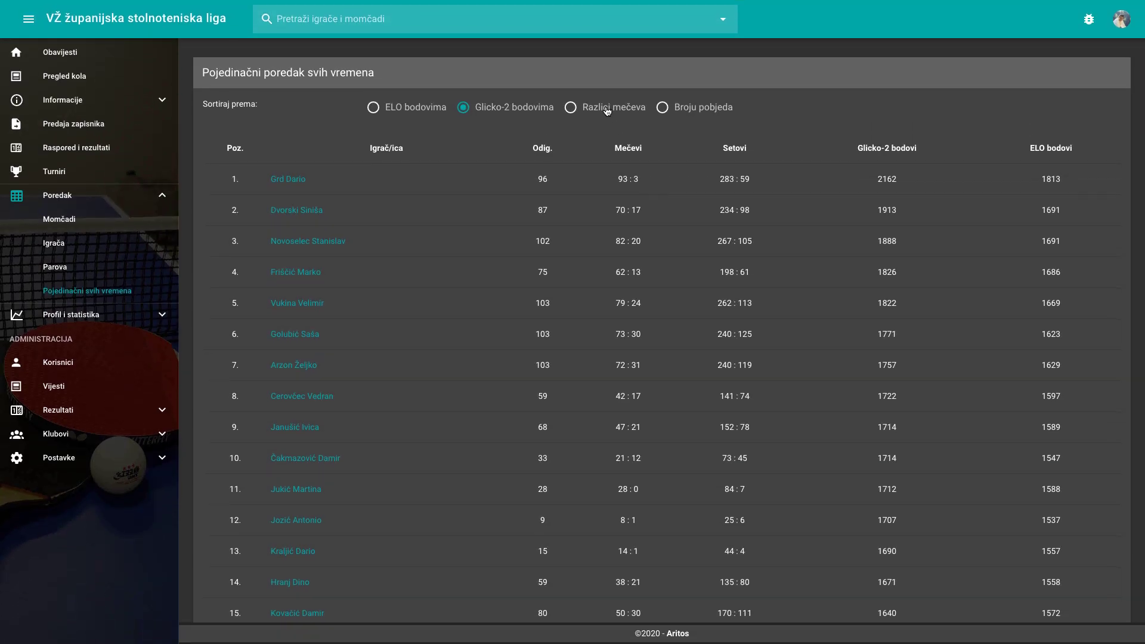
- Sort the all-time standings by match difference (Razlici mečeva) and by number of wins (Broju pobjeda), viewing each ranking
click(607, 111)
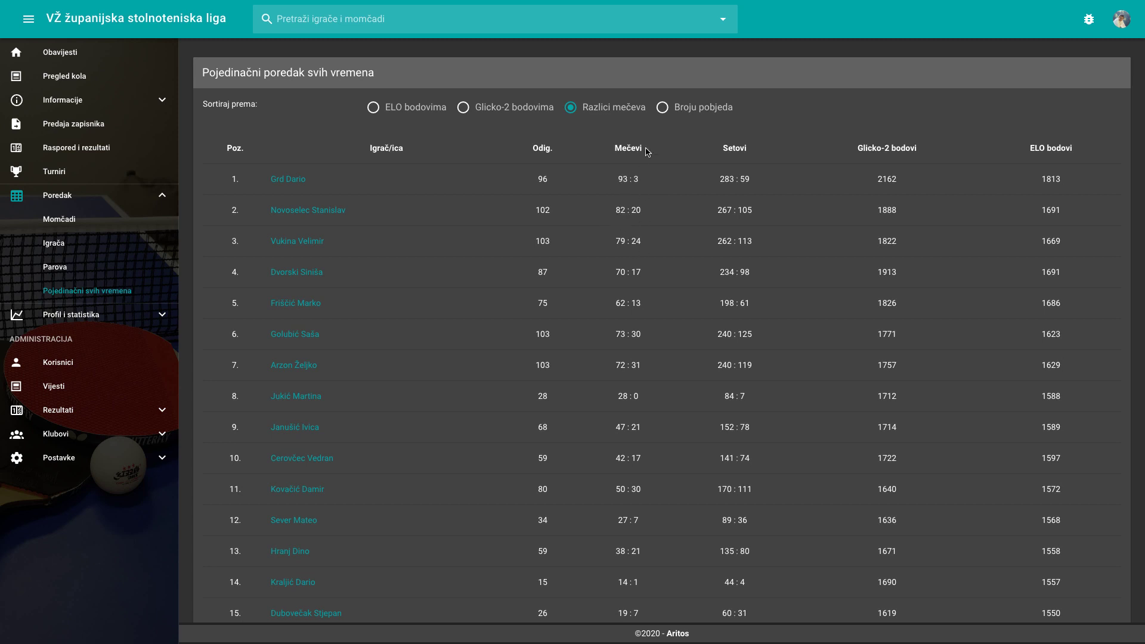
click(662, 105)
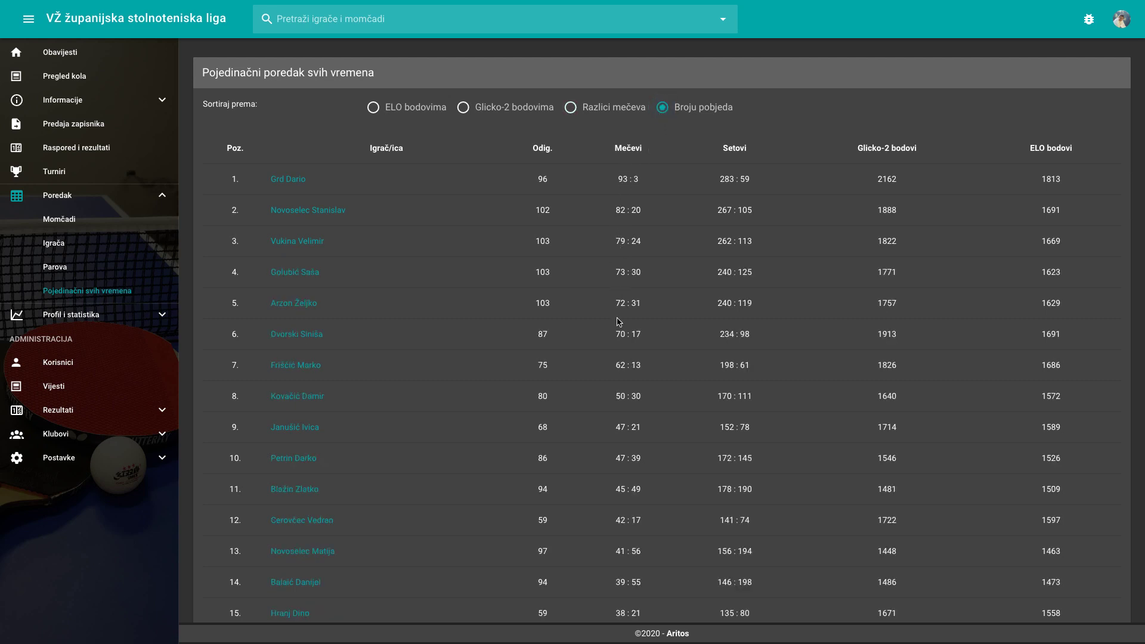
scroll(618, 358, down, 2)
scroll(619, 358, down, 1)
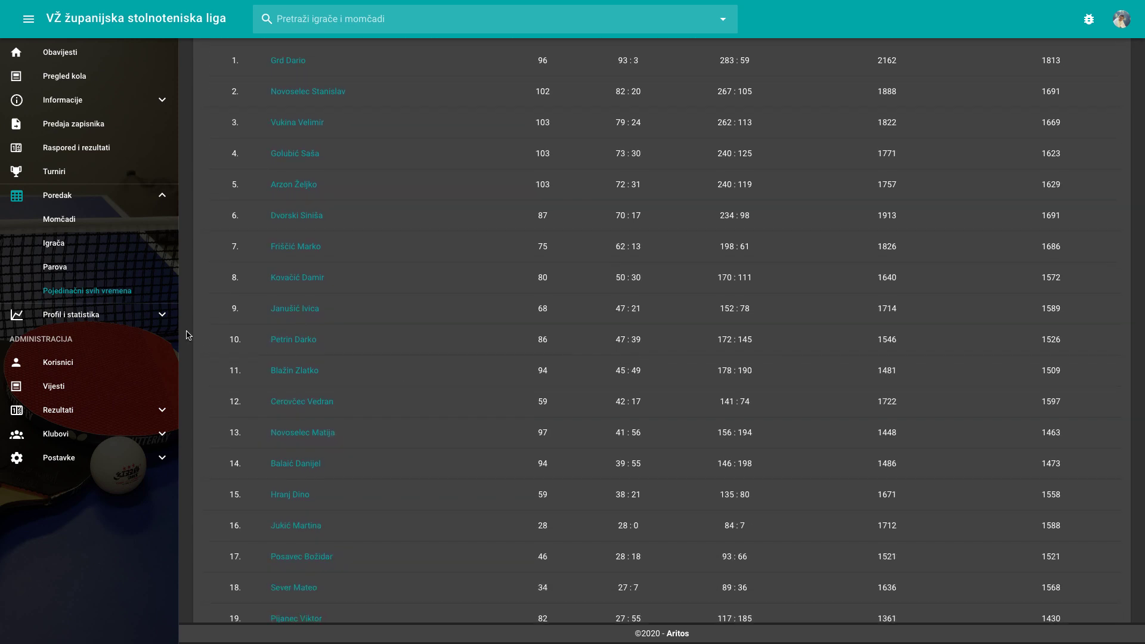
- Search for teams matching "jalko" and open the DZSR Jalkovec 1 team profile
click(157, 316)
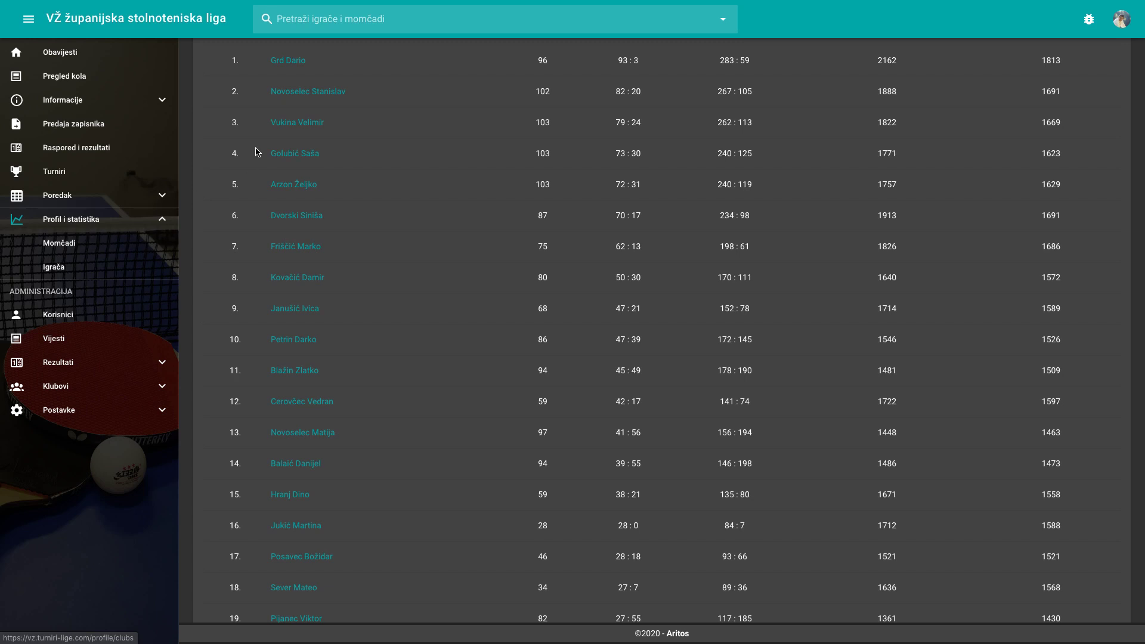
click(330, 18)
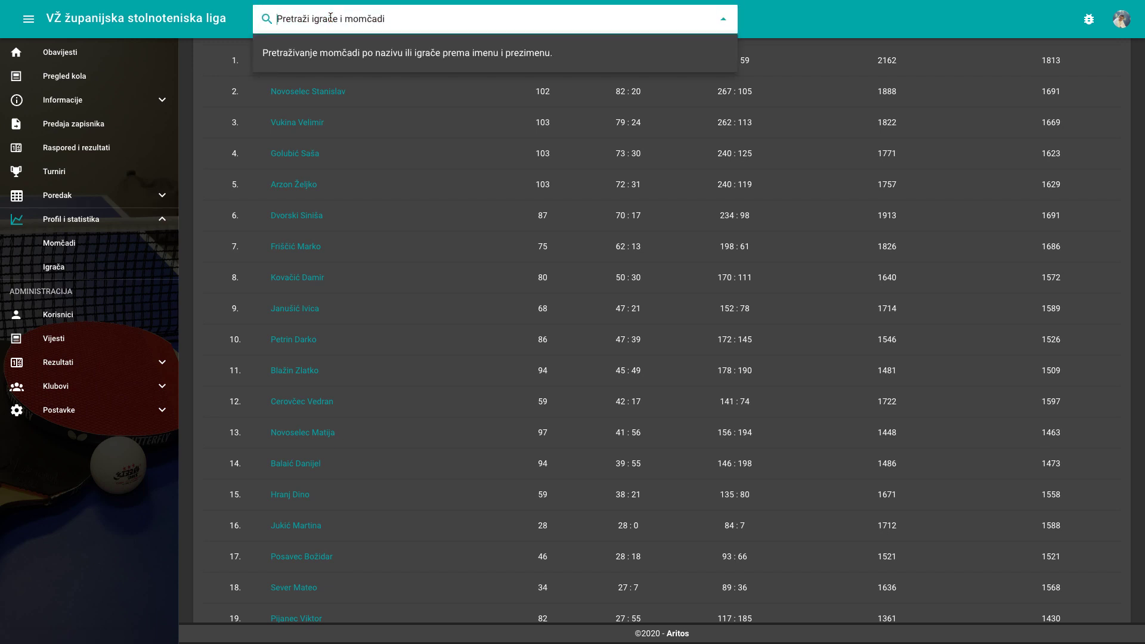
text(jalko)
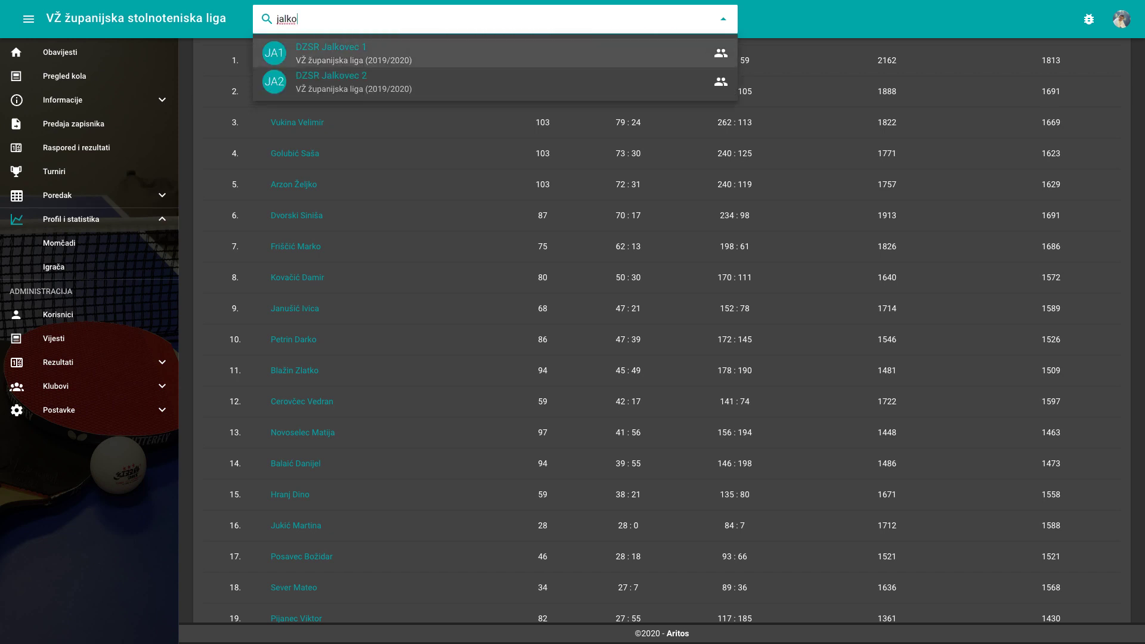
key(Return)
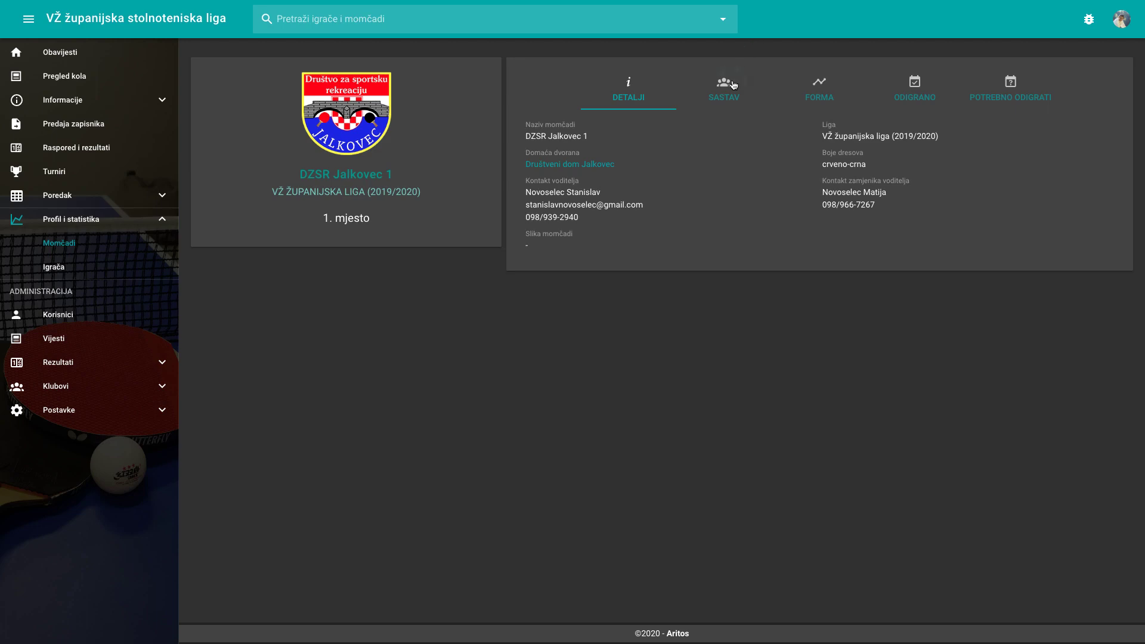
- View the lineup (Sastav), form (Forma) and played matches (Odigrano) of DZSR Jalkovec 1
click(731, 85)
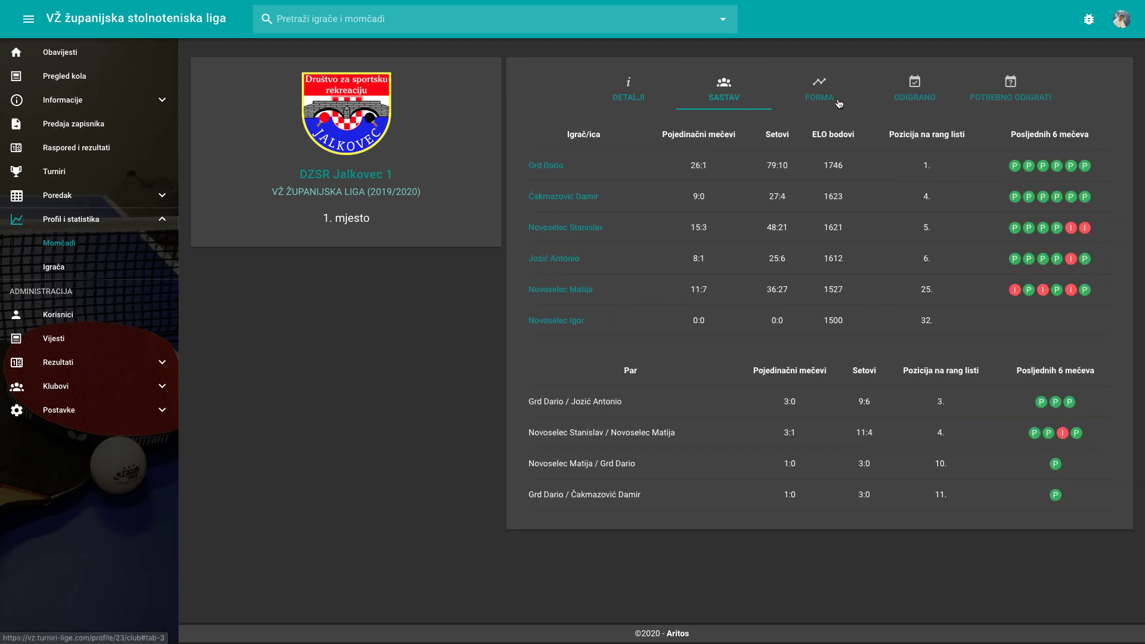
click(839, 104)
click(915, 93)
- Search for "dar", open the first matching player's profile and view their season form and performance by season (Učinak po sezonama)
click(558, 27)
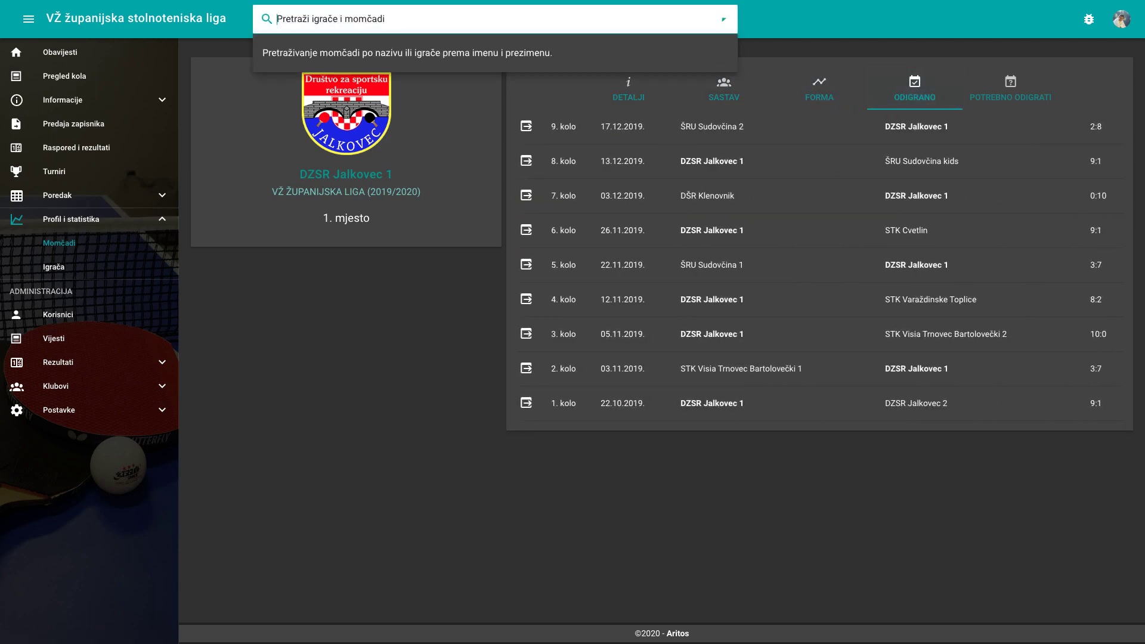
text(dar)
key(Return)
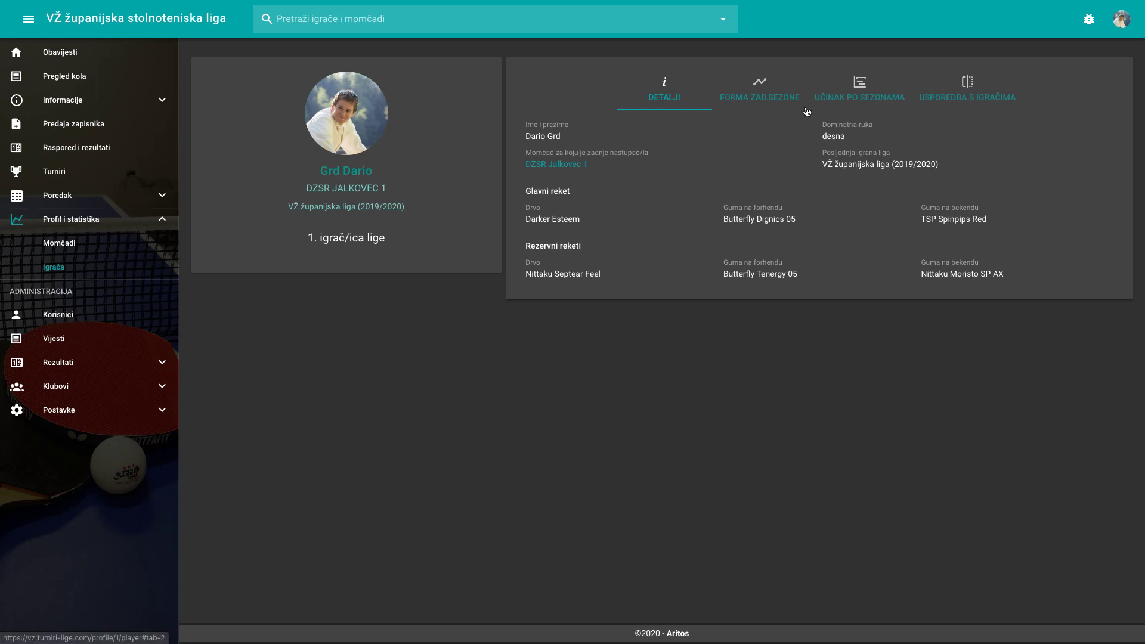
click(769, 101)
click(841, 100)
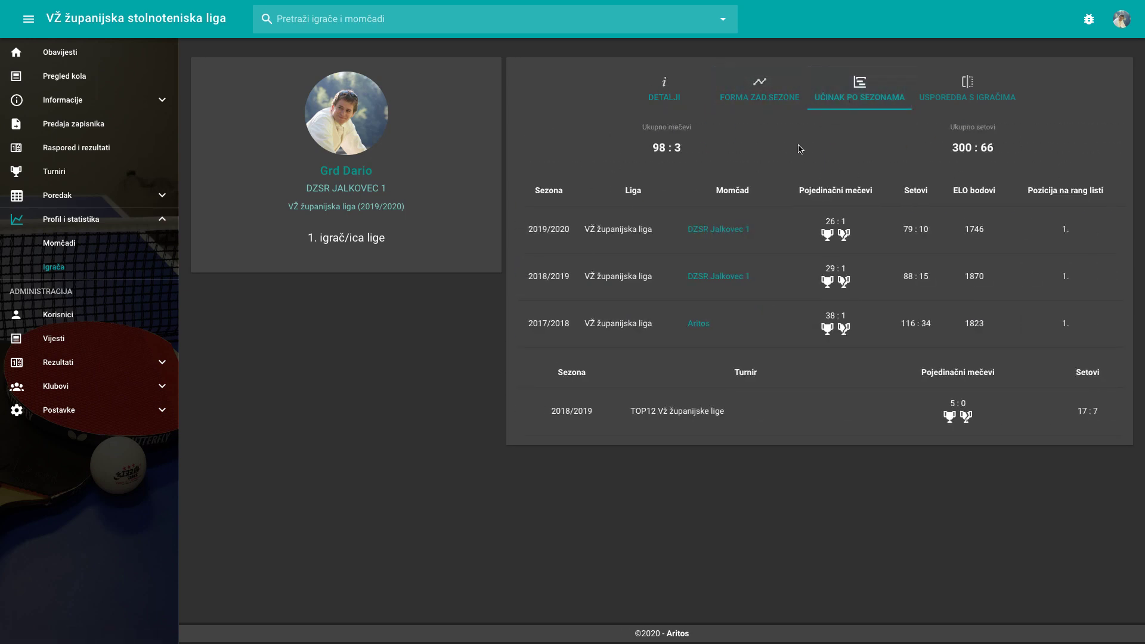
- Open the team match administration (Utakmice momčadi) under Rezultati and show the league VŽ županijska liga (2019/2020)
click(82, 368)
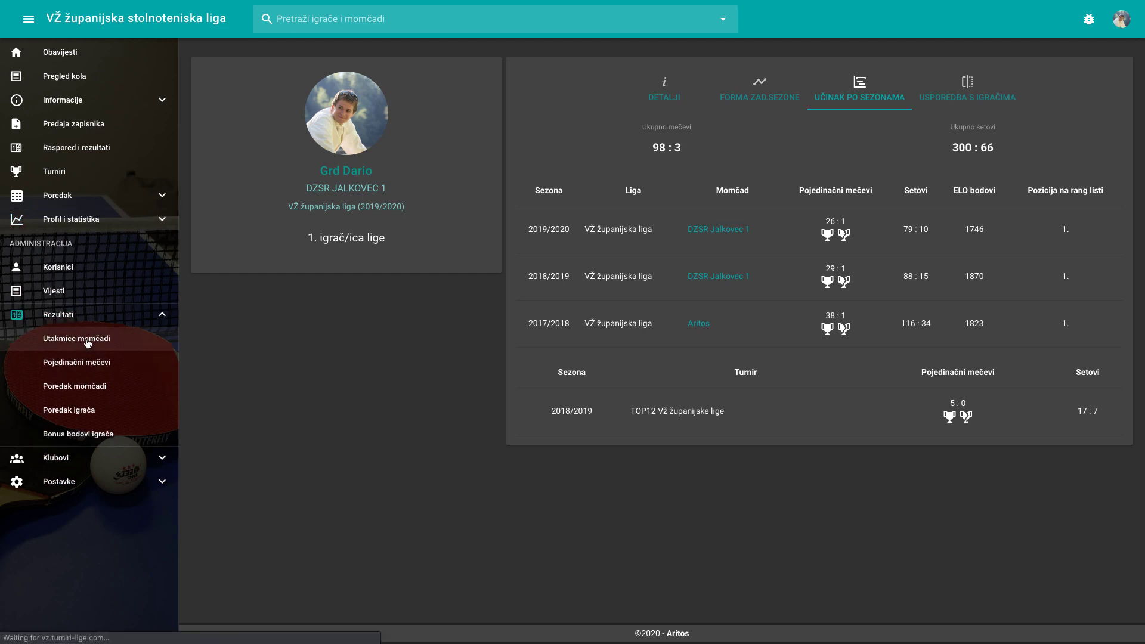
click(87, 344)
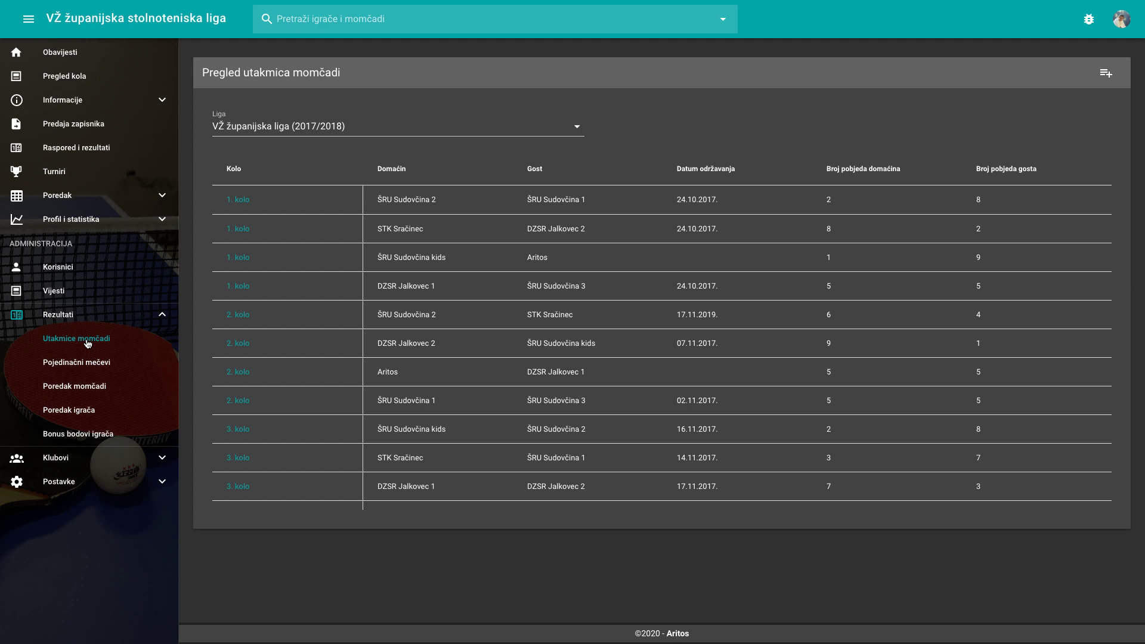
click(390, 131)
click(379, 191)
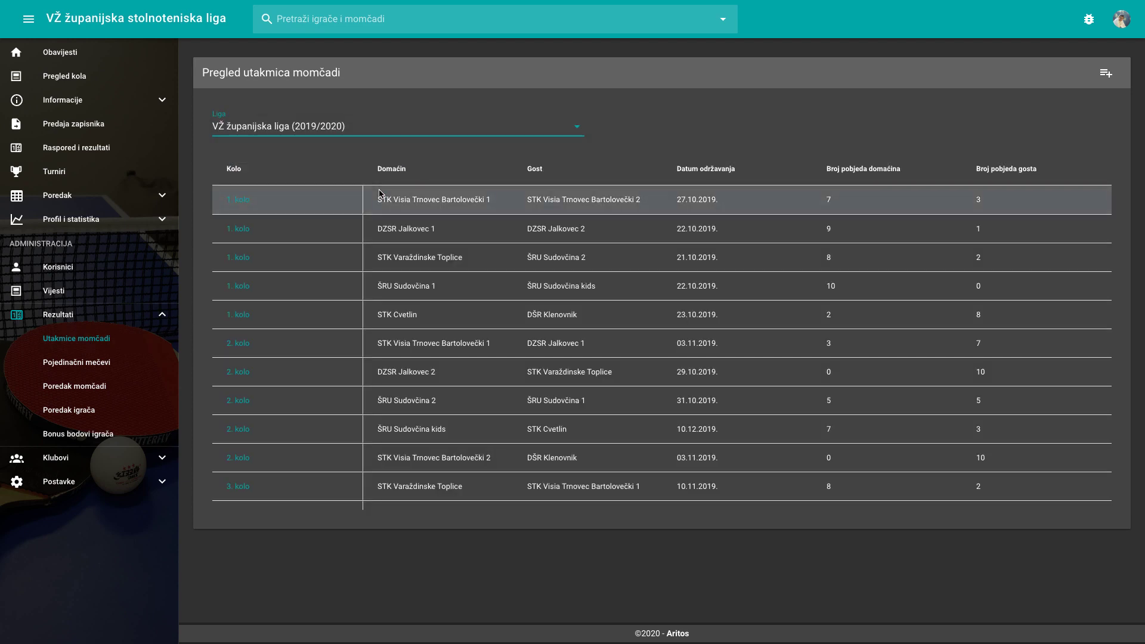
- Filter the Kolo column by "10." and open the details of the DZSR Jalkovec 2 – DZSR Jalkovec 1 match
click(344, 171)
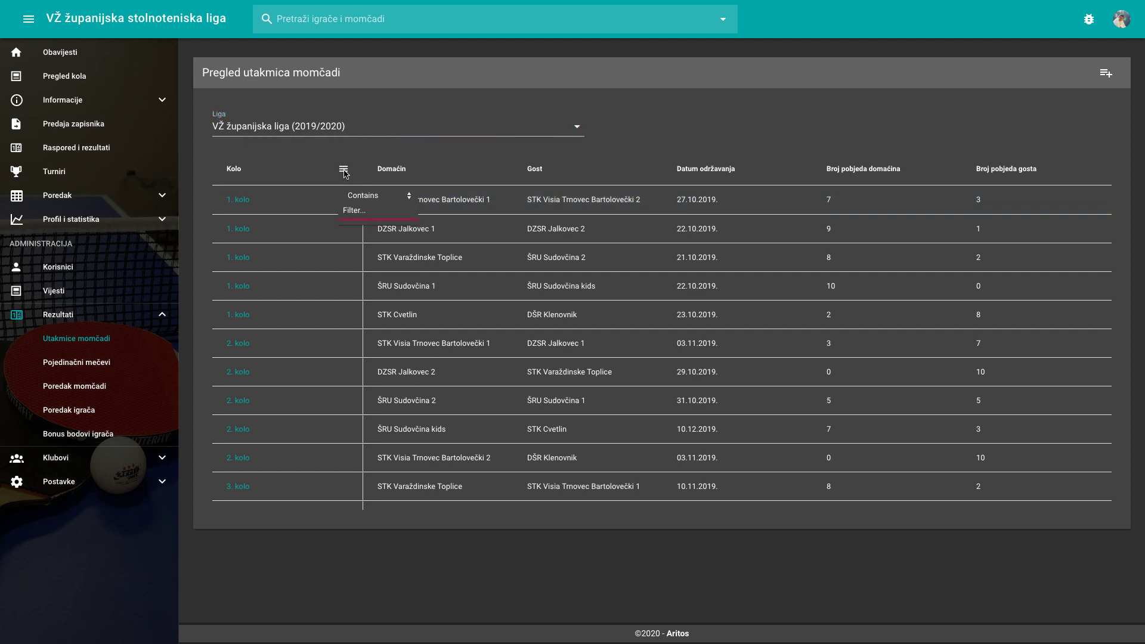
text(10.)
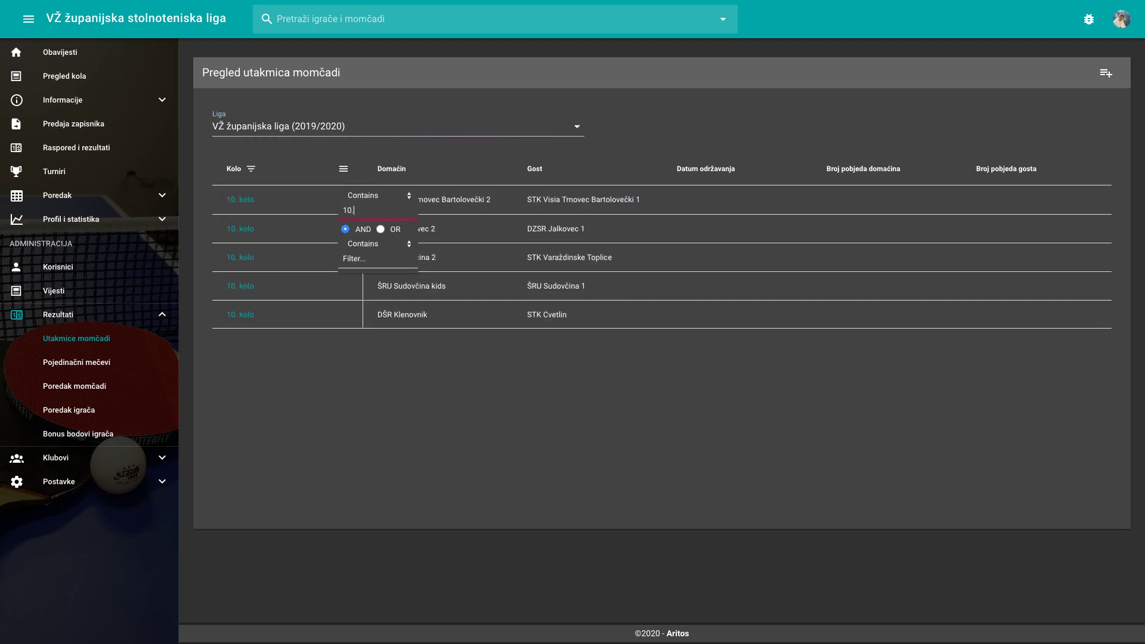
click(241, 234)
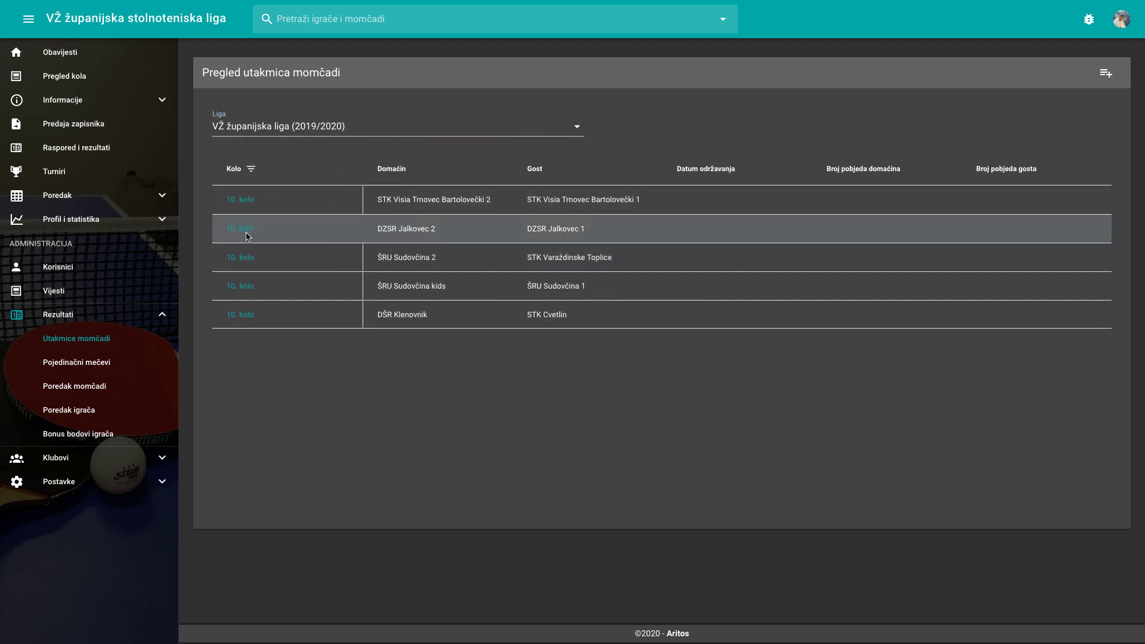
click(244, 234)
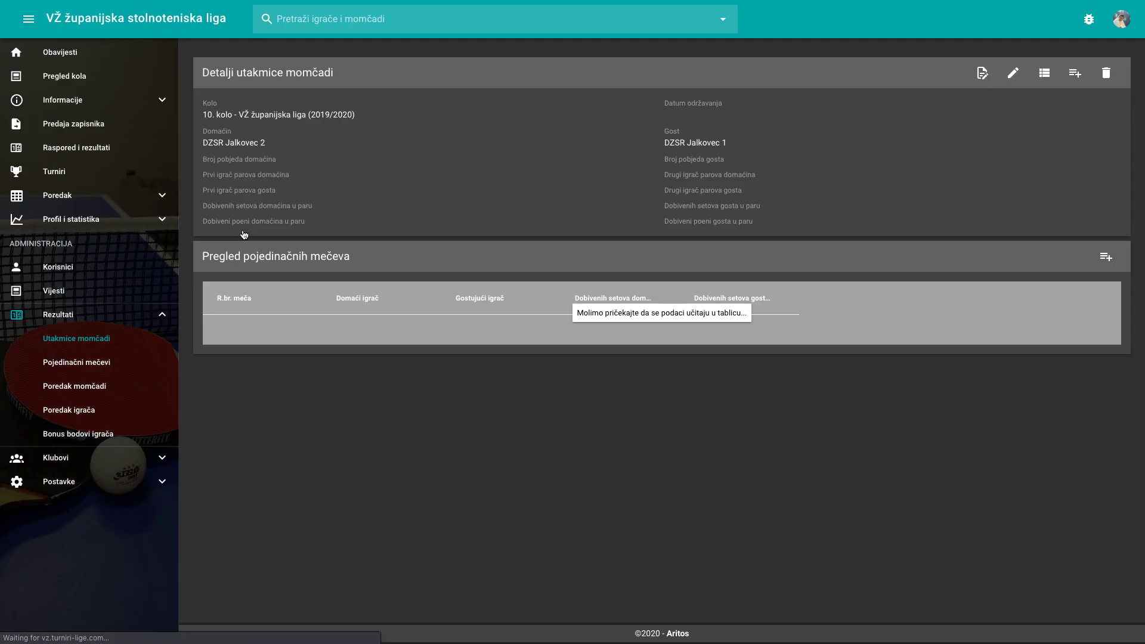
- Open the match report entry form (Unos zapisnika) and set the match date to 23.01.2020
click(983, 73)
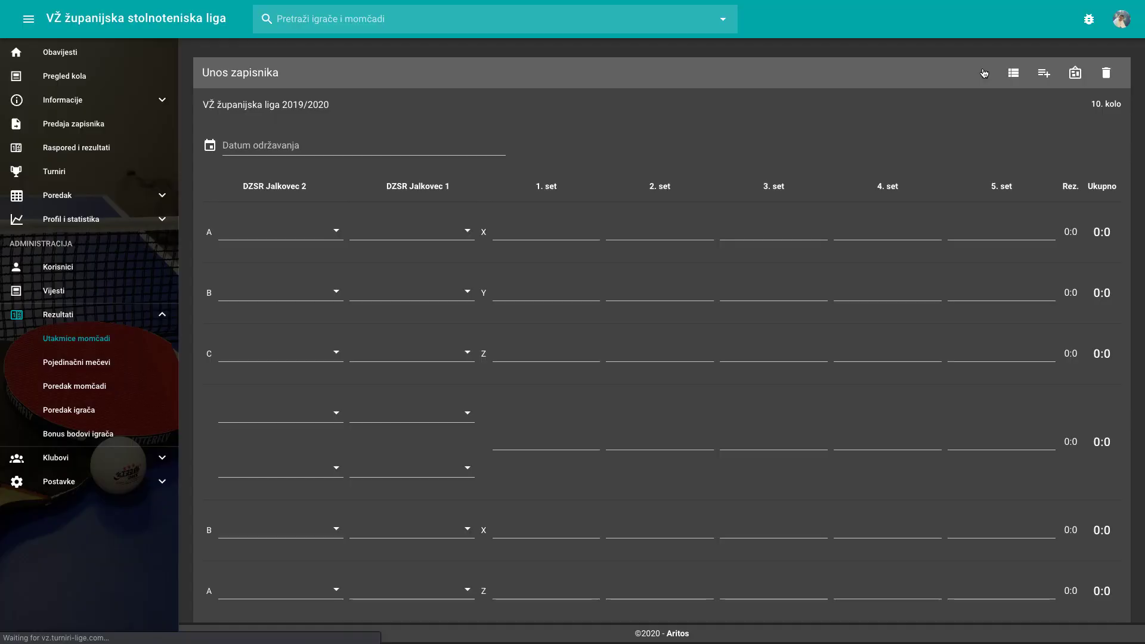
click(411, 154)
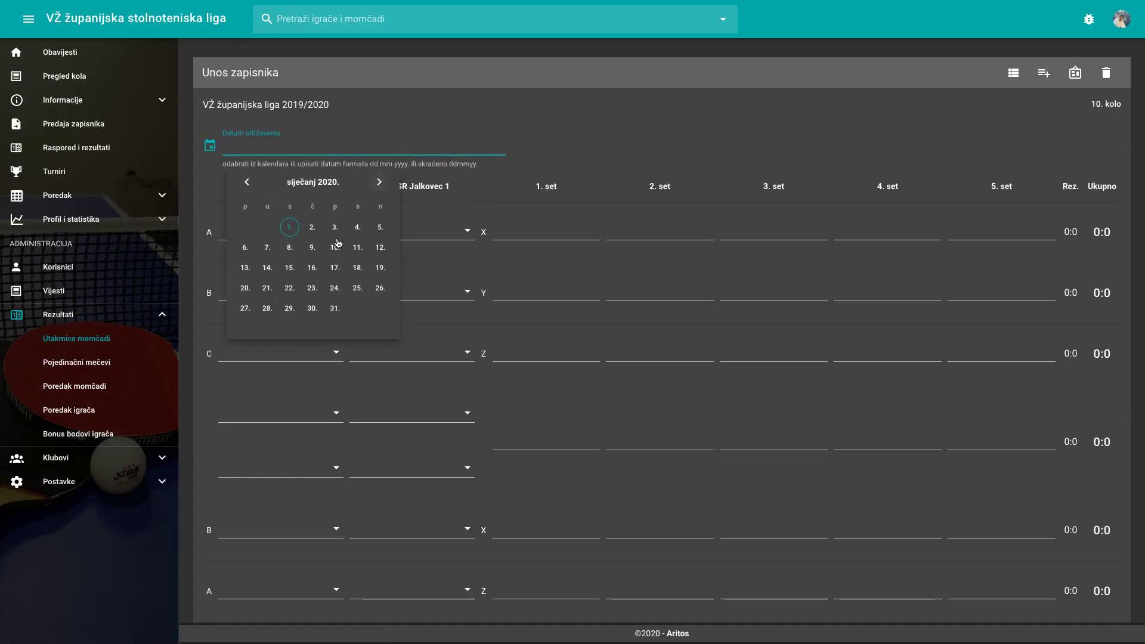
click(312, 288)
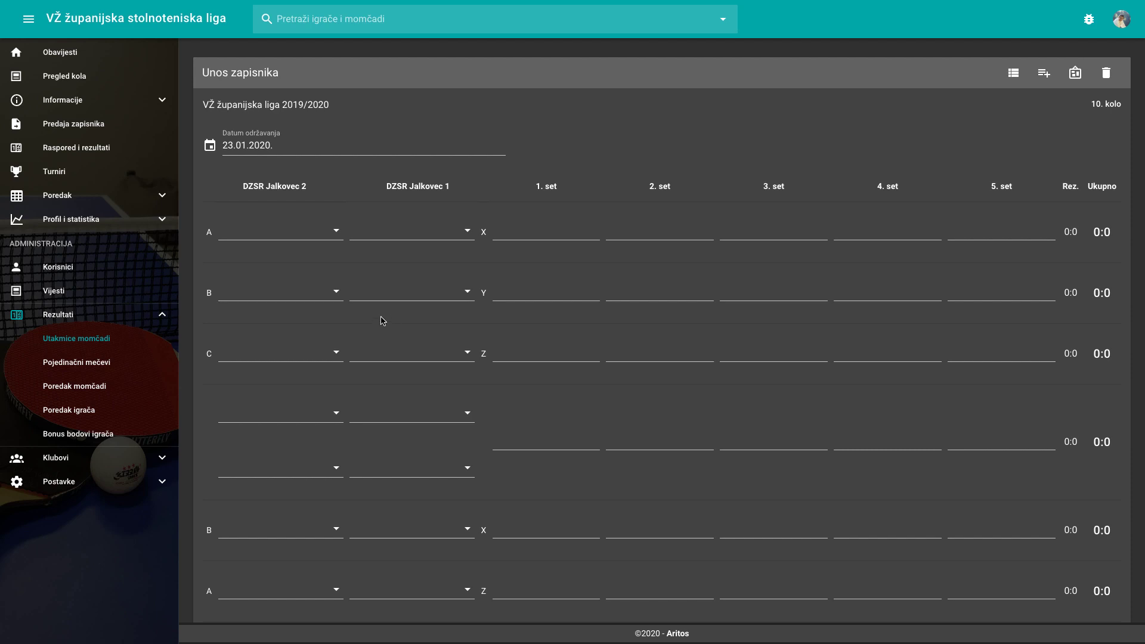
- Assign the first listed DZSR Jalkovec 2 player and the fourth listed DZSR Jalkovec 1 player to match A–X
scroll(381, 320, down, 2)
click(309, 146)
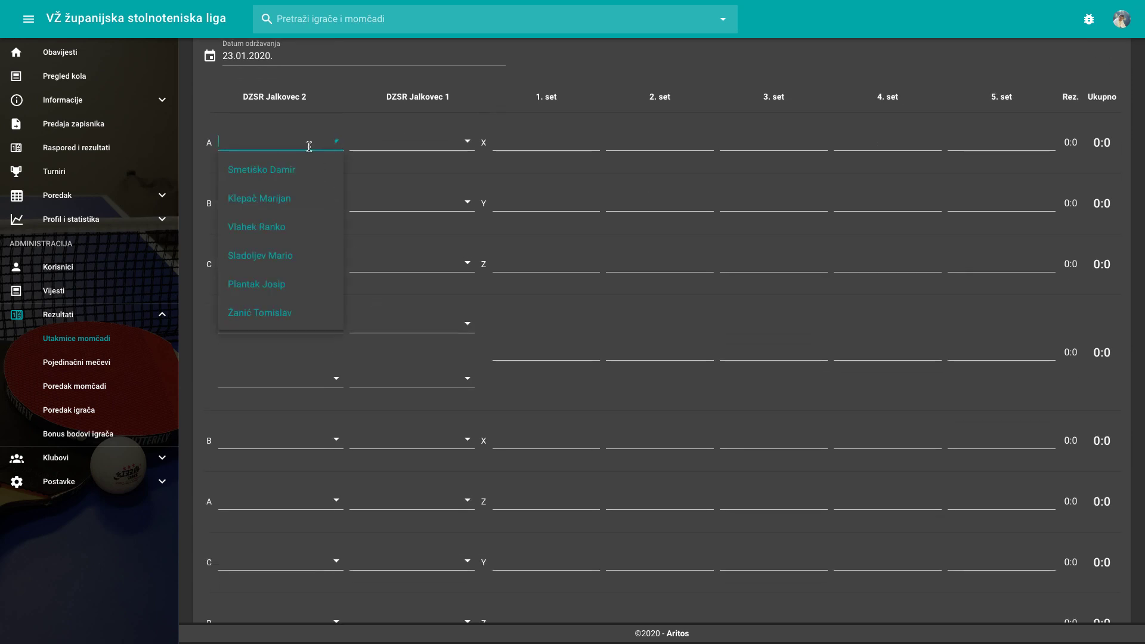
click(296, 170)
click(373, 138)
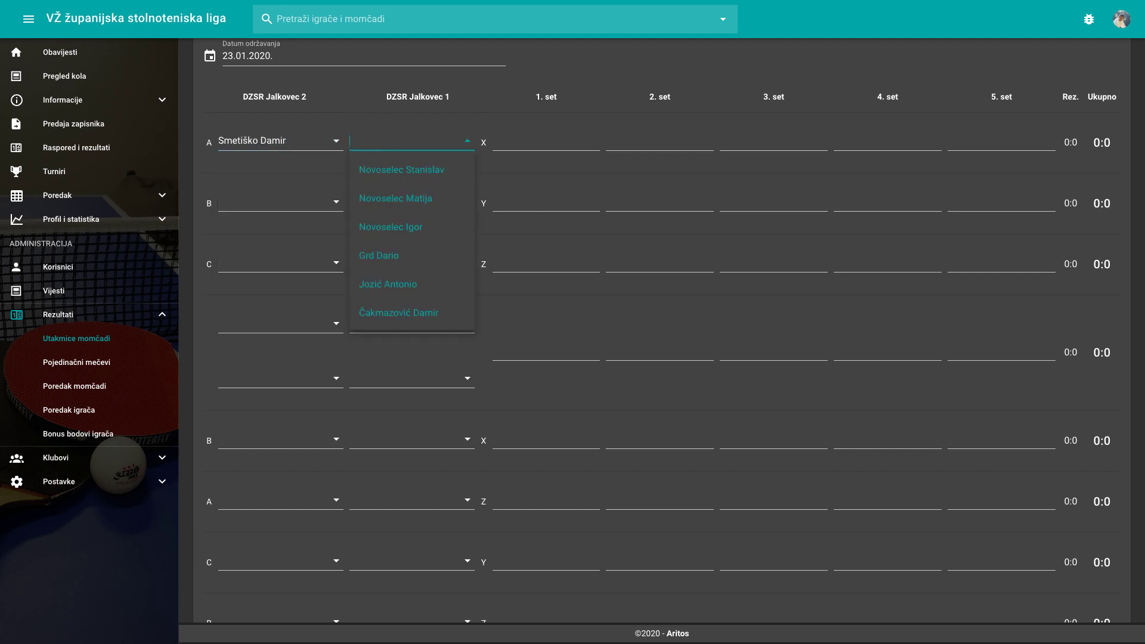
text(grd)
key(Down)
key(Return)
key(Tab)
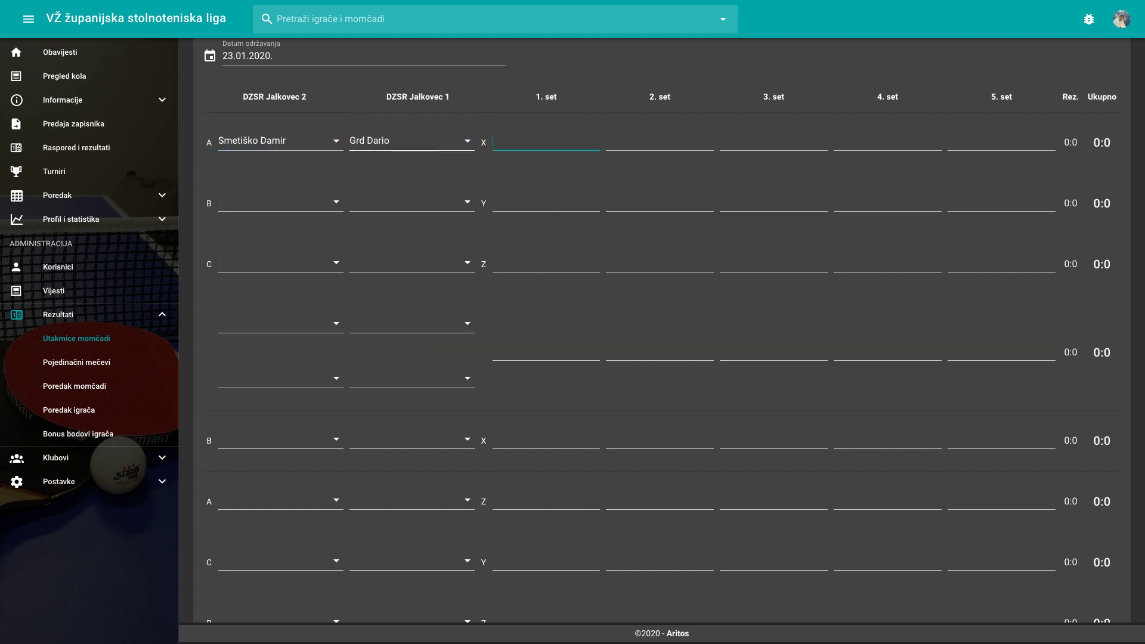
- Enter the set scores 11:0, 11:1 and 11:2 for match A–X
text(11:0)
key(Tab)
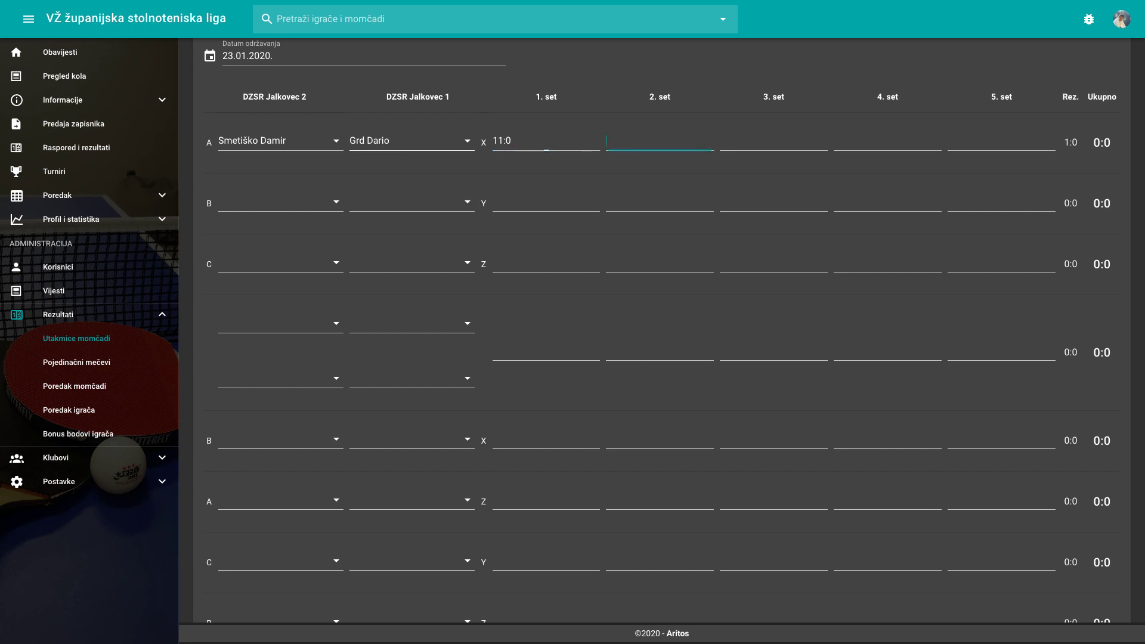
text(11:1)
key(Tab)
text(11)
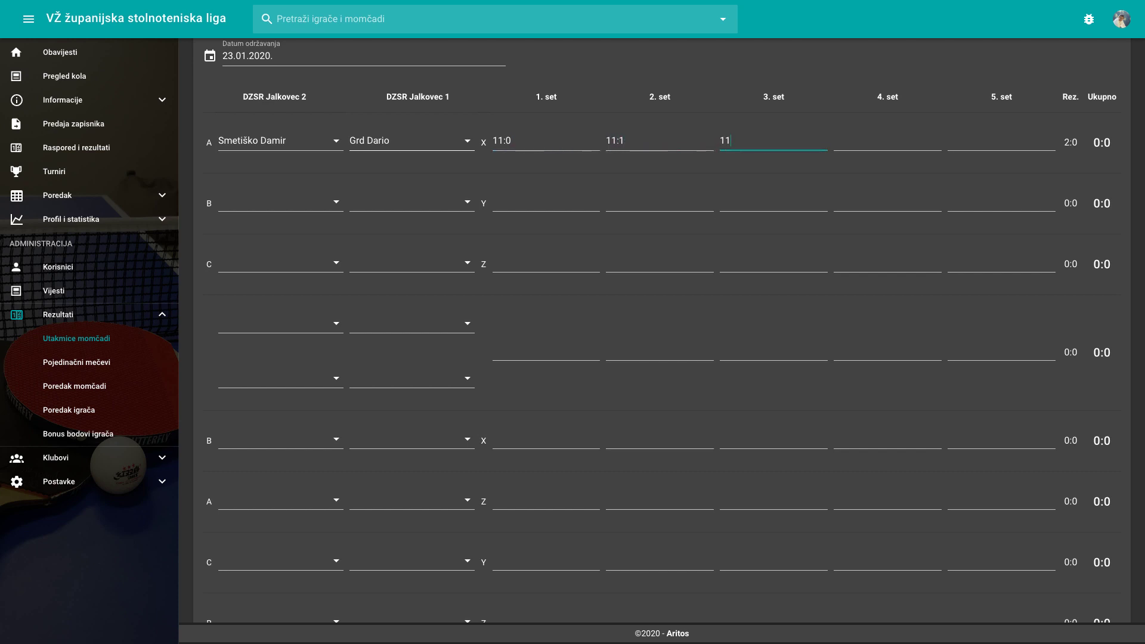
text(:2)
- Assign the second listed DZSR Jalkovec 2 player and the first listed DZSR Jalkovec 1 player to match B–Y
click(298, 199)
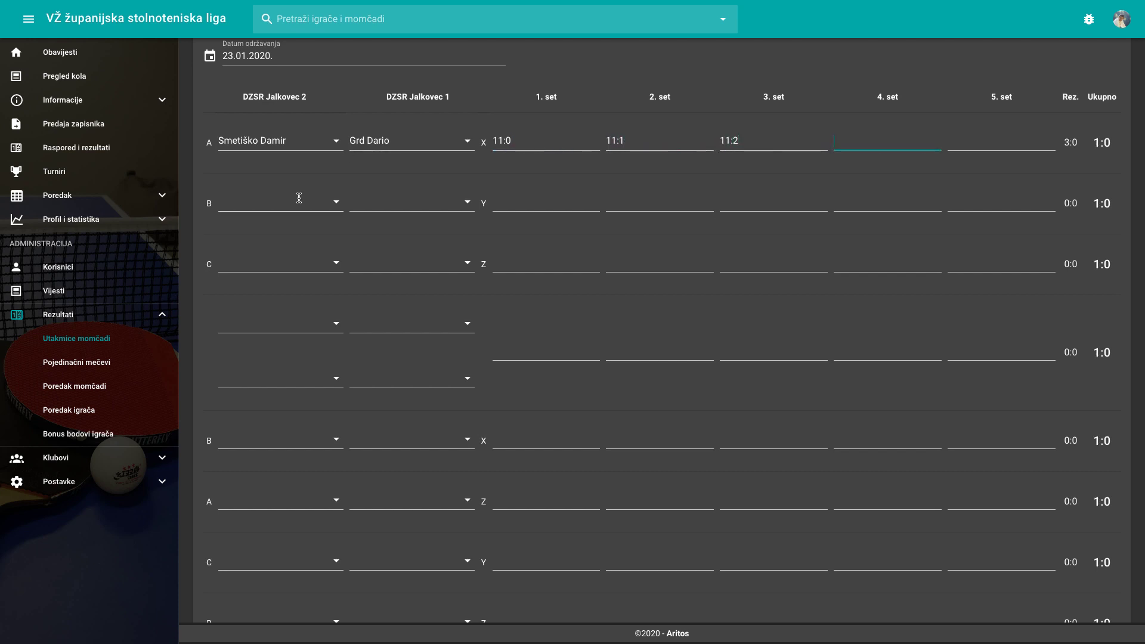
click(289, 258)
click(372, 203)
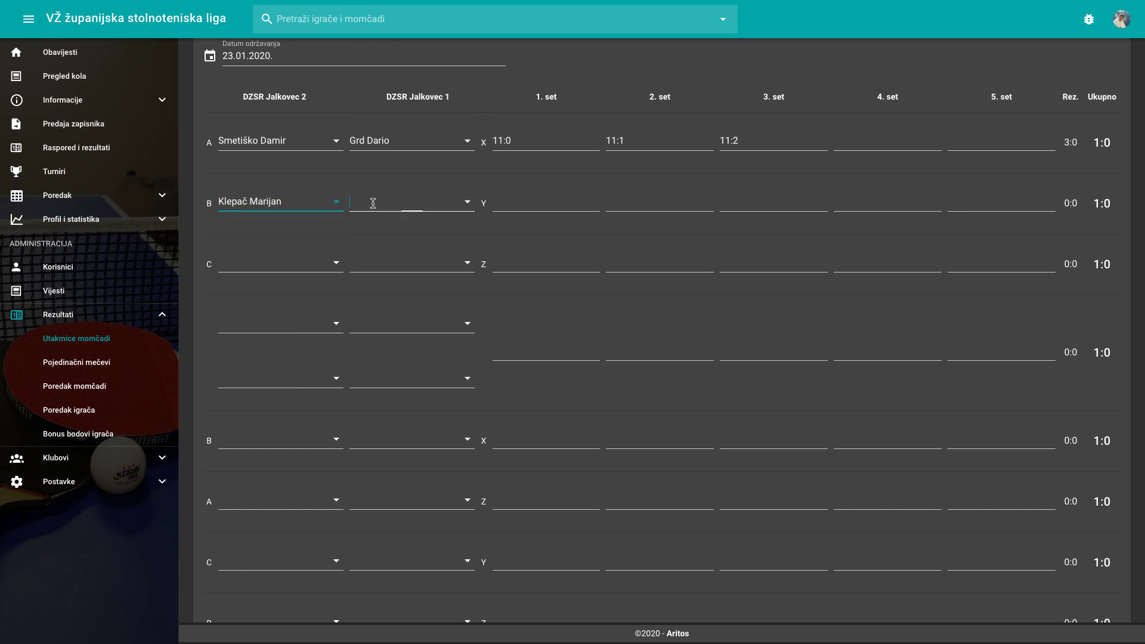
click(391, 233)
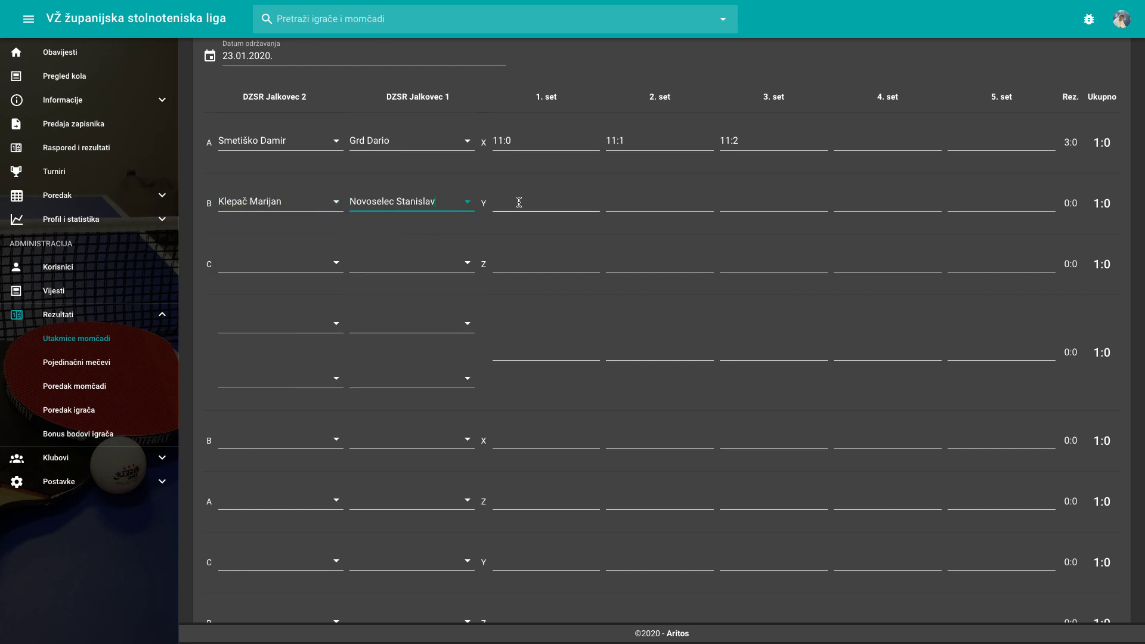
- Enter the set scores 4:11, 11:4, 11:2, 6:11 and 9:11 for match B–Y
click(521, 201)
text(4:11)
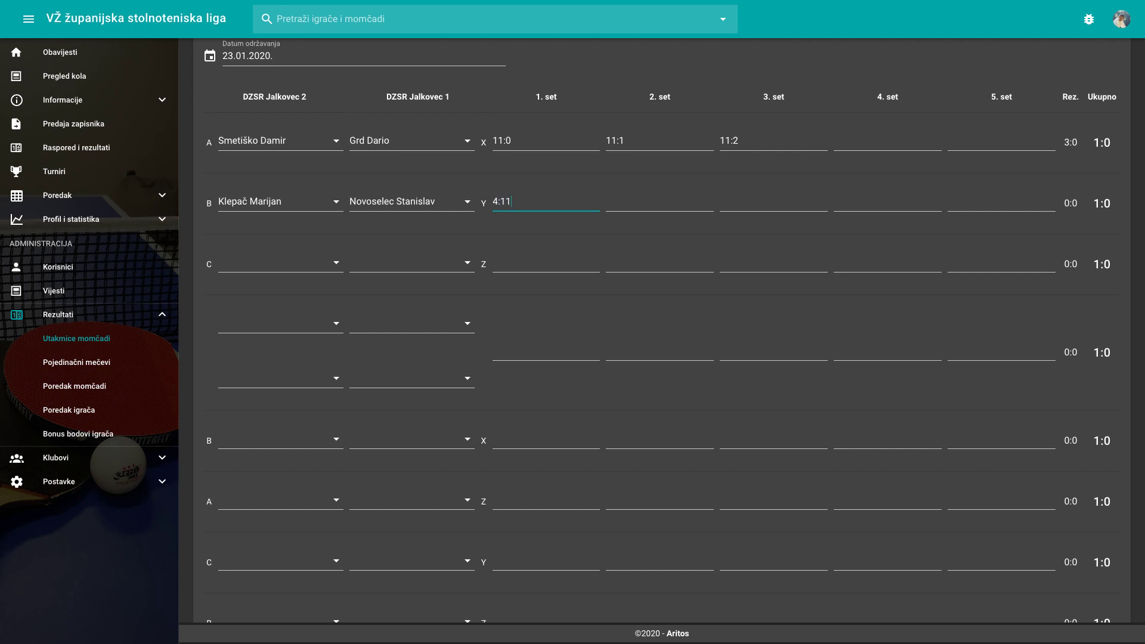
key(Tab)
text(11:)
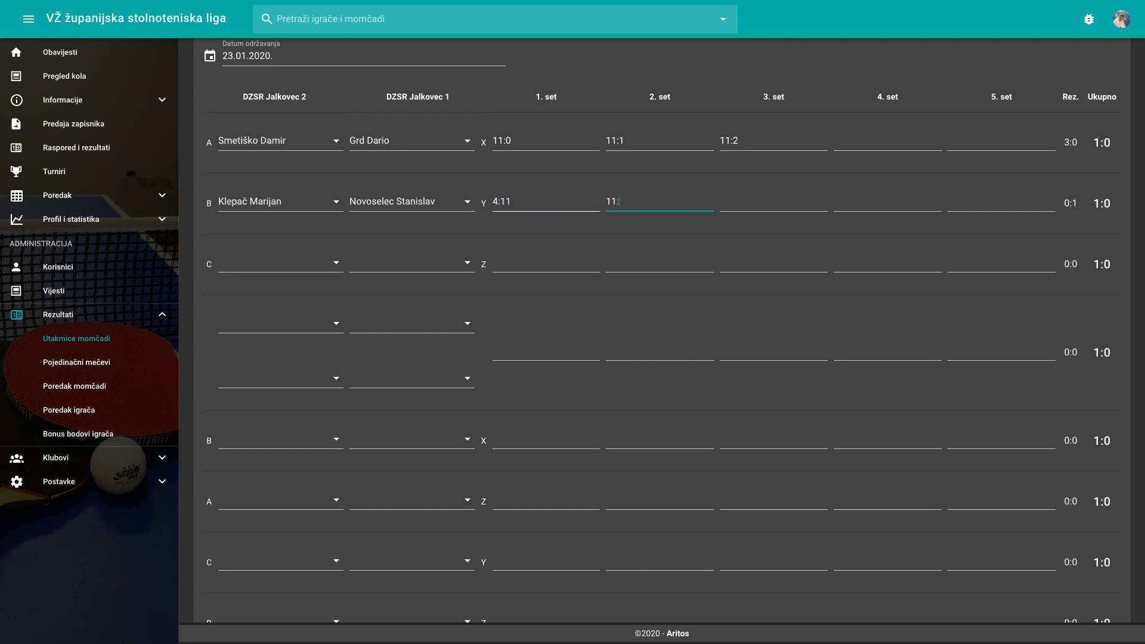
text(4)
key(Tab)
text(11:2)
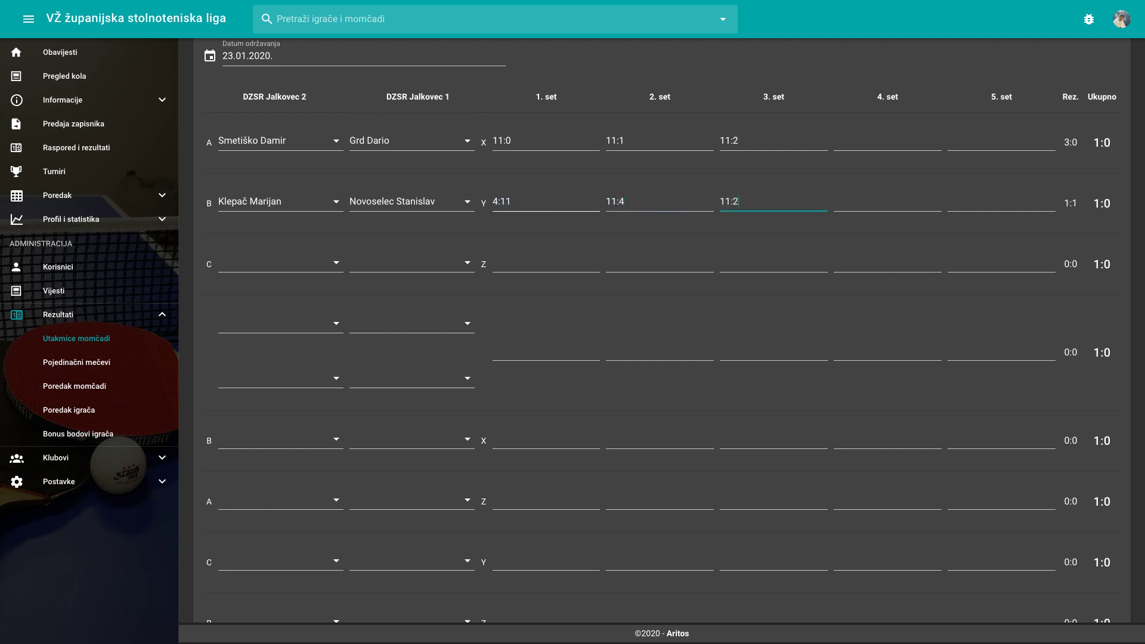
key(Tab)
text(6:11)
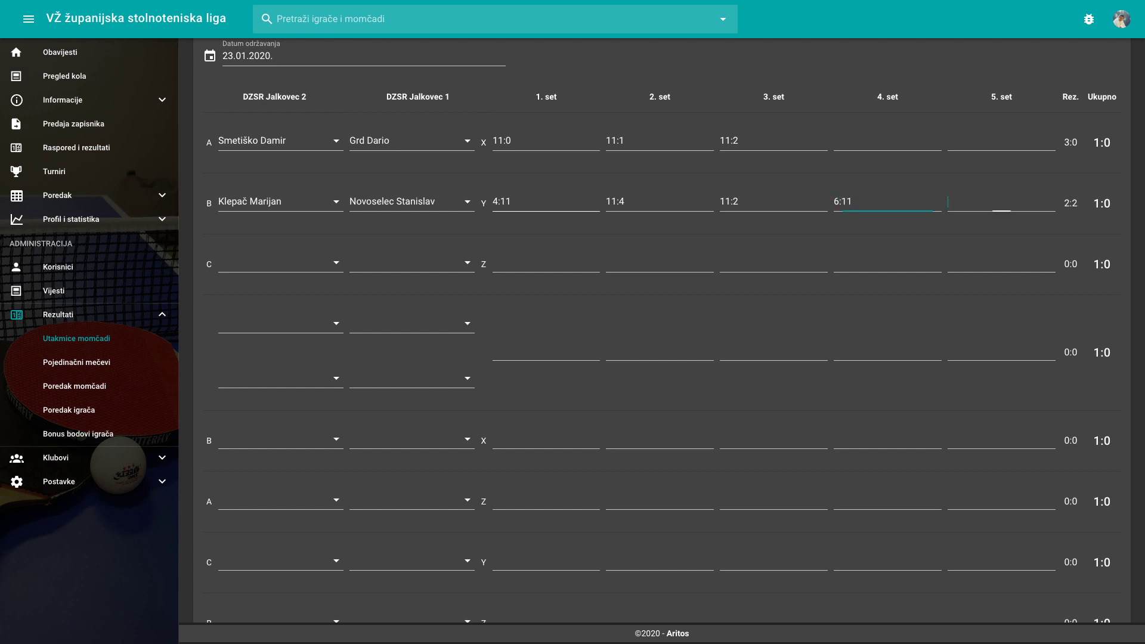
key(Tab)
text(9:11)
key(Tab)
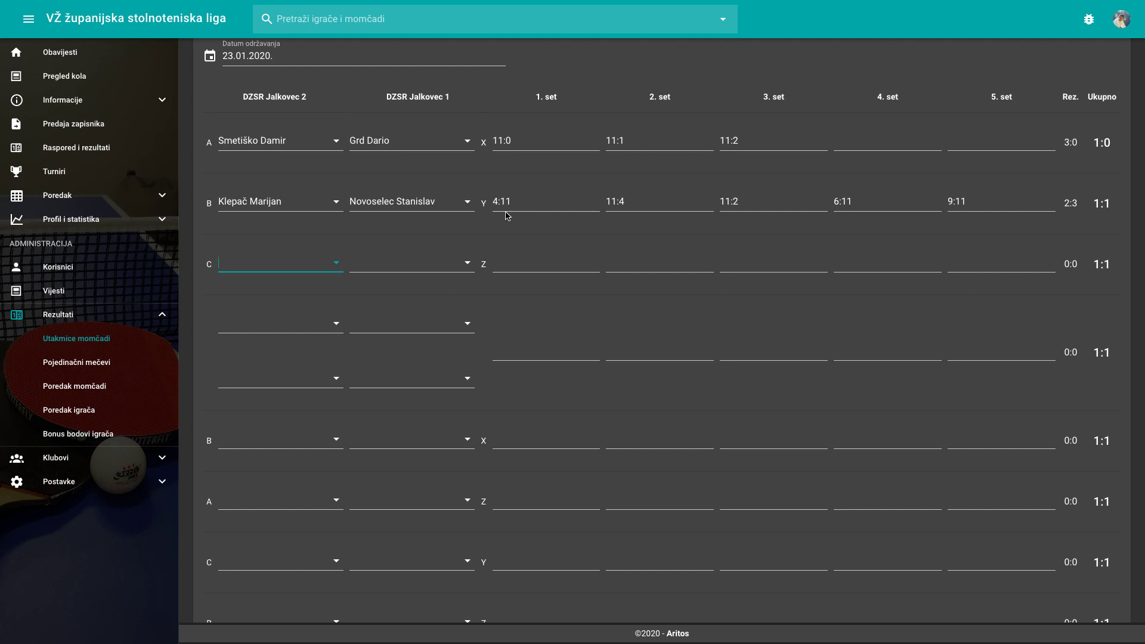
- Go to the league/tournament round settings (Kolo lige/turnira) and open the Berger tables page (Bergerove tablice)
scroll(507, 216, down, 3)
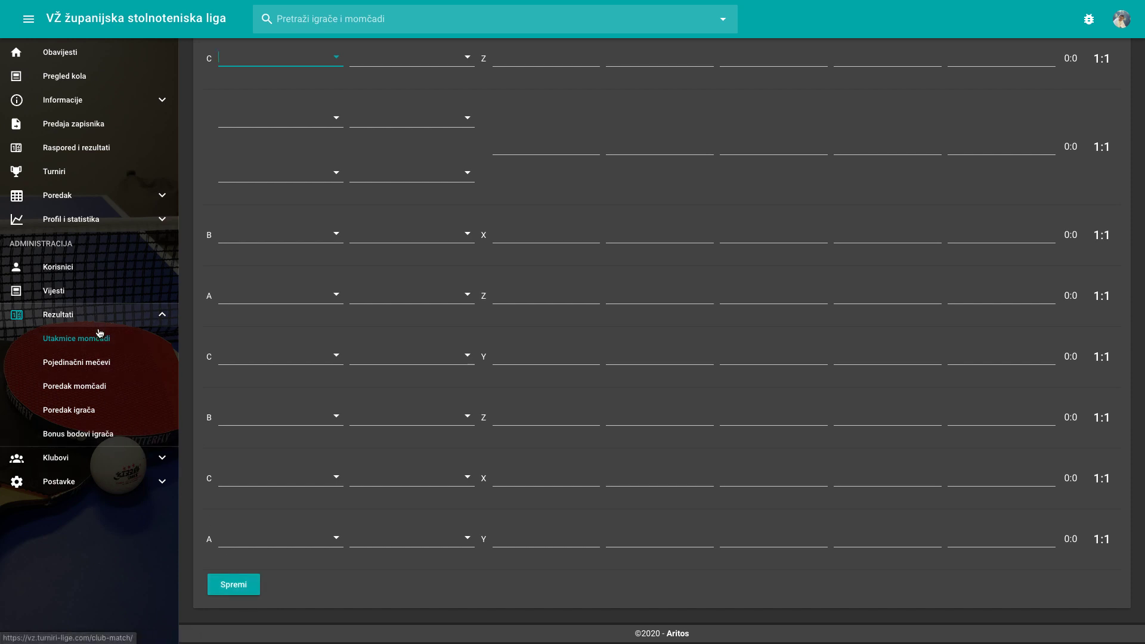
click(90, 459)
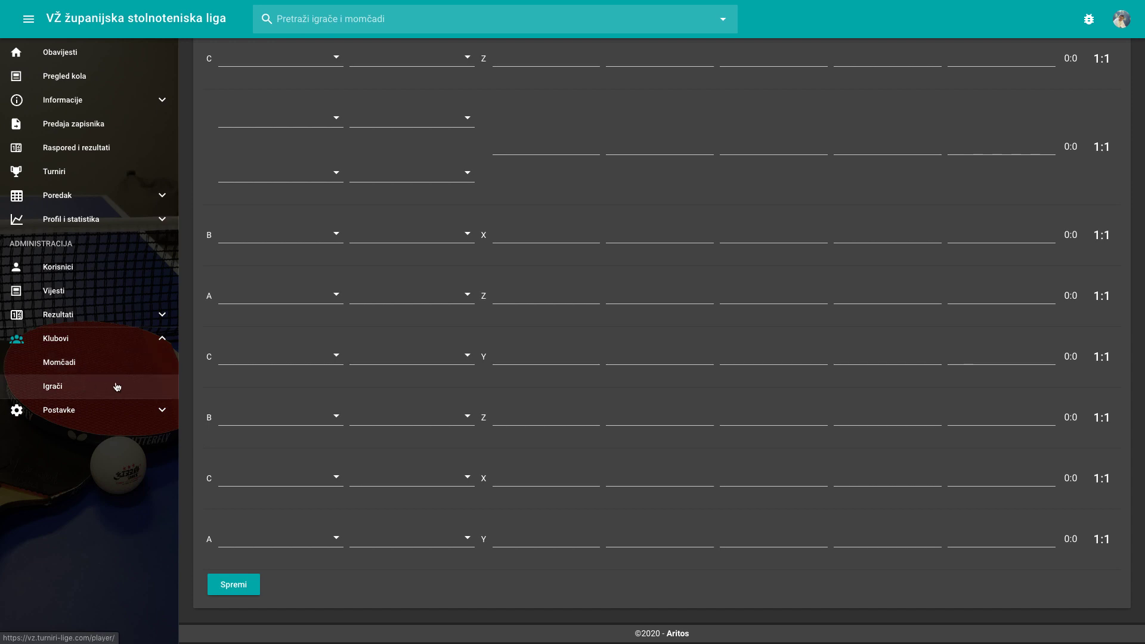
click(89, 411)
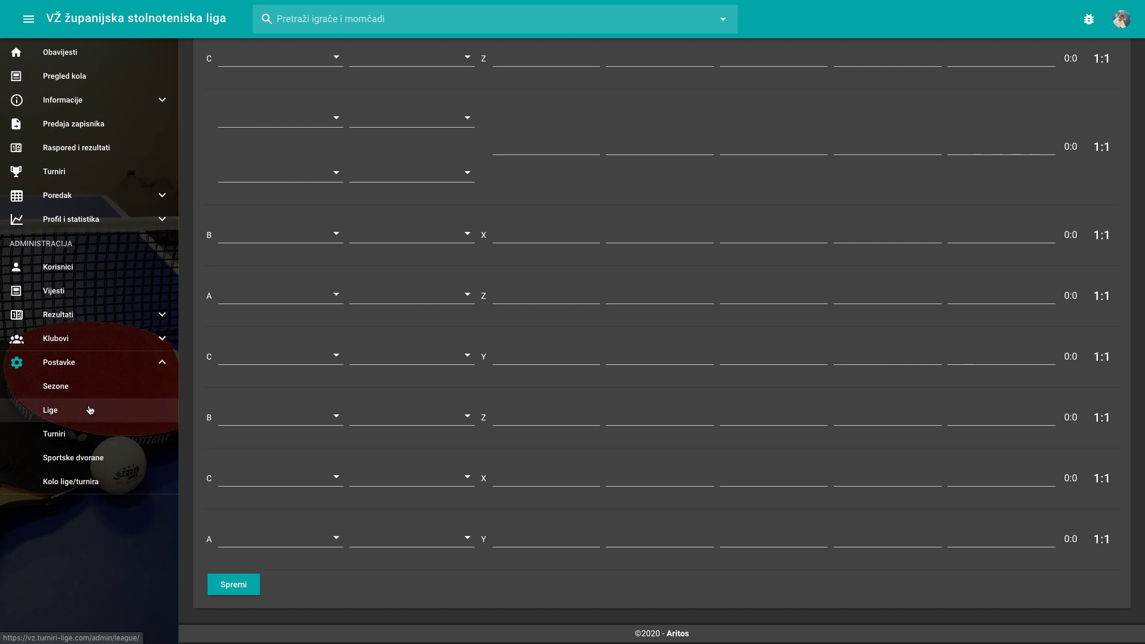
click(89, 485)
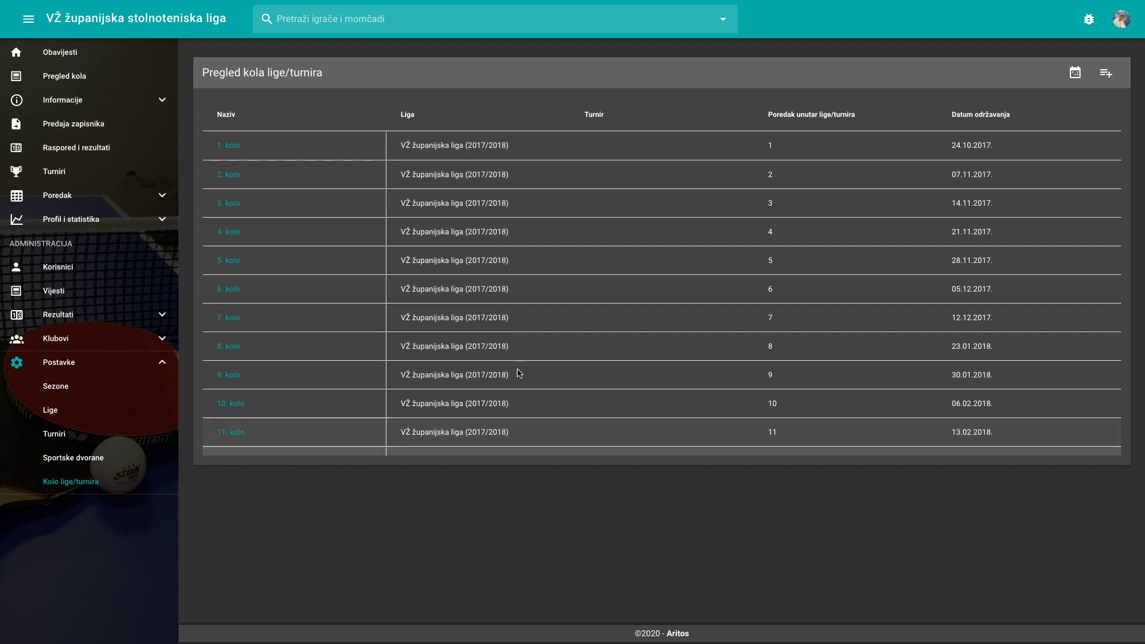
click(1074, 76)
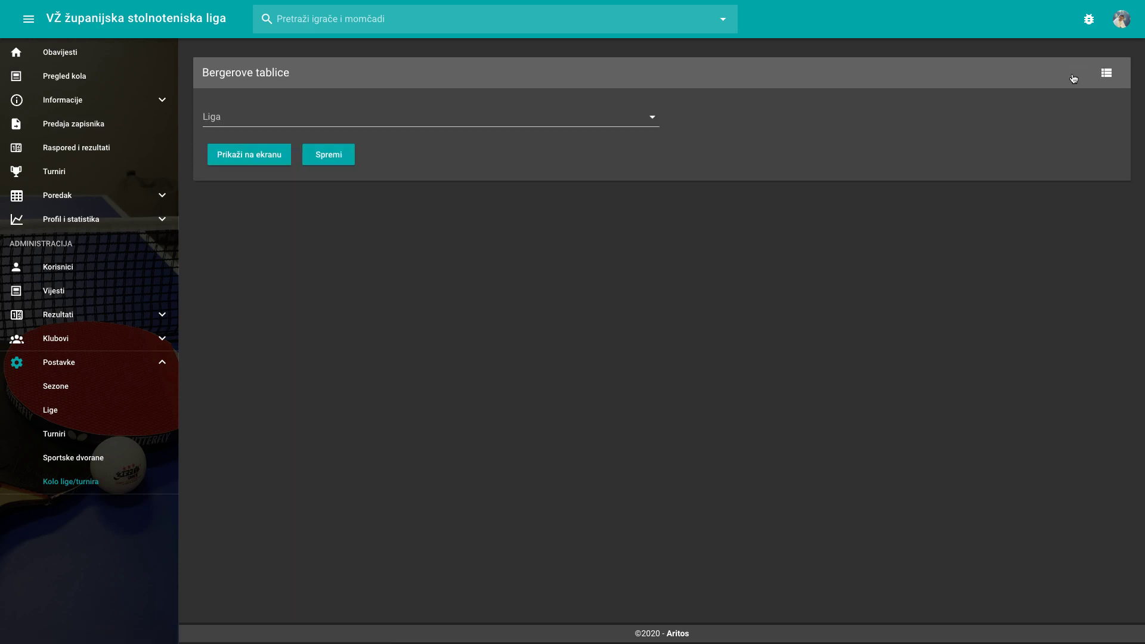
- Generate an on-screen Berger schedule for VŽ županijska liga (2019/2020) and look through its round pairings
click(580, 116)
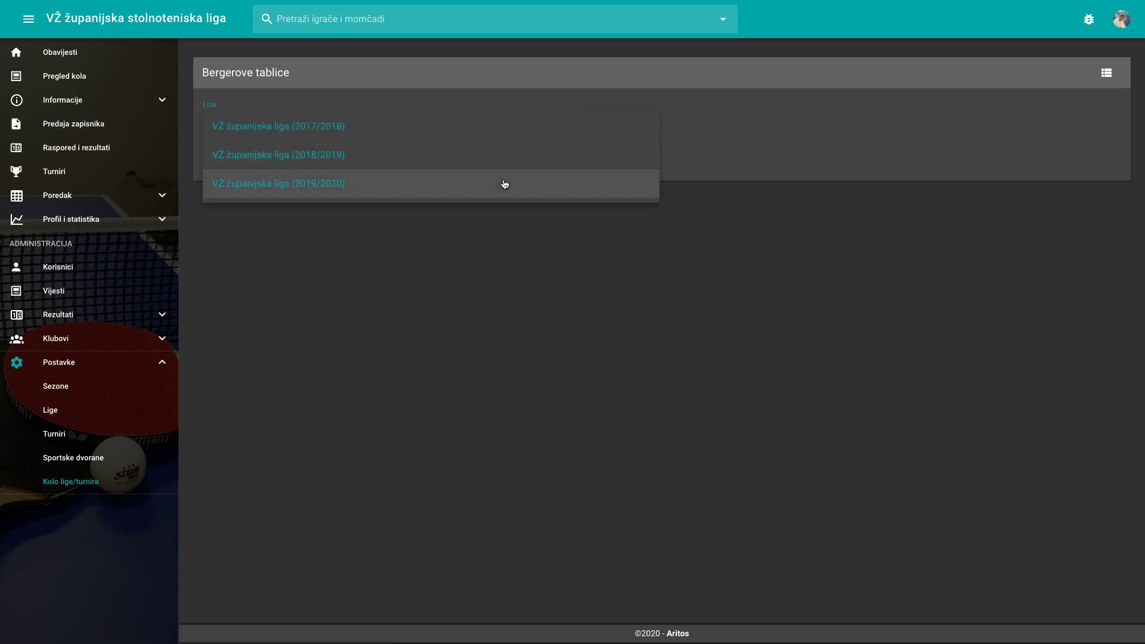
click(504, 184)
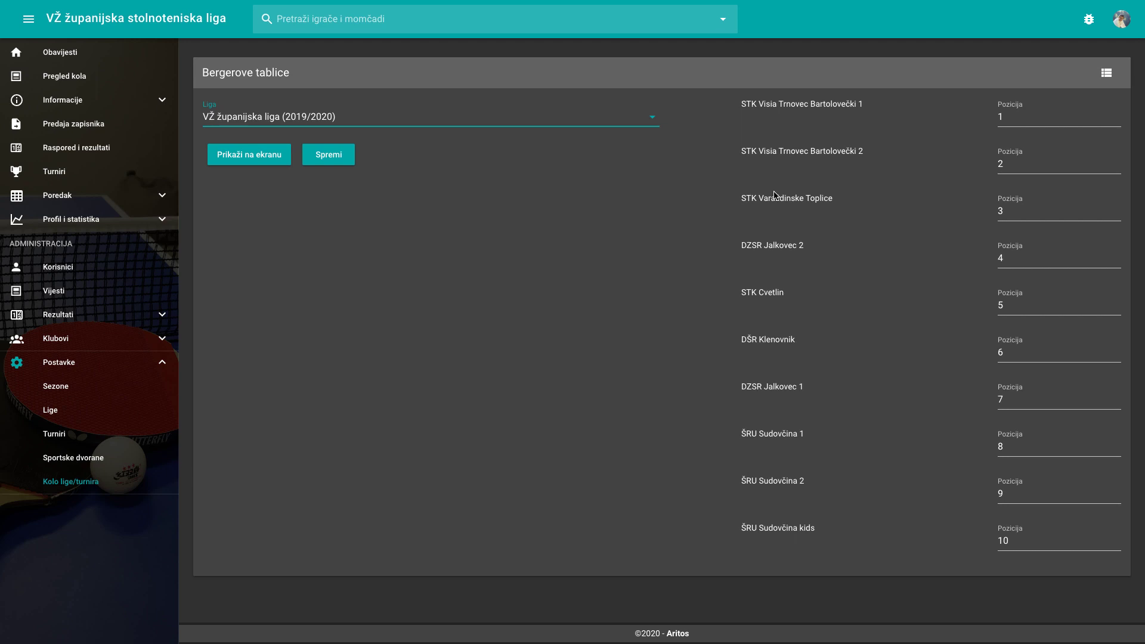
click(222, 157)
scroll(425, 355, down, 3)
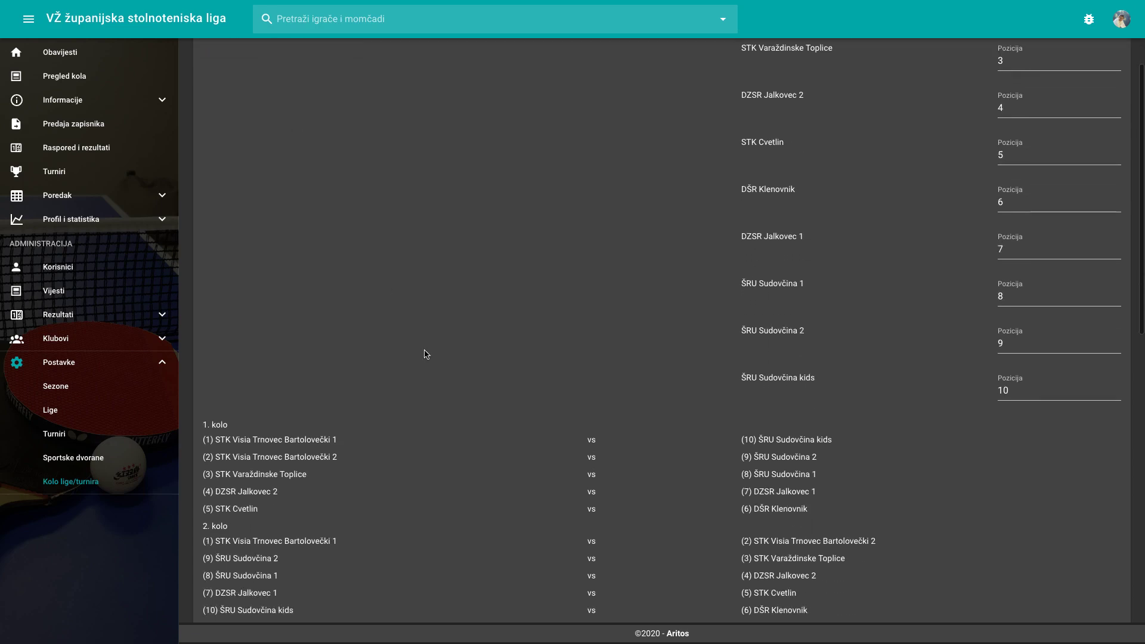
scroll(426, 354, down, 10)
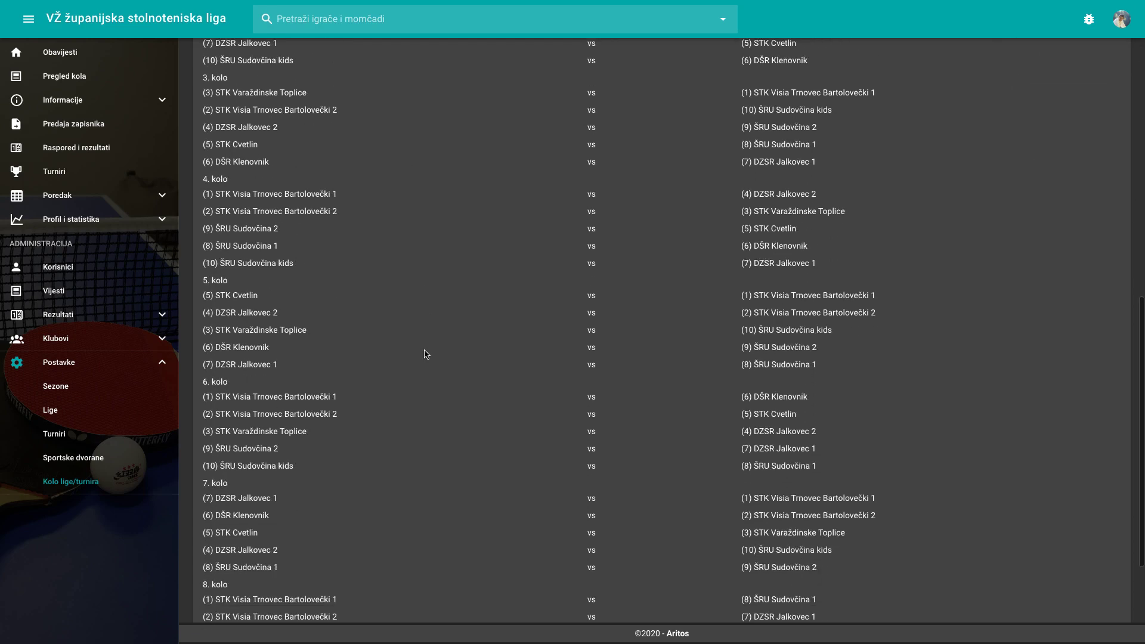
scroll(426, 354, up, 12)
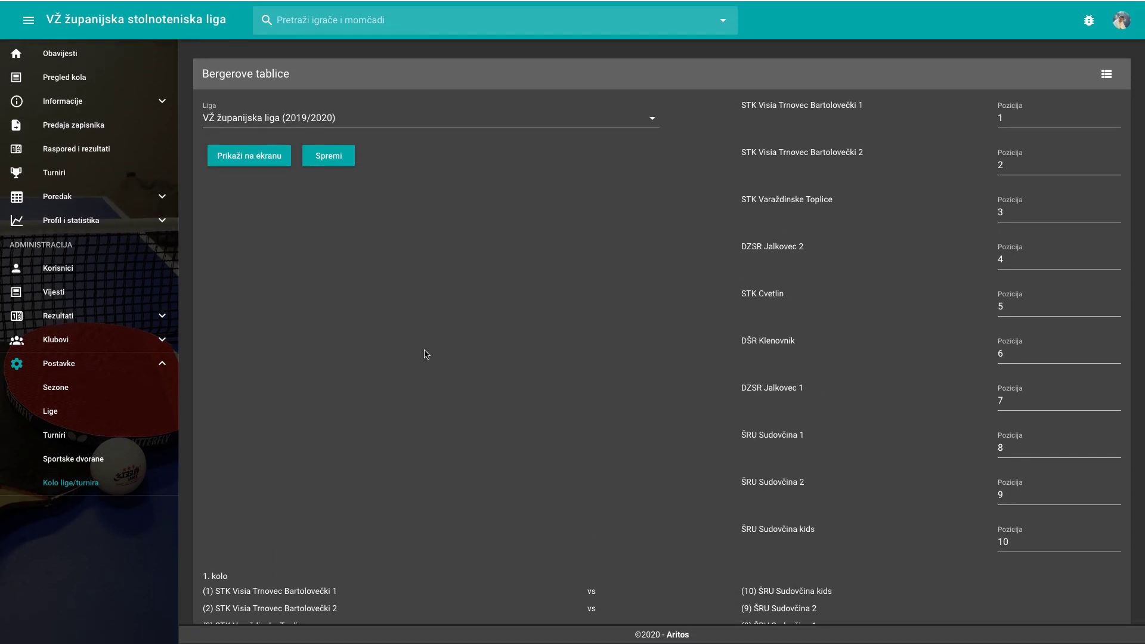
- View the options for saving the scheduled matches (Spremi utakmice), dismiss them without saving, and look through the round pairings again
click(337, 155)
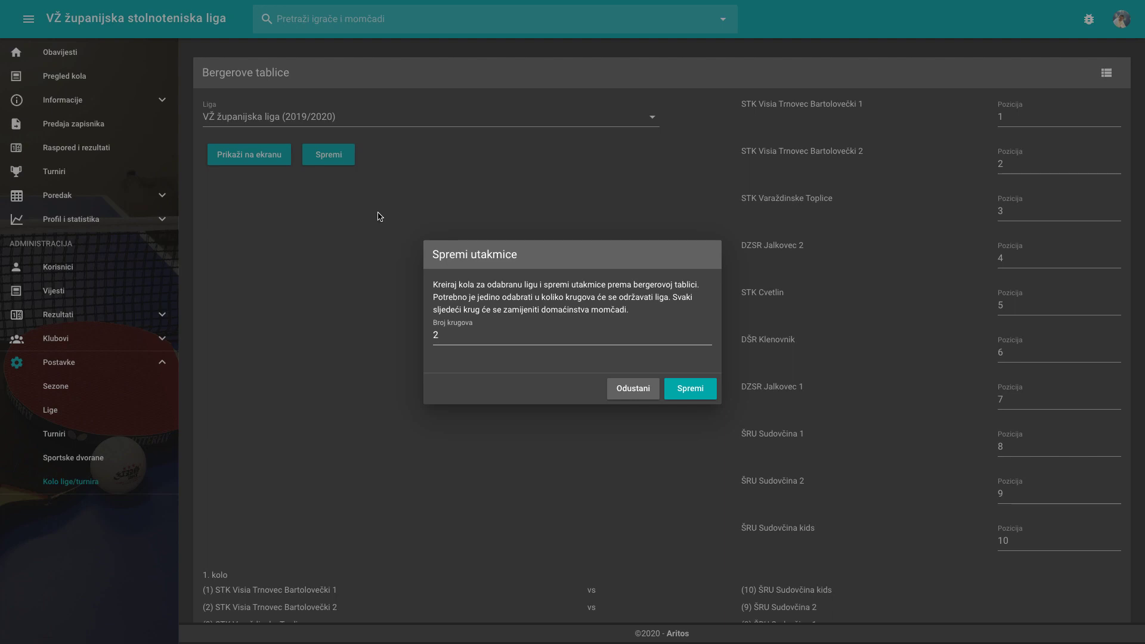
click(652, 397)
scroll(652, 400, down, 2)
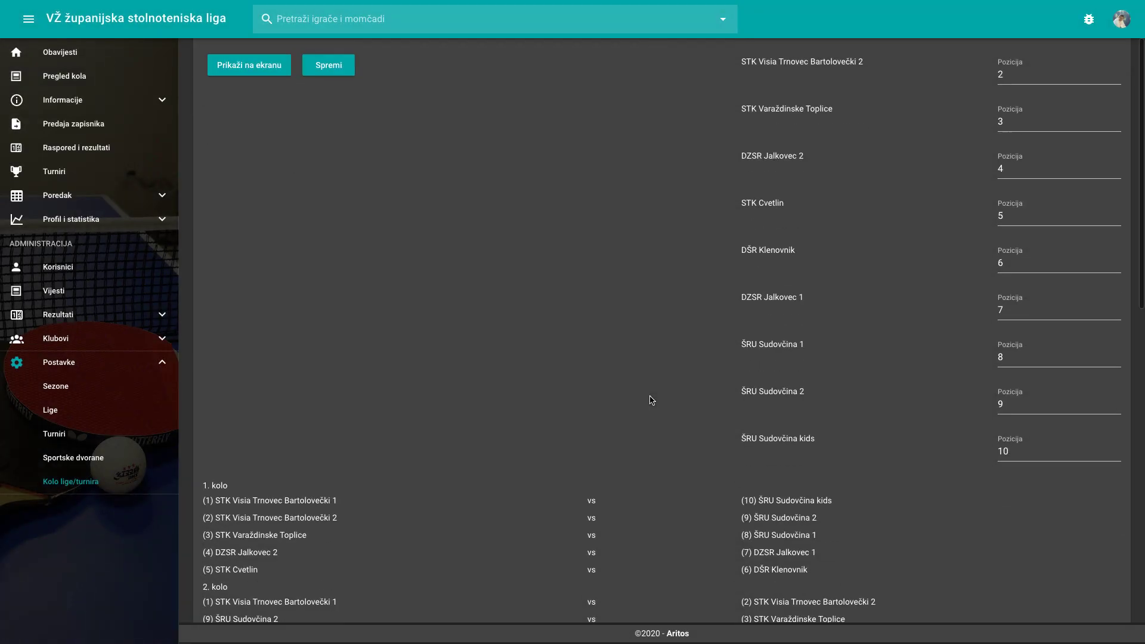
scroll(651, 399, down, 8)
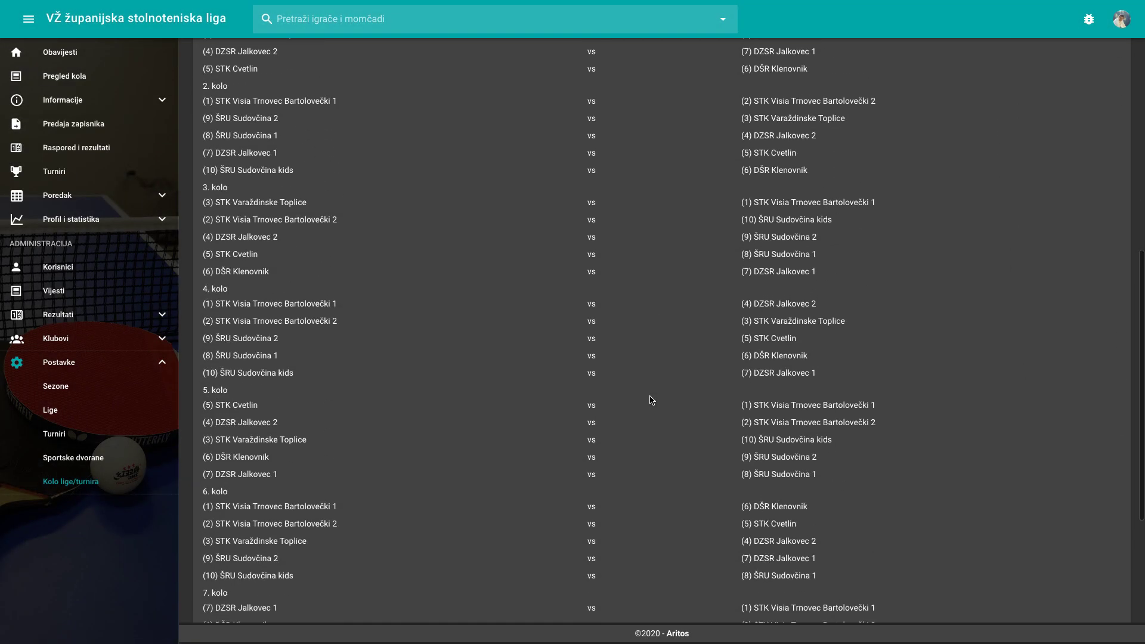